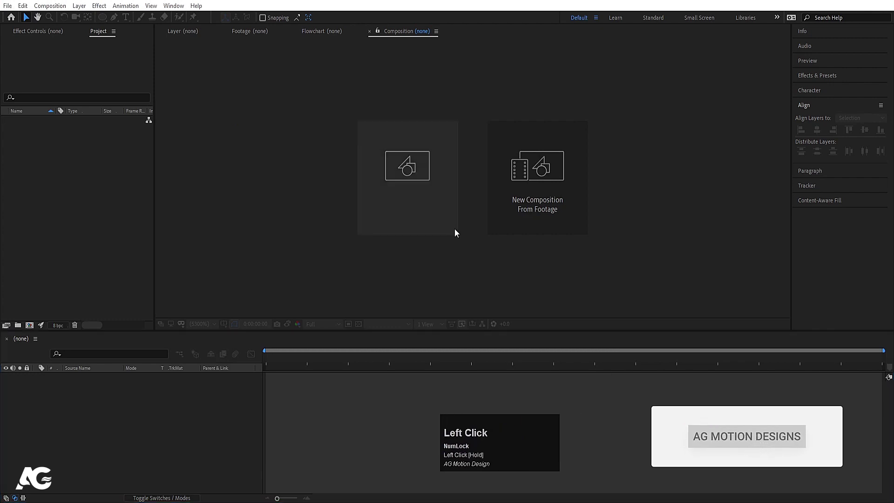
# Step: Create a 1920 × 1080 composition named "Main Animation" at 30 fps with a 10-second duration
pyautogui.click(417, 182)
pyautogui.write('Main Animation')
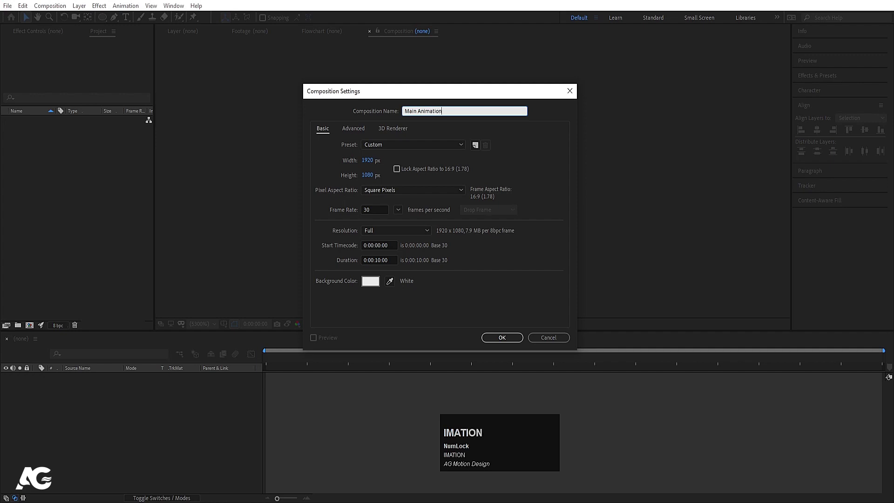
pyautogui.click(373, 155)
pyautogui.click(368, 176)
pyautogui.click(372, 206)
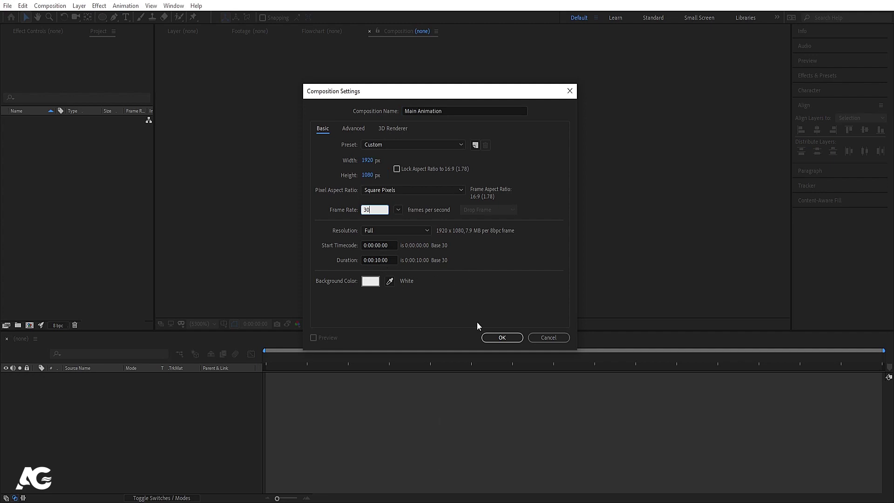
pyautogui.click(494, 337)
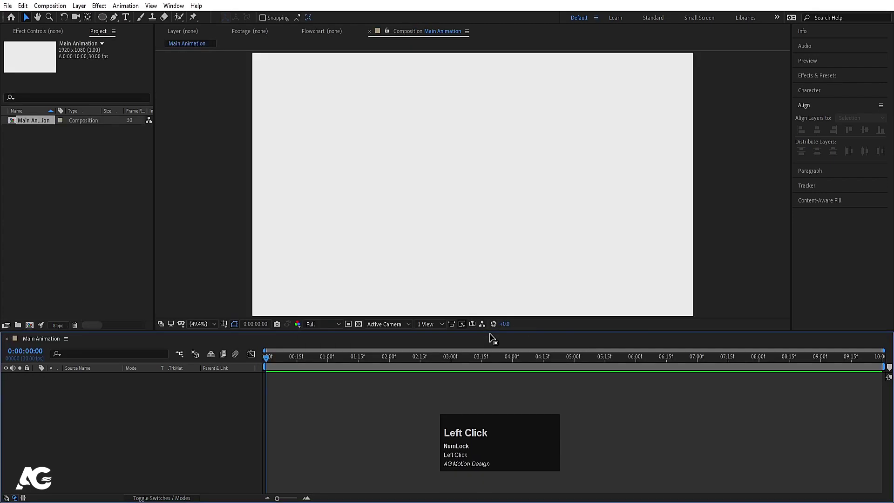
# Step: Show the Title/Action Safe guides over the composition
pyautogui.click(224, 325)
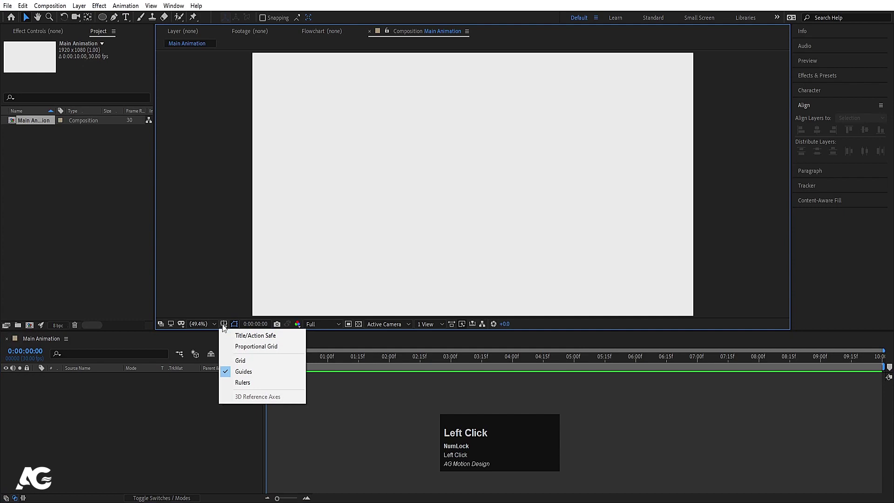
pyautogui.click(250, 337)
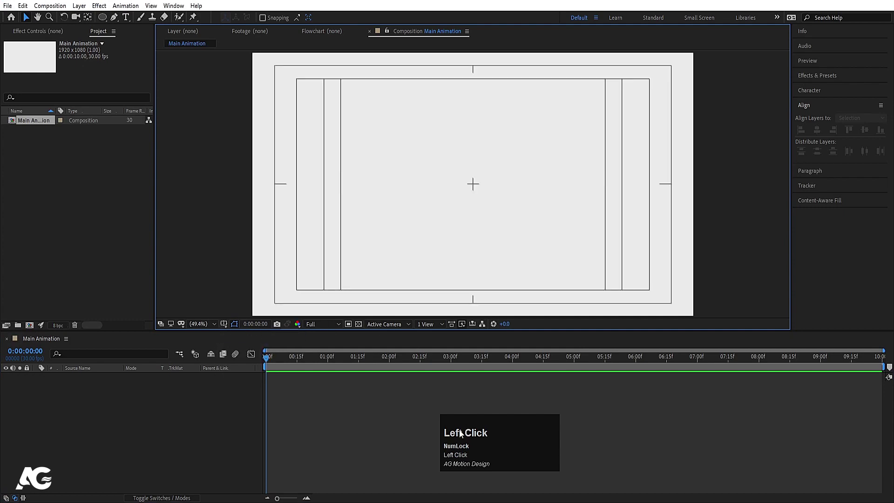
pyautogui.moveTo(460, 434); pyautogui.dragTo(466, 429)
# Step: Draw an ellipse with a purple fill near the centre of the composition
pyautogui.click(105, 18)
pyautogui.click(265, 17)
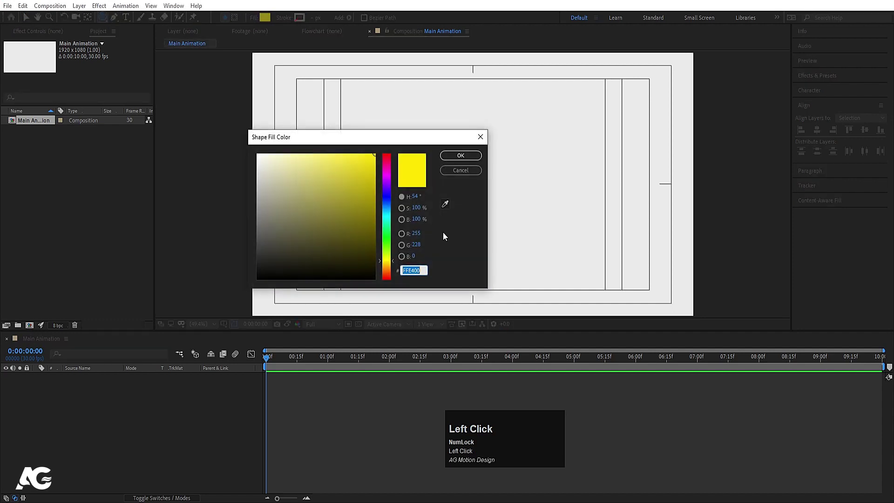
pyautogui.click(388, 184)
pyautogui.moveTo(373, 173); pyautogui.dragTo(342, 131)
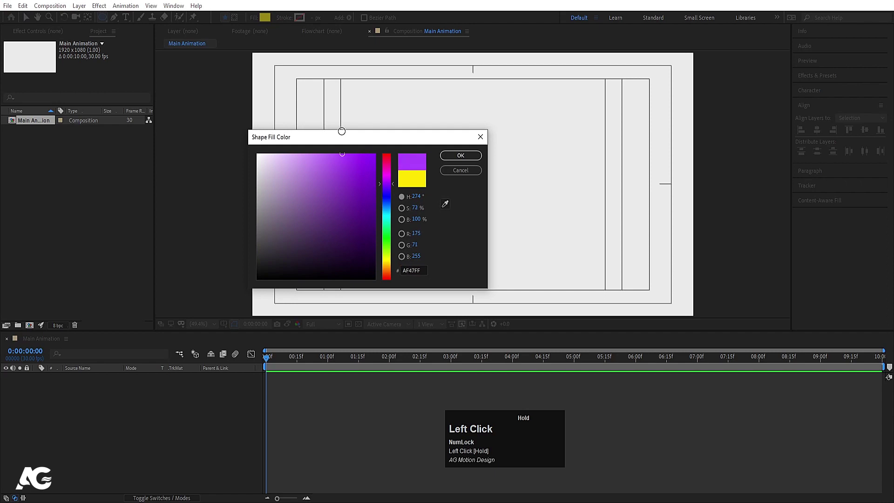
pyautogui.click(460, 155)
pyautogui.moveTo(445, 151); pyautogui.dragTo(516, 227)
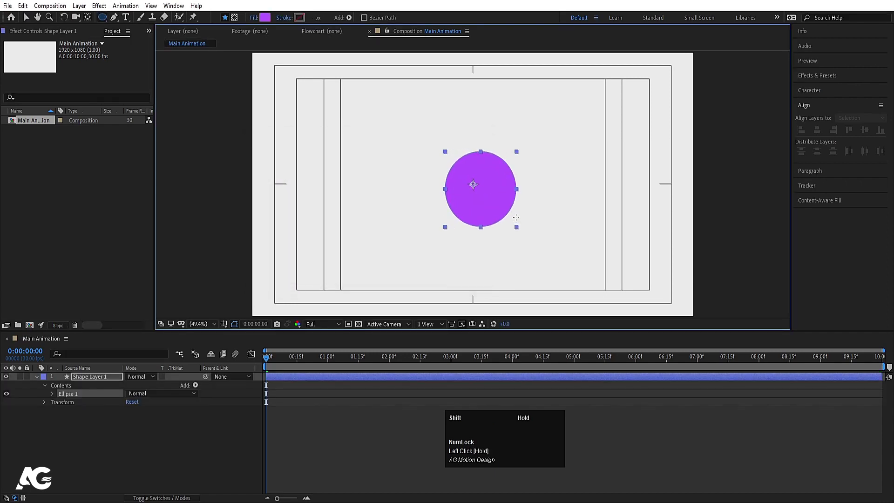
# Step: Centre the purple circle's anchor point in its shape and align the layer horizontally and vertically to the composition centre
pyautogui.click(99, 385)
pyautogui.click(92, 377)
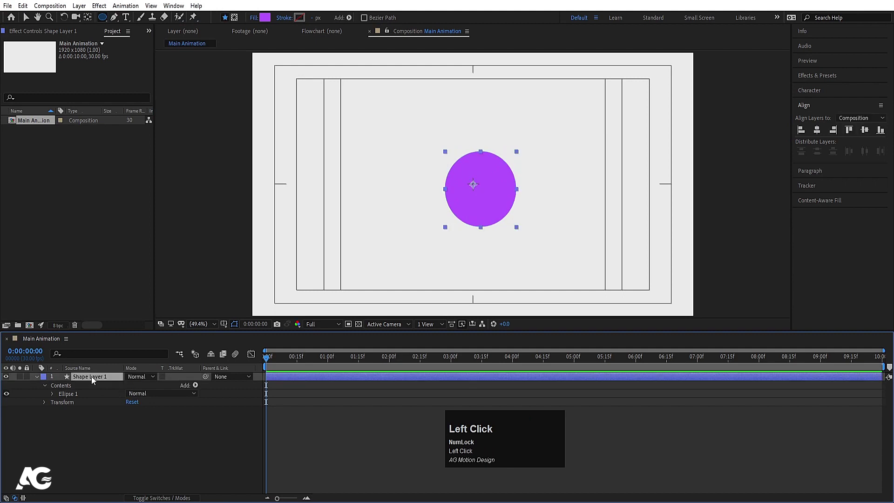
pyautogui.press('ctrl')
pyautogui.hotkey('ctrl', 'alt', 'Home')
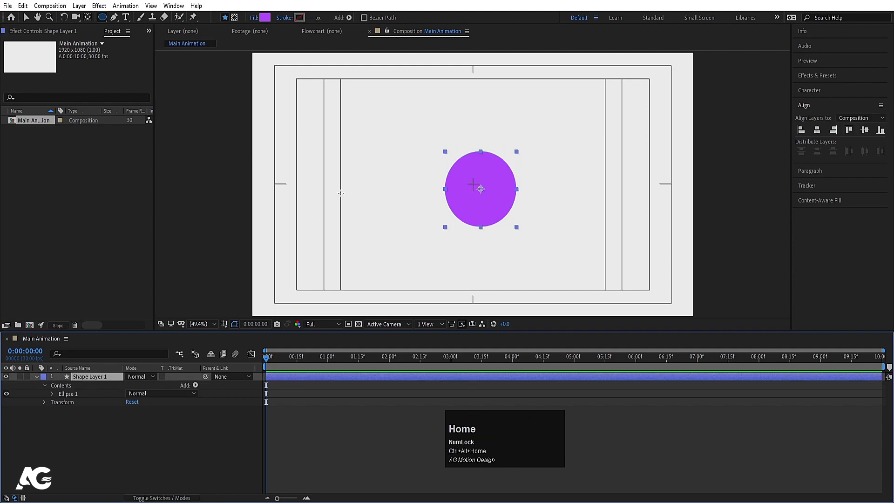
pyautogui.click(817, 131)
pyautogui.click(864, 130)
pyautogui.press('Num_Lock')
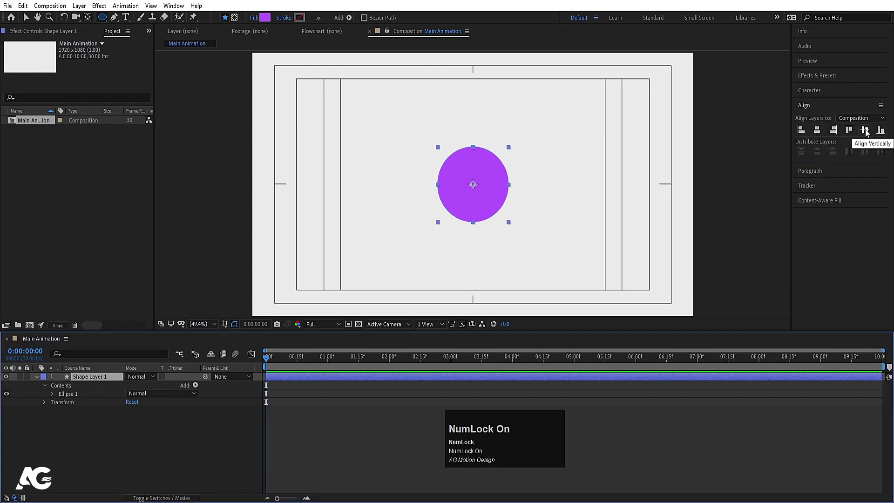
# Step: Duplicate the purple circle layer and set the copy's Scale to 30%
pyautogui.click(104, 377)
pyautogui.hotkey('ctrl', 'd')
pyautogui.press('s')
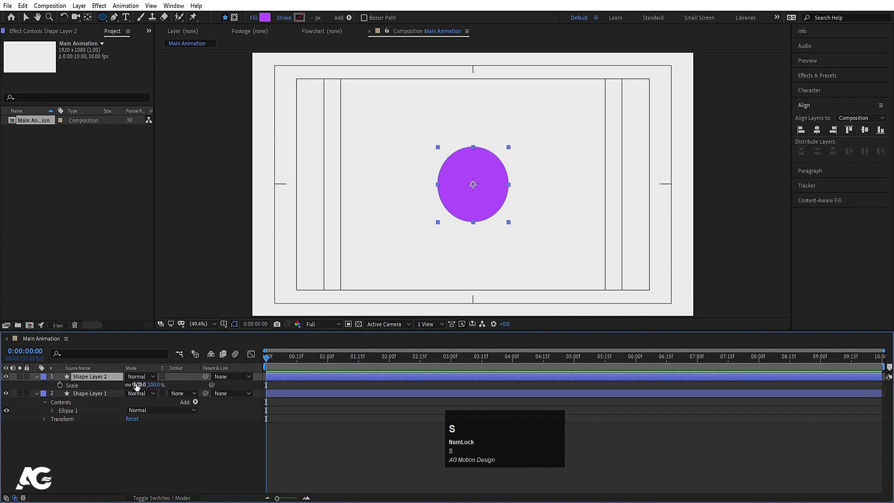
pyautogui.click(138, 385)
pyautogui.write('30')
pyautogui.press('Return')
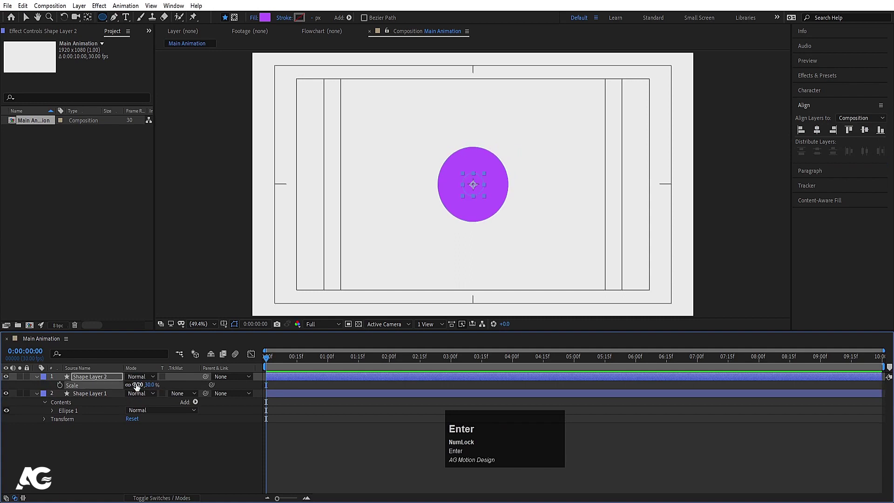
# Step: Change the fill of the small circle, Shape Layer 2, to yellow
pyautogui.click(265, 18)
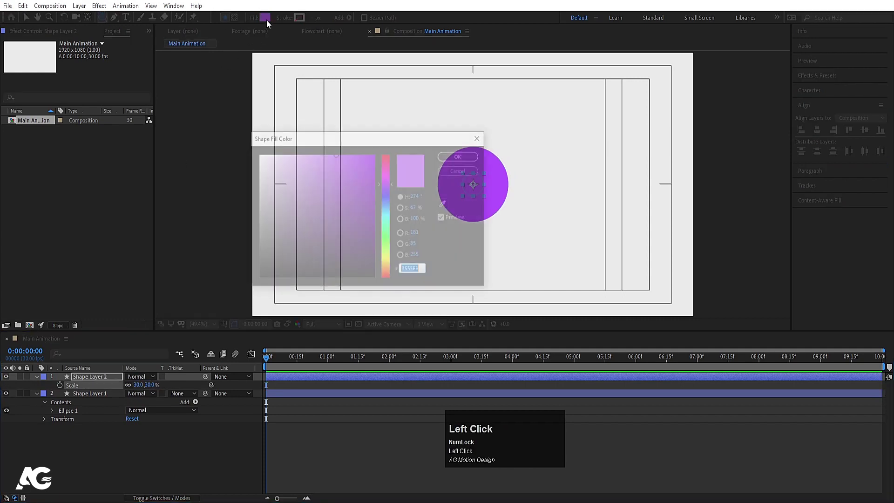
pyautogui.click(387, 262)
pyautogui.moveTo(365, 213); pyautogui.dragTo(410, 104)
pyautogui.click(454, 159)
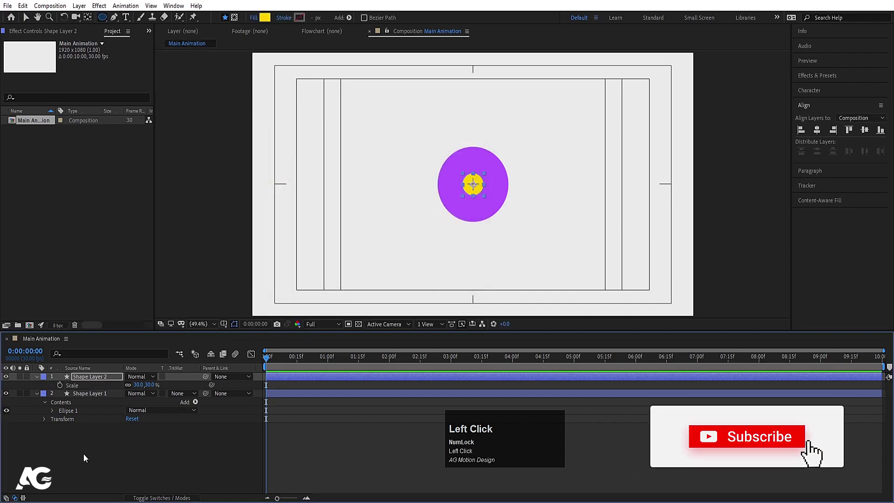
# Step: Change the large circle's fill to the more saturated purple A632FF and deselect the layer
pyautogui.click(94, 395)
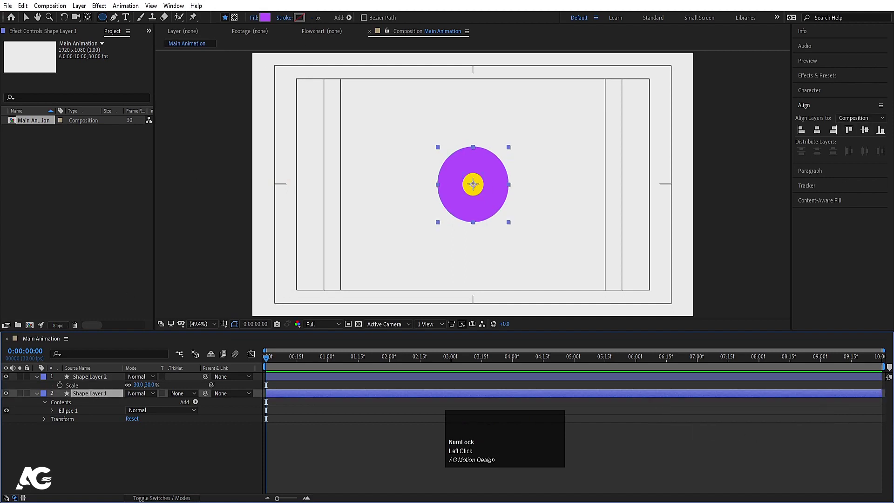
pyautogui.click(265, 18)
pyautogui.moveTo(350, 154); pyautogui.dragTo(373, 132)
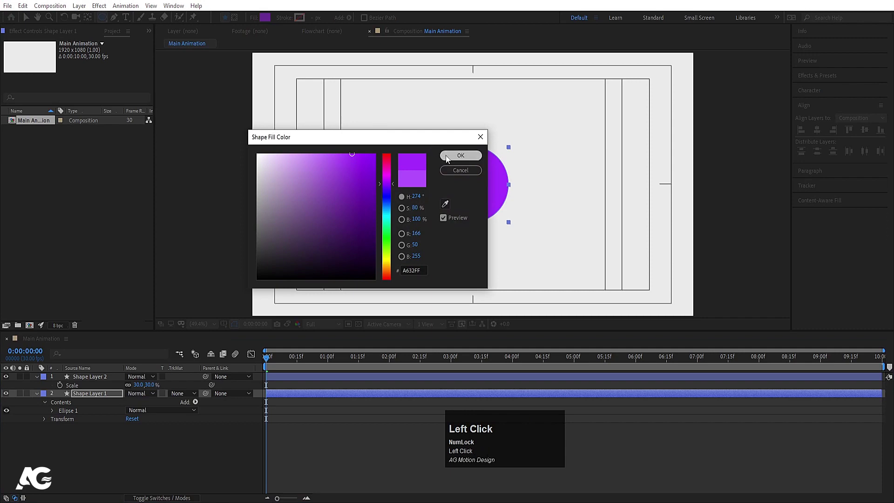
pyautogui.click(461, 155)
pyautogui.click(113, 456)
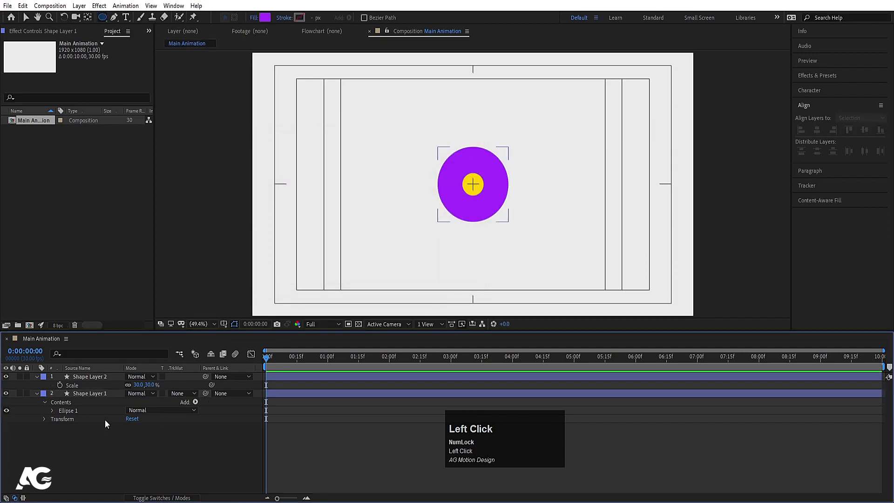
# Step: Start Position keyframes on both circle layers at 0 seconds and move them below the frame to 960, 1250
pyautogui.hotkey('ctrl', 'a')
pyautogui.press('p')
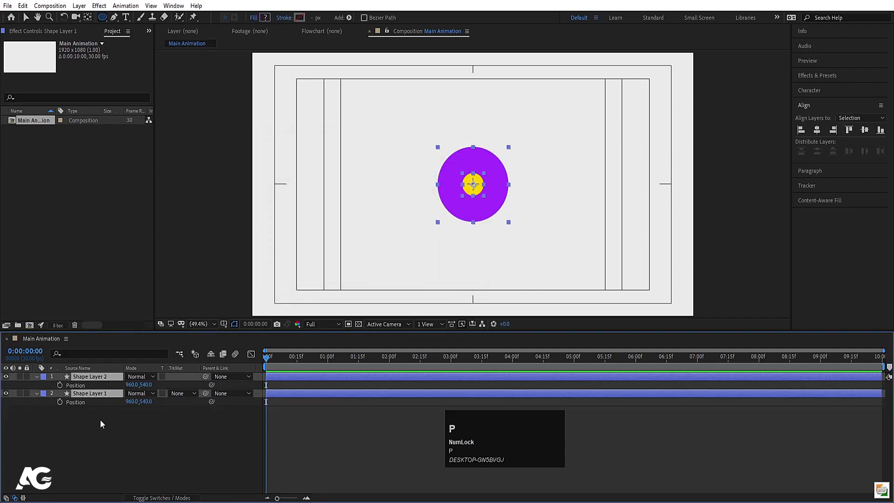
pyautogui.click(60, 385)
pyautogui.moveTo(146, 385); pyautogui.dragTo(435, 429)
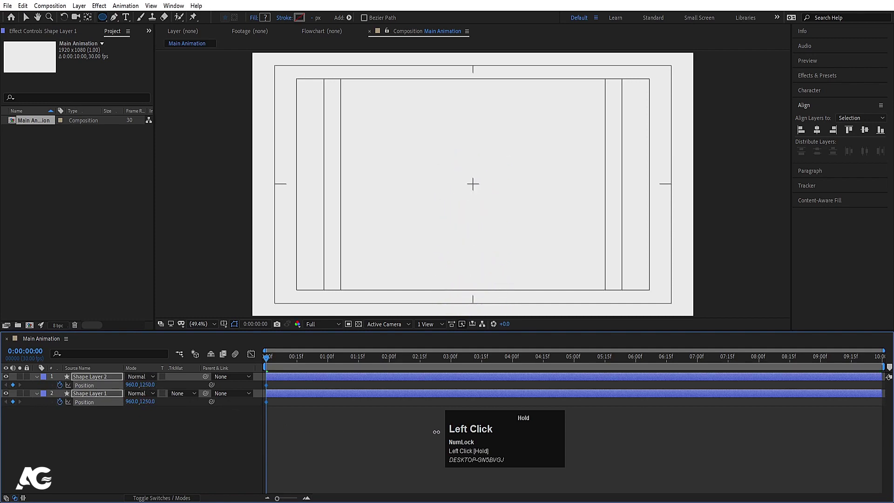
# Step: At frame 20, raise both circles into the frame by setting their Position to 960, 534
pyautogui.press('=')
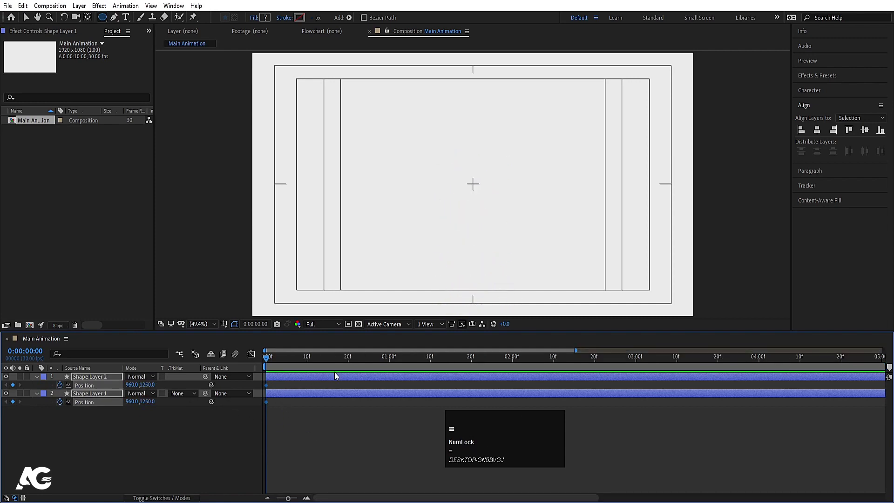
pyautogui.click(347, 359)
pyautogui.moveTo(148, 385); pyautogui.dragTo(114, 378)
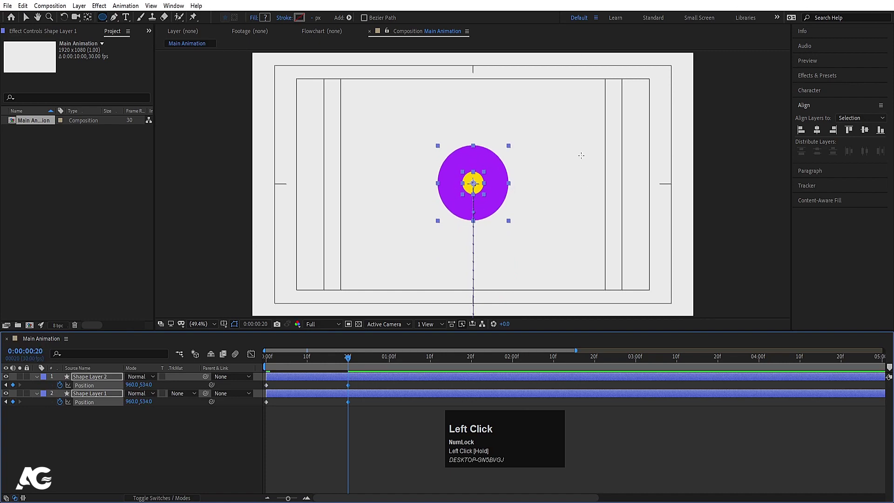
pyautogui.click(865, 133)
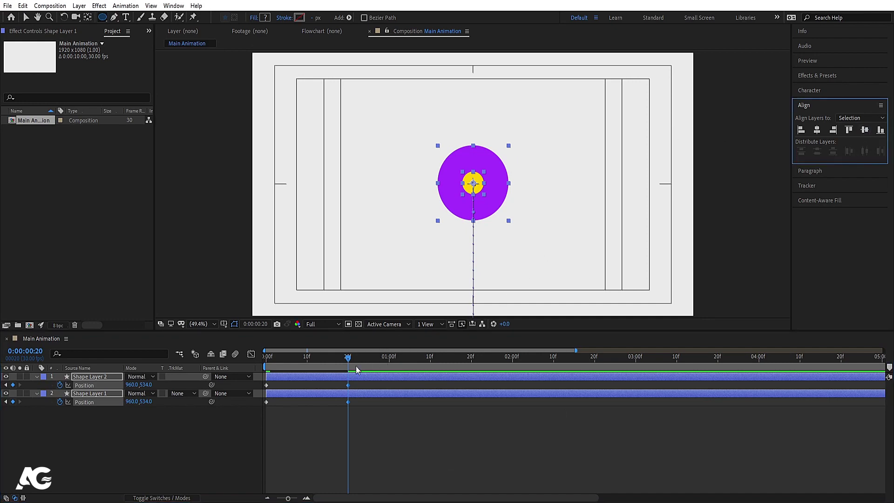
# Step: Raise only the yellow circle to 960, 198 at frame 20, and centre it vertically in the composition at 0:00:01:03
pyautogui.click(370, 410)
pyautogui.click(358, 375)
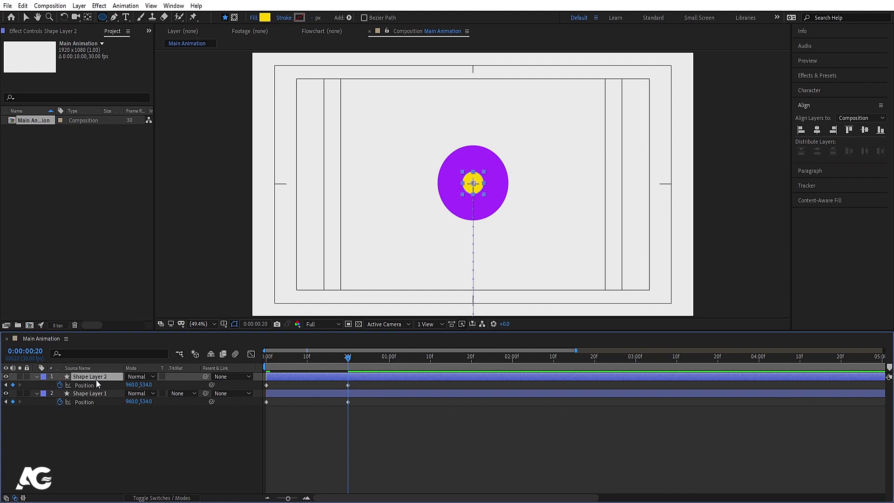
pyautogui.moveTo(145, 385); pyautogui.dragTo(23, 350)
pyautogui.moveTo(348, 357); pyautogui.dragTo(402, 356)
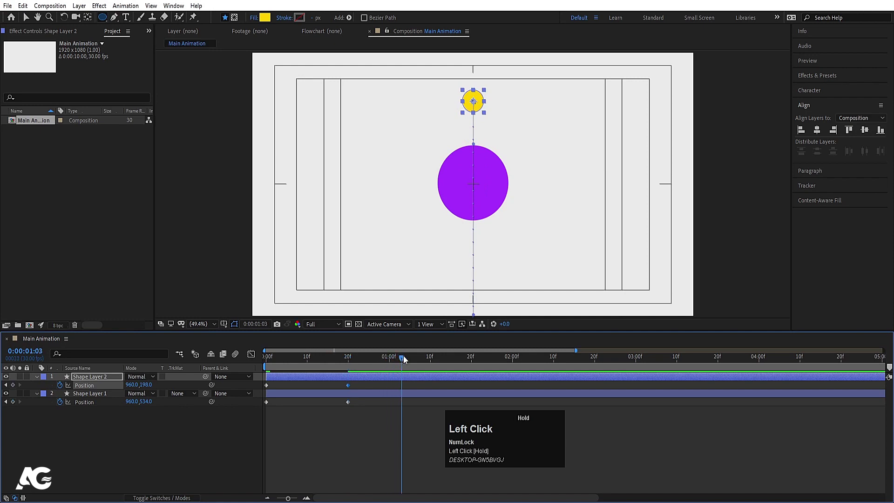
pyautogui.click(865, 132)
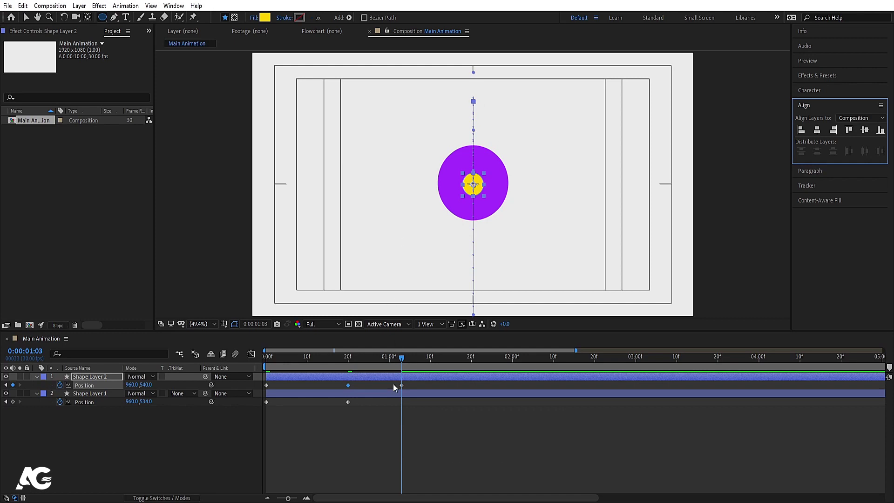
# Step: Apply Easy Ease to all Position keyframes of both circle layers
pyautogui.moveTo(429, 415); pyautogui.dragTo(209, 373)
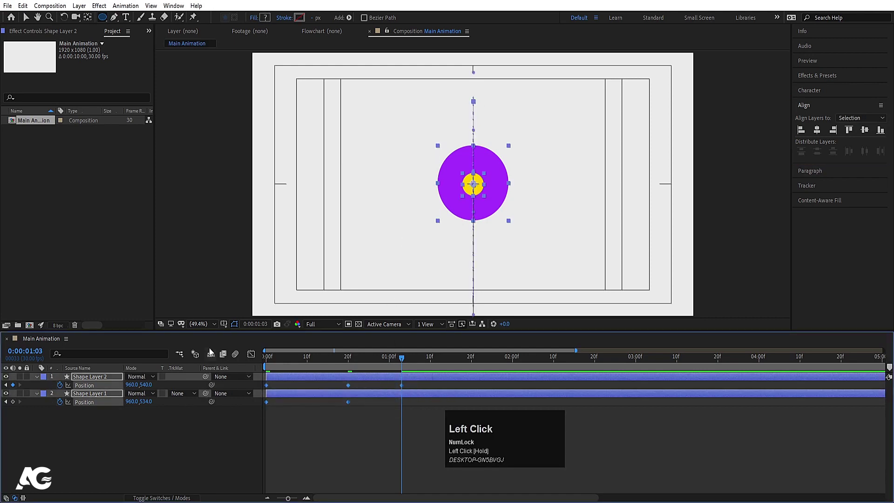
pyautogui.press('F9')
pyautogui.click(368, 442)
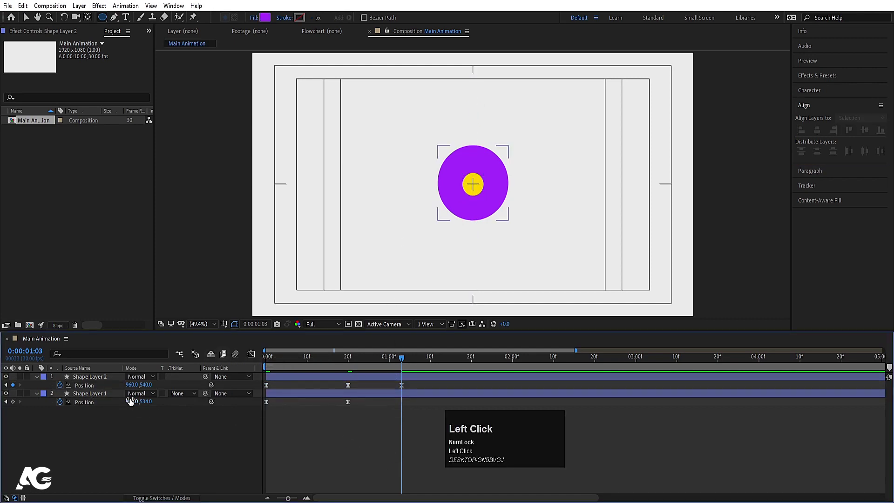
# Step: Set the spatial interpolation of the yellow circle's Position keyframes to Linear and play a preview of the animation
pyautogui.click(100, 379)
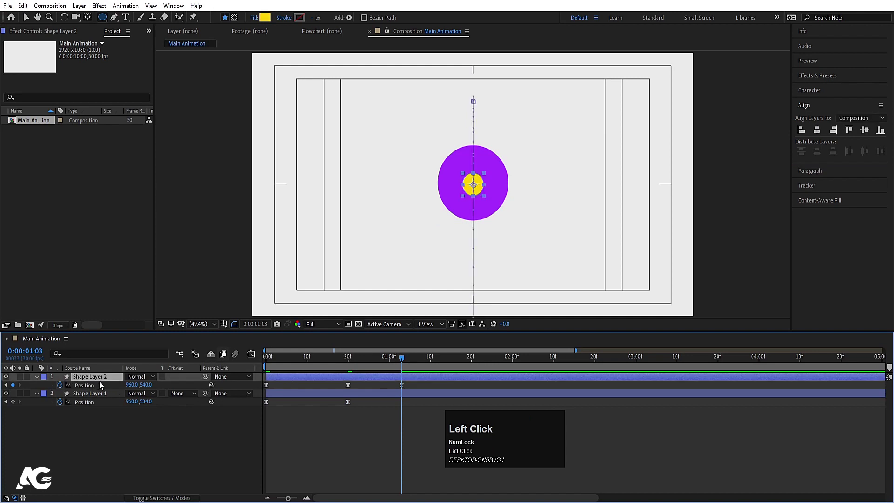
pyautogui.rightClick(347, 385)
pyautogui.click(381, 347)
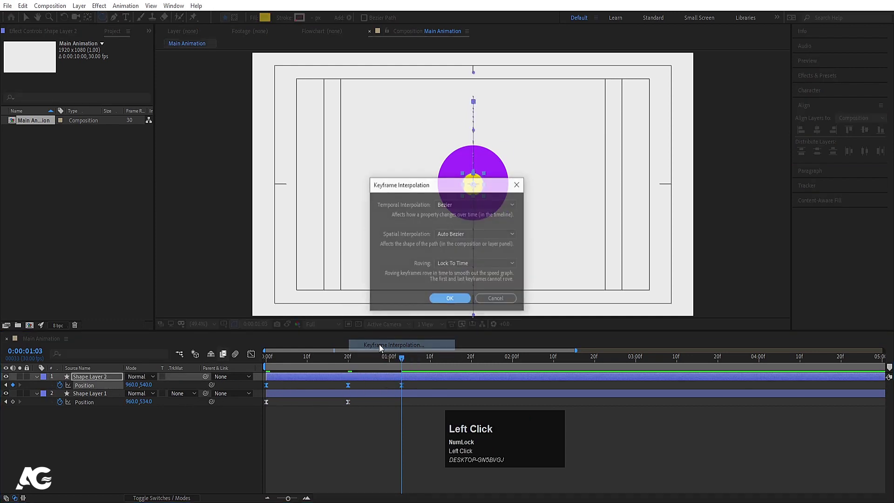
pyautogui.click(453, 231)
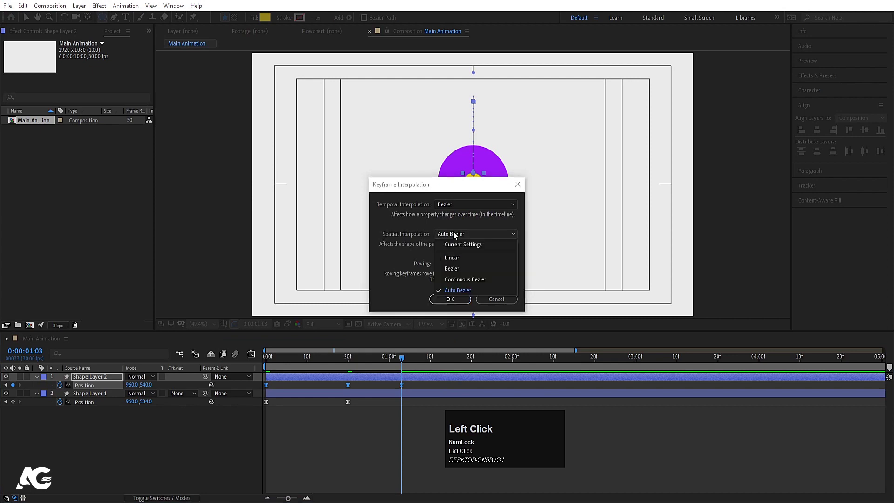
pyautogui.click(454, 258)
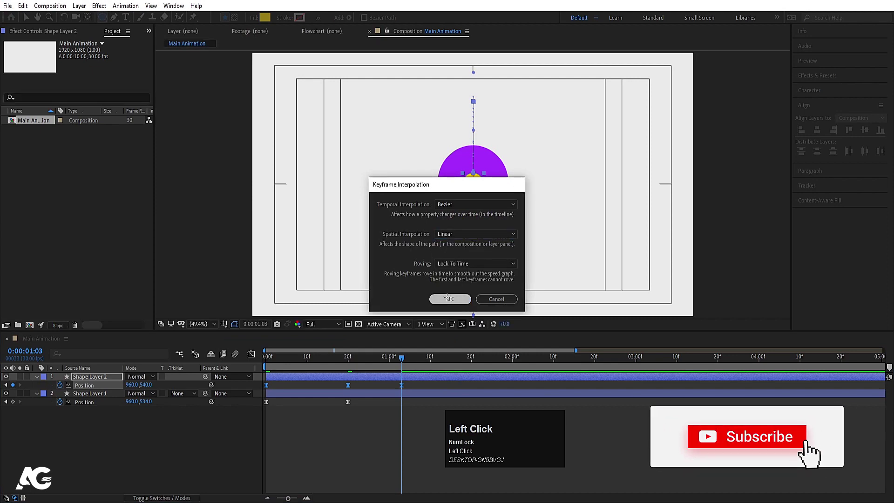
pyautogui.click(449, 300)
pyautogui.press('space')
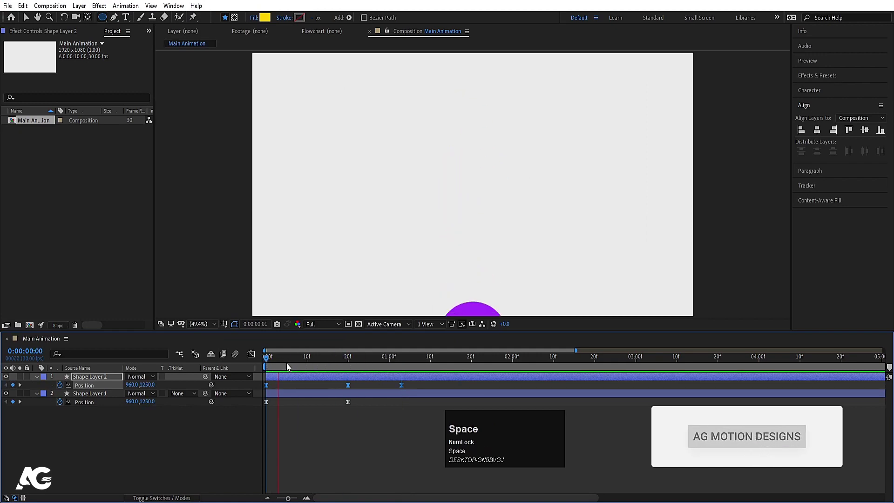
pyautogui.press('space')
# Step: Reshape the purple circle's Position speed graph so the speed peaks sharply near the start and tapers off towards the last keyframe
pyautogui.click(91, 394)
pyautogui.click(86, 402)
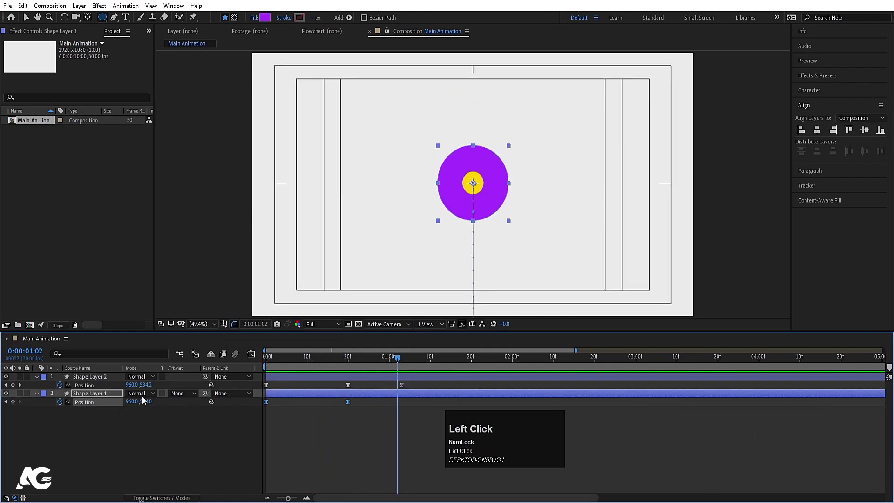
pyautogui.click(251, 354)
pyautogui.moveTo(361, 439); pyautogui.dragTo(262, 479)
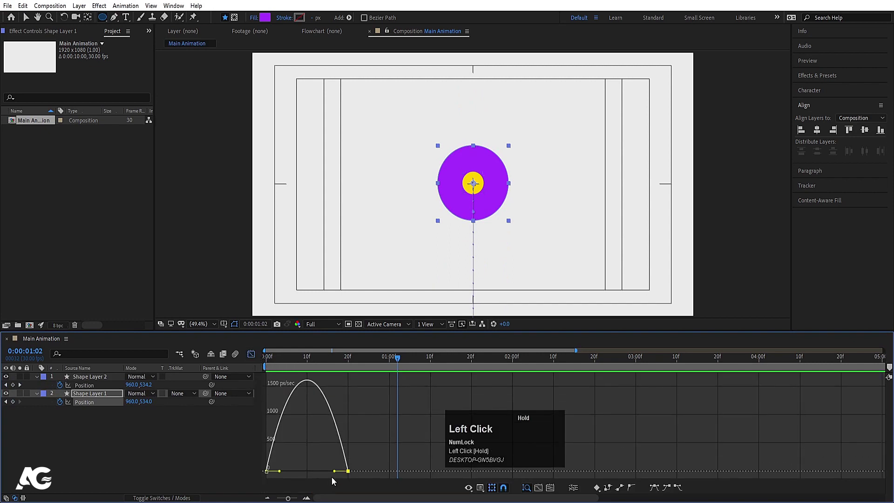
pyautogui.moveTo(335, 473); pyautogui.dragTo(271, 473)
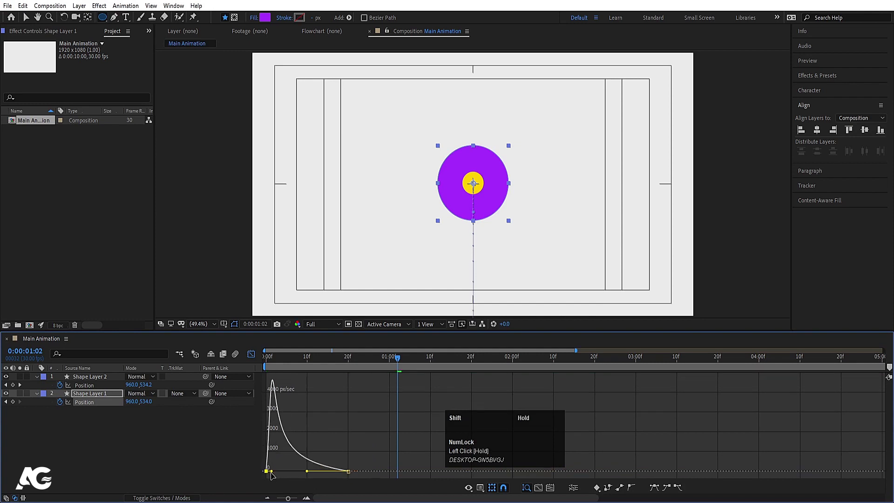
pyautogui.click(252, 354)
pyautogui.click(91, 420)
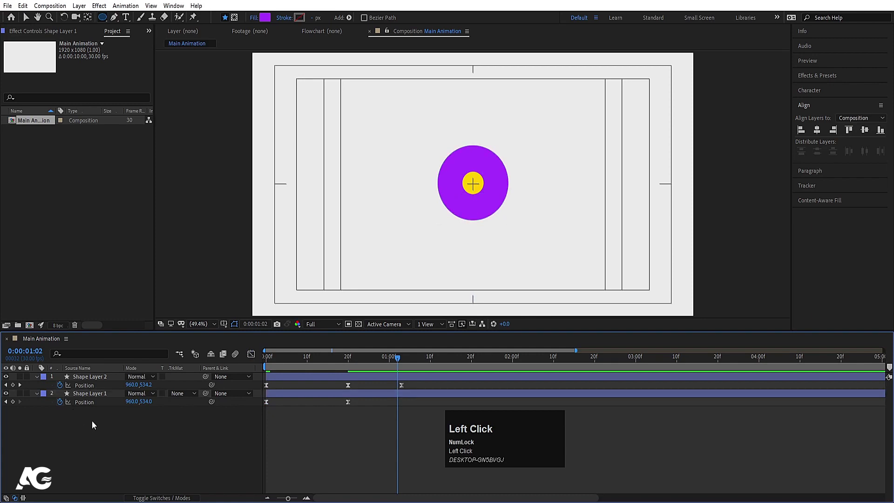
# Step: Reshape the yellow circle's Position speed graph to peak early in the rise and late in the return, and preview the animation
pyautogui.click(96, 375)
pyautogui.click(91, 385)
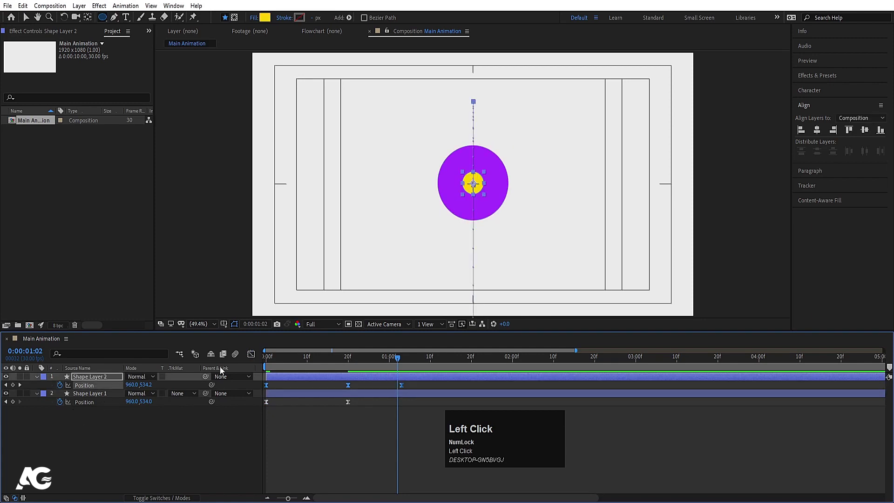
pyautogui.click(250, 357)
pyautogui.moveTo(269, 370); pyautogui.dragTo(407, 478)
pyautogui.moveTo(335, 471); pyautogui.dragTo(284, 468)
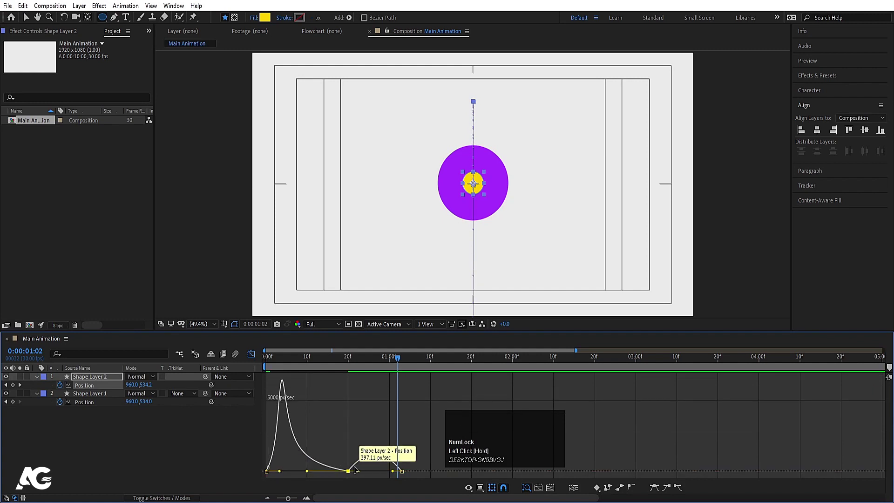
pyautogui.moveTo(359, 474); pyautogui.dragTo(396, 472)
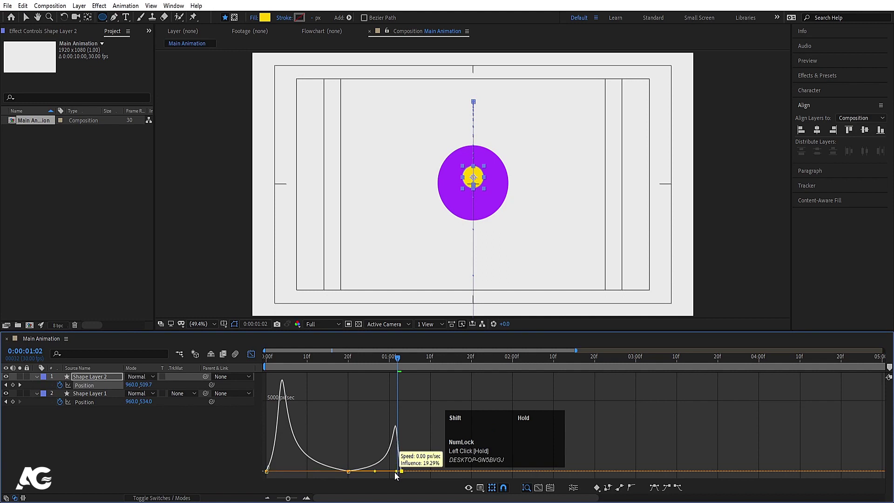
pyautogui.moveTo(280, 460)
pyautogui.mouseDown()
pyautogui.moveTo(259, 476)
pyautogui.moveTo(273, 471)
pyautogui.mouseUp()
pyautogui.click(292, 362)
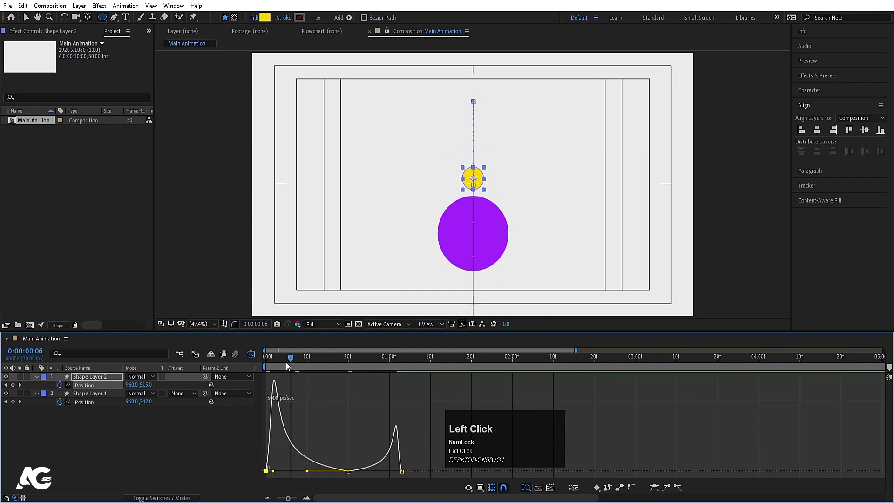
pyautogui.click(252, 354)
pyautogui.press('space')
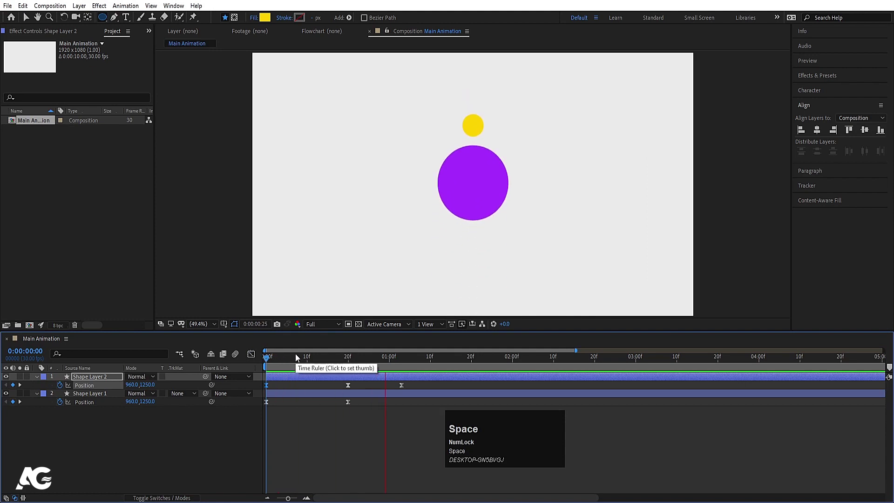
# Step: Delay the purple circle's last Position keyframe to frame 28 and preview the motion up to 0:00:01:03
pyautogui.click(329, 356)
pyautogui.press('space')
pyautogui.click(347, 410)
pyautogui.click(352, 395)
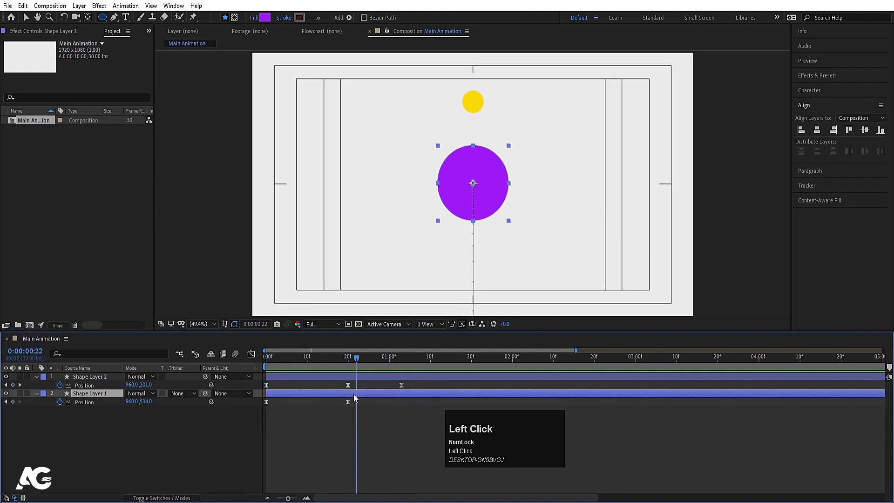
pyautogui.moveTo(347, 400); pyautogui.dragTo(378, 404)
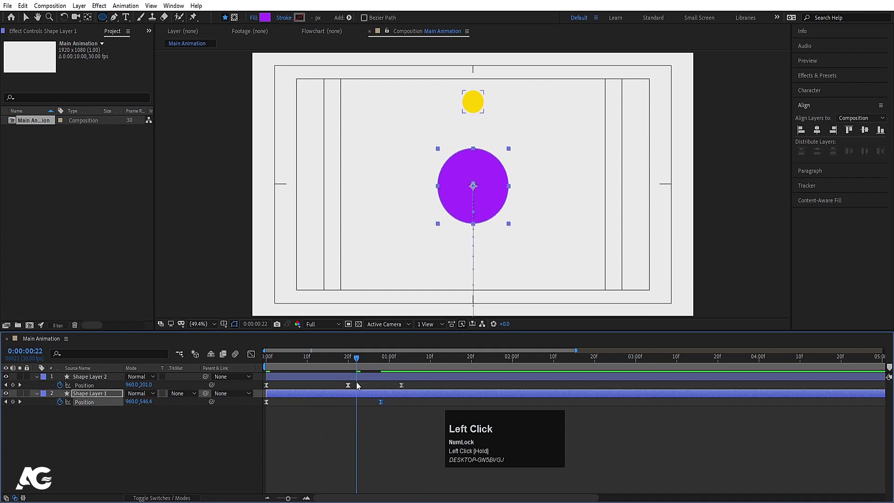
pyautogui.press('space')
pyautogui.moveTo(410, 358); pyautogui.dragTo(404, 365)
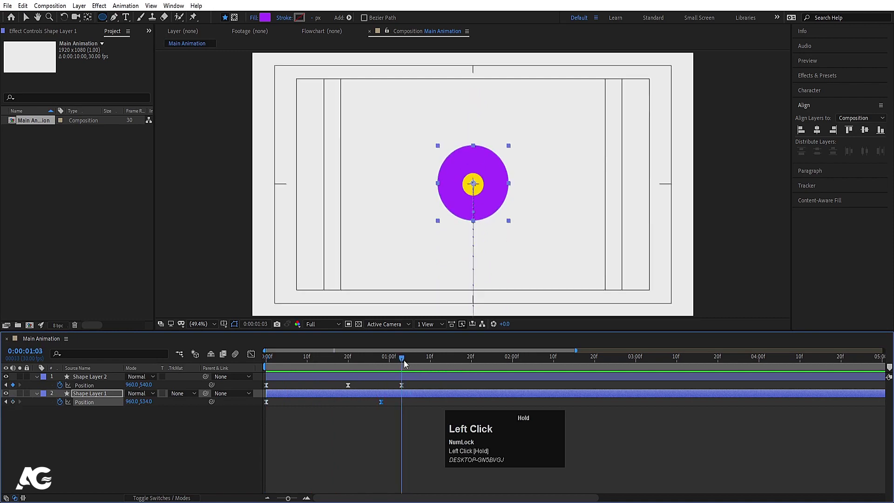
# Step: Animate the purple circle's Scale from 100% at 0:00:01:03 to 752% at 0:00:01:20 so it fills the frame
pyautogui.moveTo(103, 388); pyautogui.dragTo(82, 393)
pyautogui.click(93, 395)
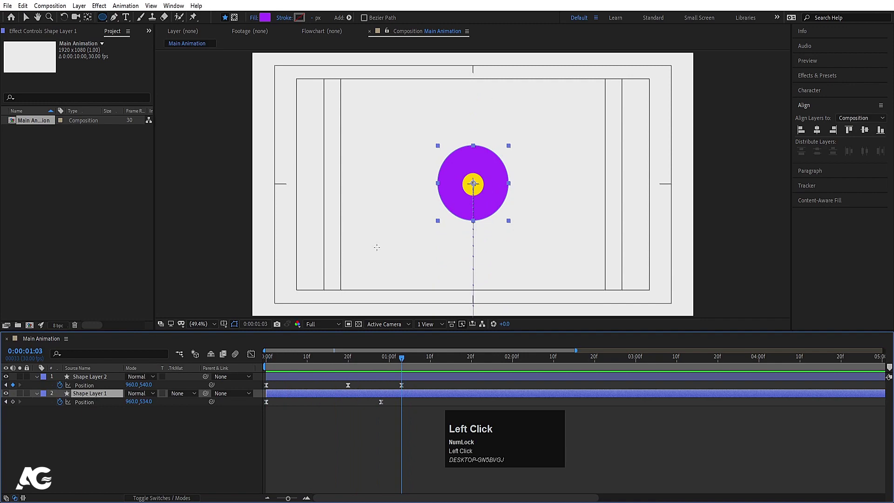
pyautogui.press('s')
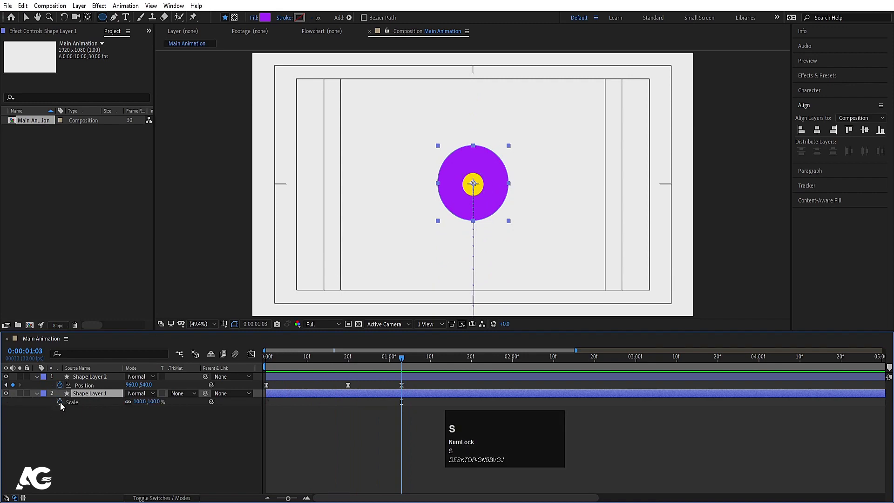
pyautogui.click(59, 402)
pyautogui.click(471, 358)
pyautogui.moveTo(139, 403); pyautogui.dragTo(403, 368)
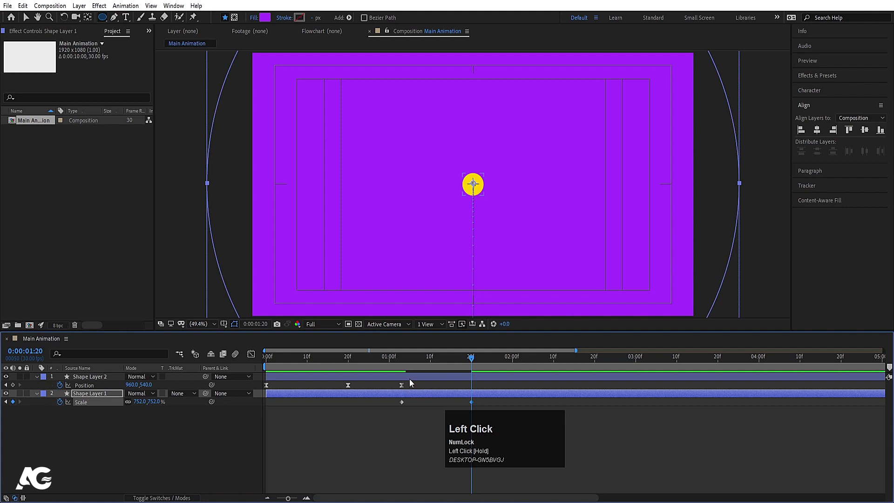
# Step: Animate the yellow circle's Scale from 30% at 0:00:01:03 to 181% at 0:00:01:20
pyautogui.press('j')
pyautogui.click(407, 377)
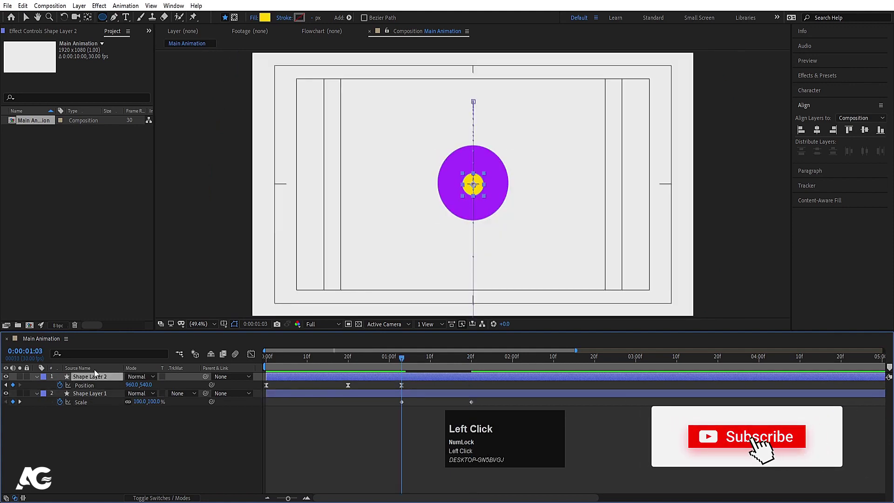
pyautogui.press('s')
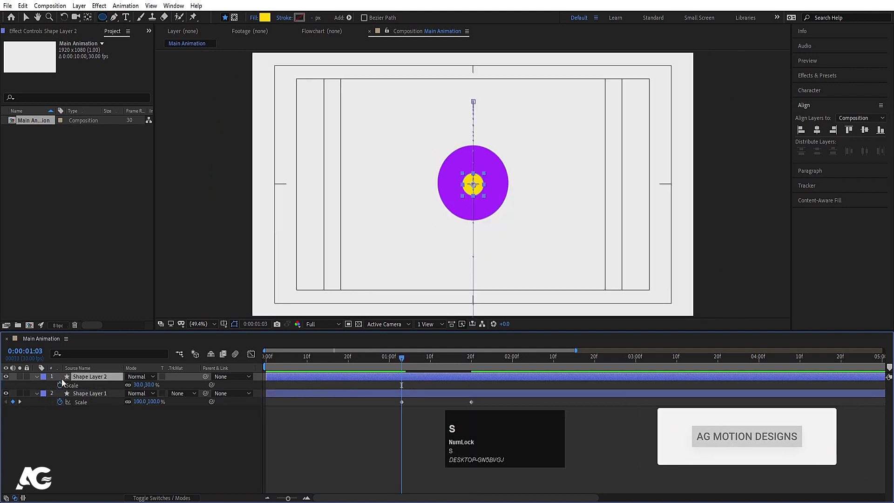
pyautogui.click(60, 385)
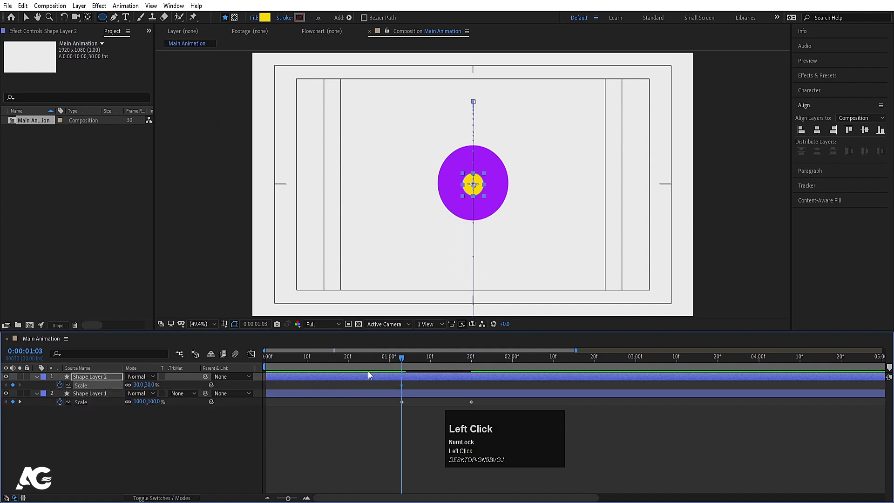
pyautogui.press('k')
pyautogui.moveTo(143, 384); pyautogui.dragTo(189, 364)
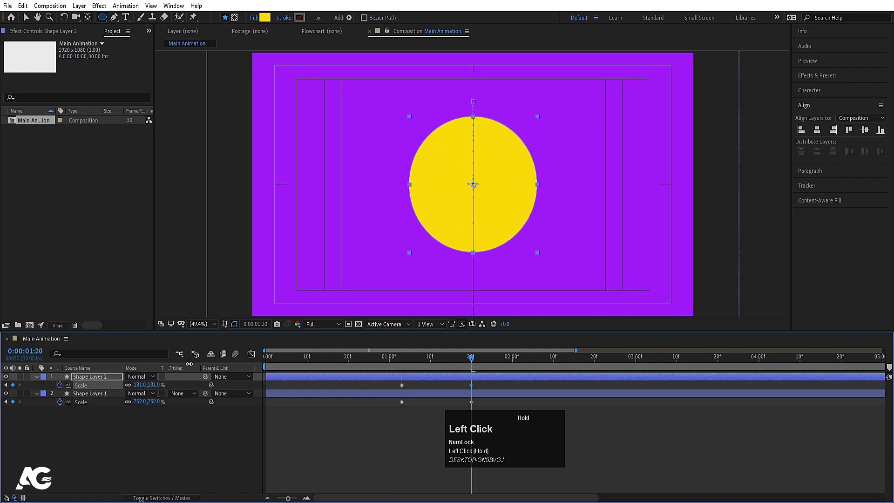
# Step: Apply Easy Ease to the Scale keyframes of both circle layers
pyautogui.press('j')
pyautogui.moveTo(395, 386); pyautogui.dragTo(480, 403)
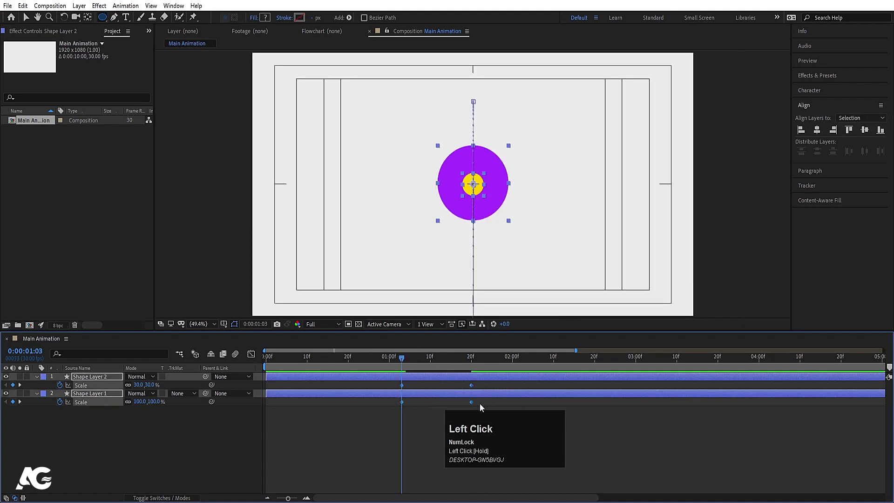
pyautogui.press('F9')
# Step: Reshape the Scale speed graphs of both circles so the growth is fastest near the start, and preview the animation
pyautogui.click(251, 353)
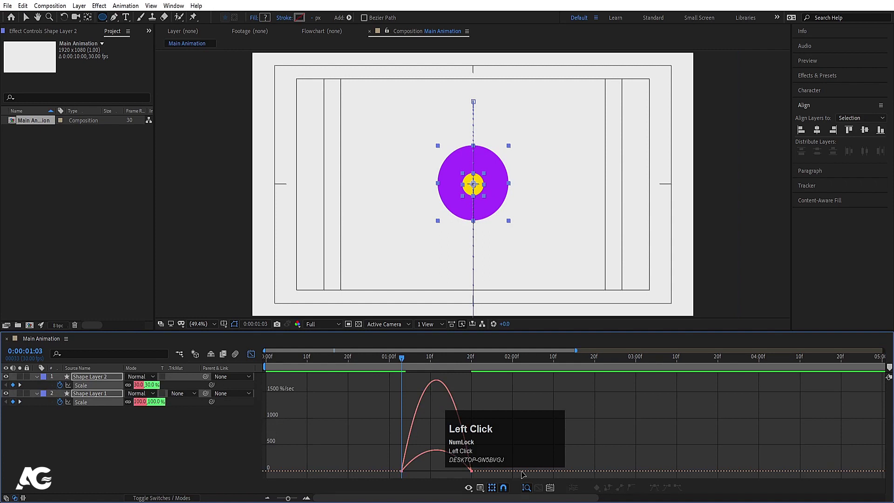
pyautogui.moveTo(513, 372); pyautogui.dragTo(401, 478)
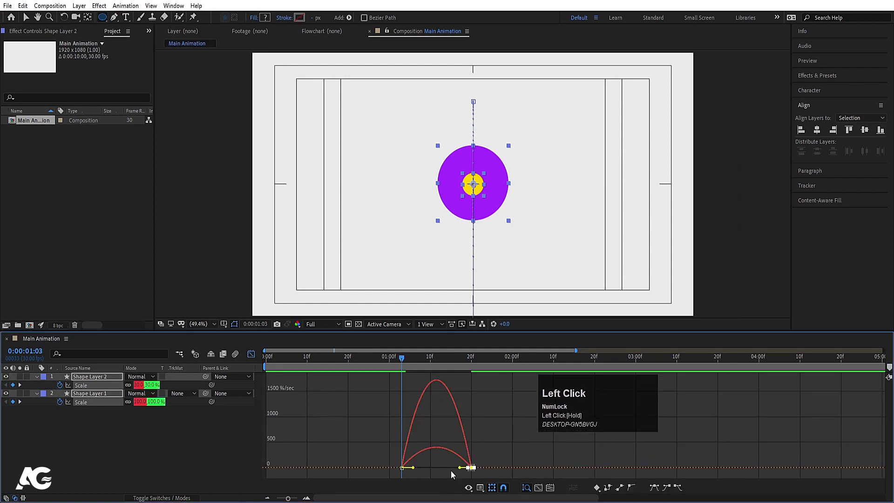
pyautogui.moveTo(460, 470); pyautogui.dragTo(405, 474)
pyautogui.press('space')
pyautogui.click(251, 354)
pyautogui.press('space')
pyautogui.press('space')
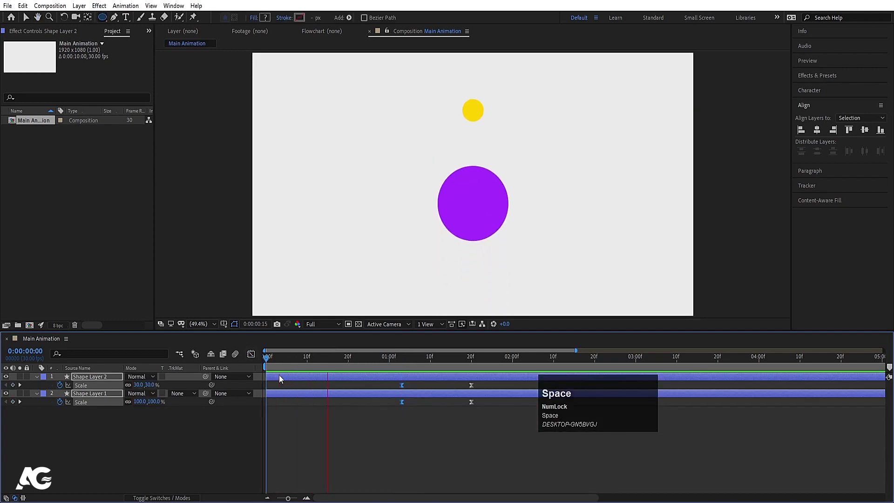
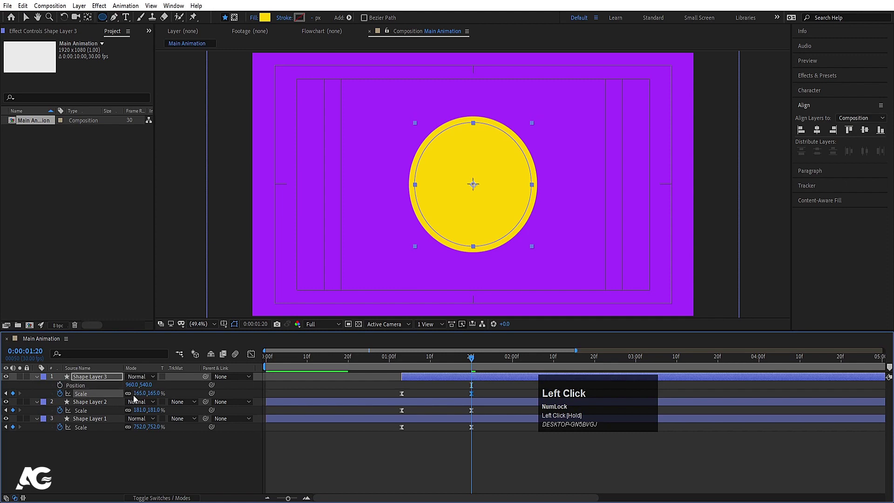
# Step: Set the fill of Shape Layer 3 to the purple sampled from the background and preview the resulting ring
pyautogui.click(268, 19)
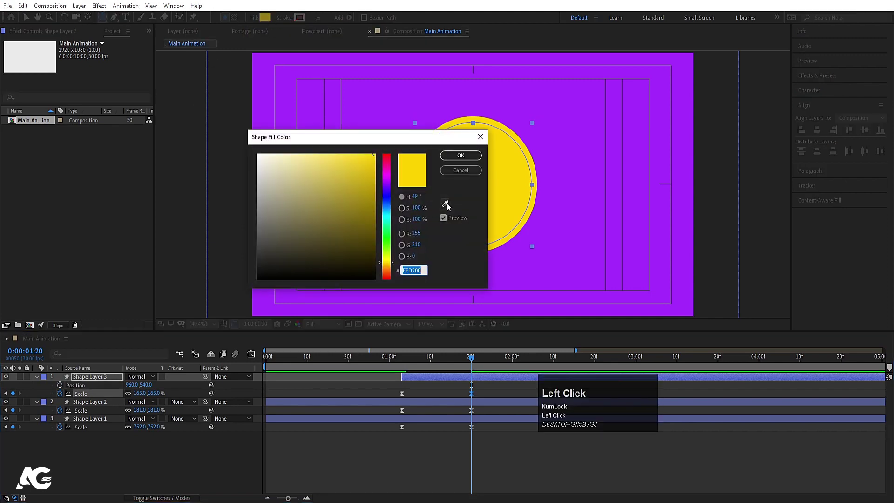
pyautogui.click(446, 205)
pyautogui.click(572, 158)
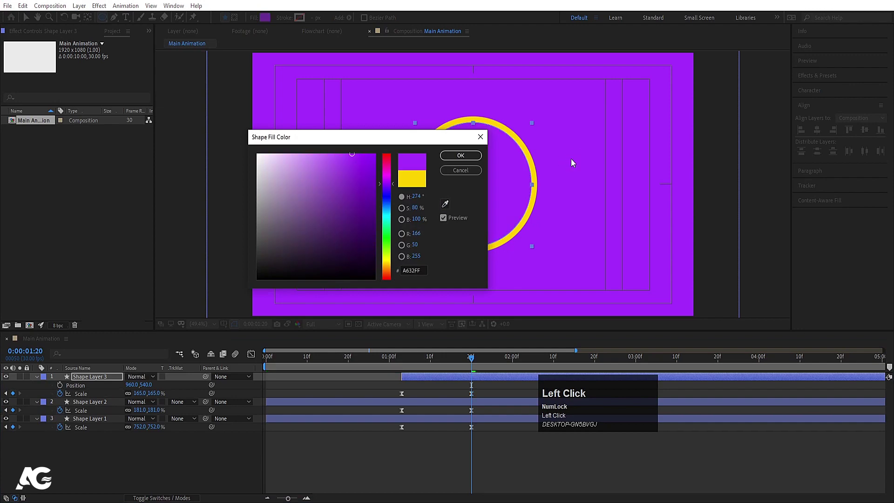
pyautogui.click(461, 155)
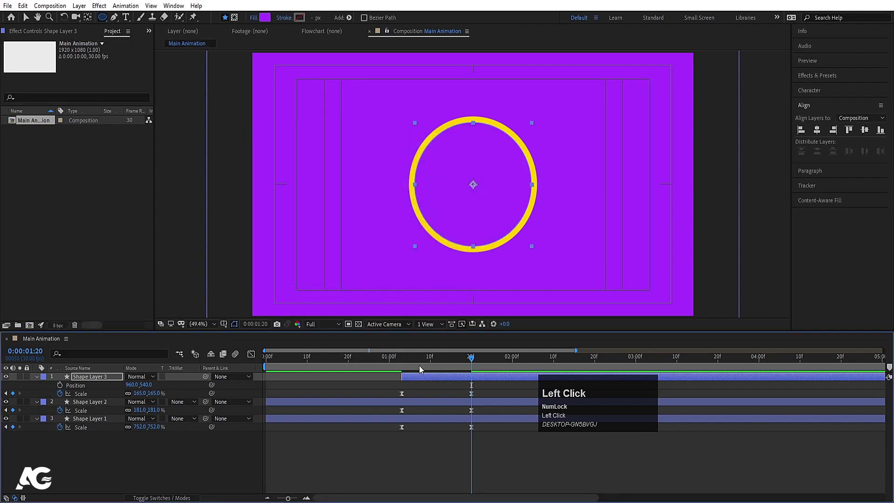
pyautogui.press('space')
pyautogui.press('space')
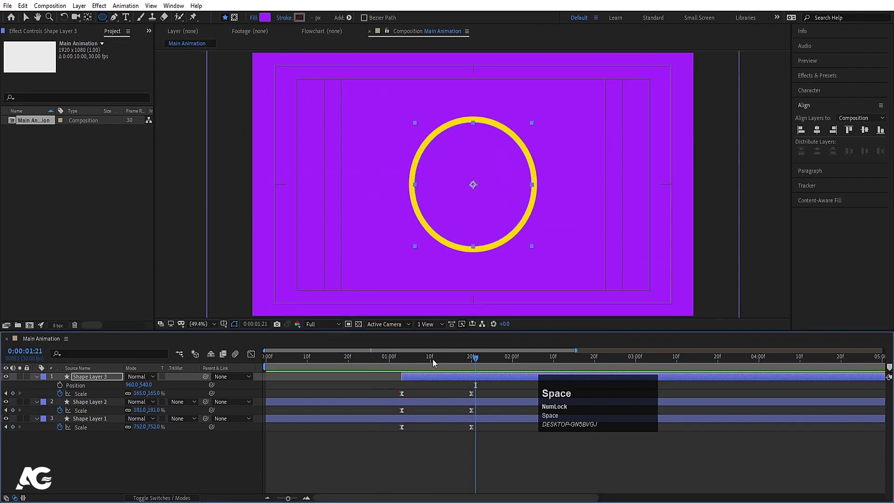
pyautogui.moveTo(432, 359); pyautogui.dragTo(405, 361)
pyautogui.press('space')
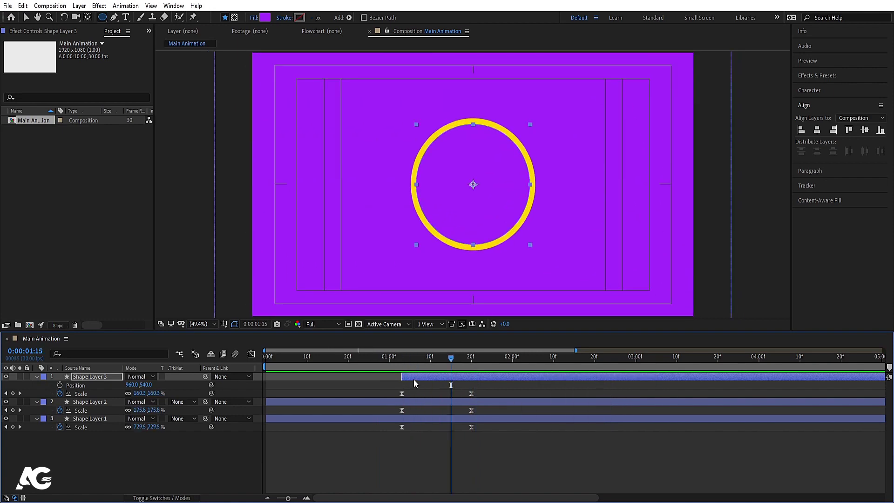
# Step: Try delaying Shape Layer 3 by three frames, preview the ring, and shift the layer back to start at 0:00:01:03
pyautogui.moveTo(413, 379); pyautogui.dragTo(424, 379)
pyautogui.click(396, 361)
pyautogui.press('space')
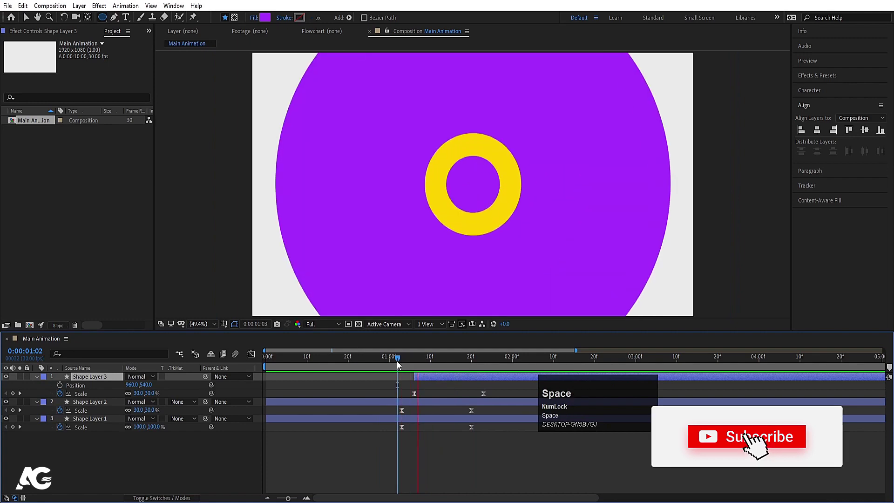
pyautogui.press('space')
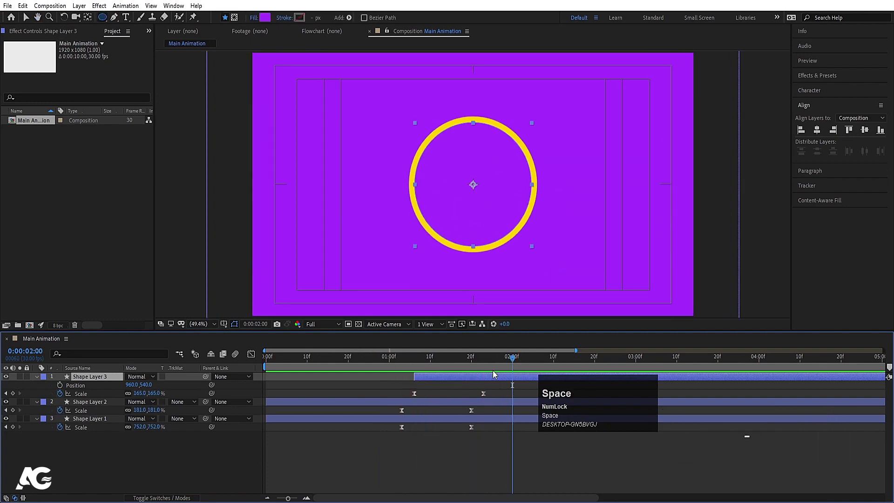
pyautogui.click(483, 361)
pyautogui.moveTo(483, 362); pyautogui.dragTo(395, 359)
pyautogui.press('space')
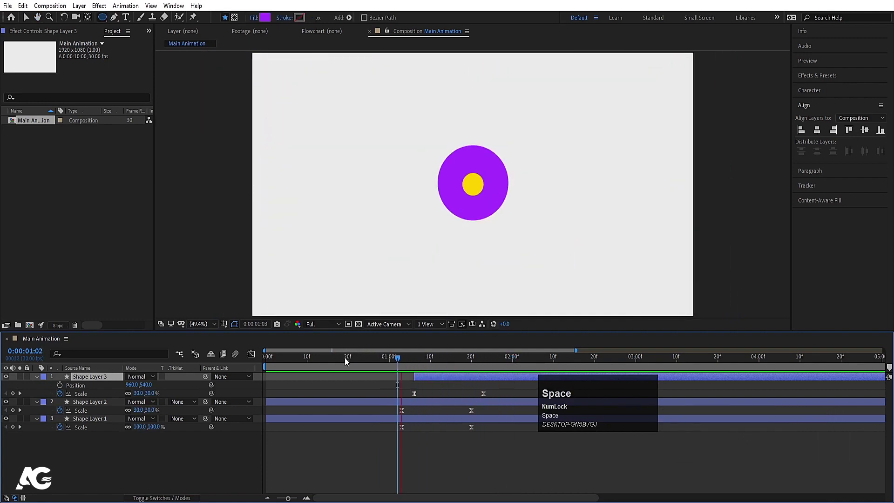
pyautogui.press('space')
pyautogui.click(659, 408)
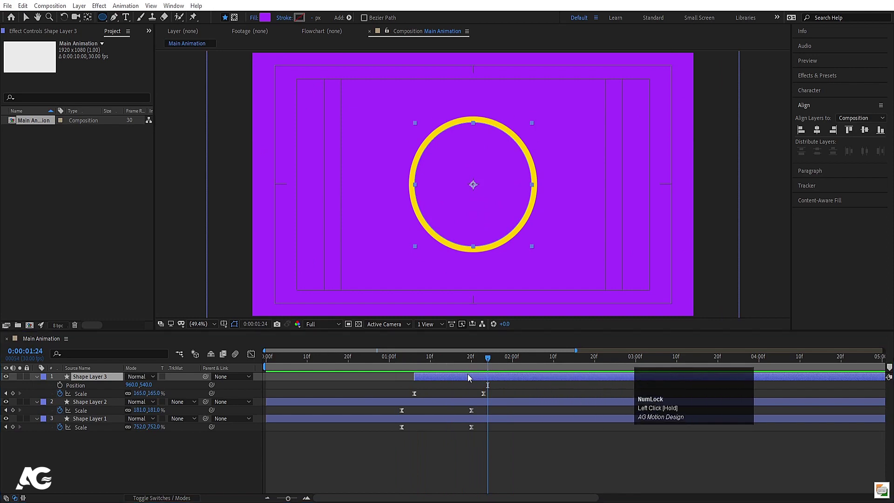
pyautogui.moveTo(467, 375); pyautogui.dragTo(455, 378)
# Step: Copy the starting 30% Scale keyframes of Shape Layer 2 and Shape Layer 3 to 0:00:02:07 on their own layers
pyautogui.moveTo(406, 358); pyautogui.dragTo(536, 362)
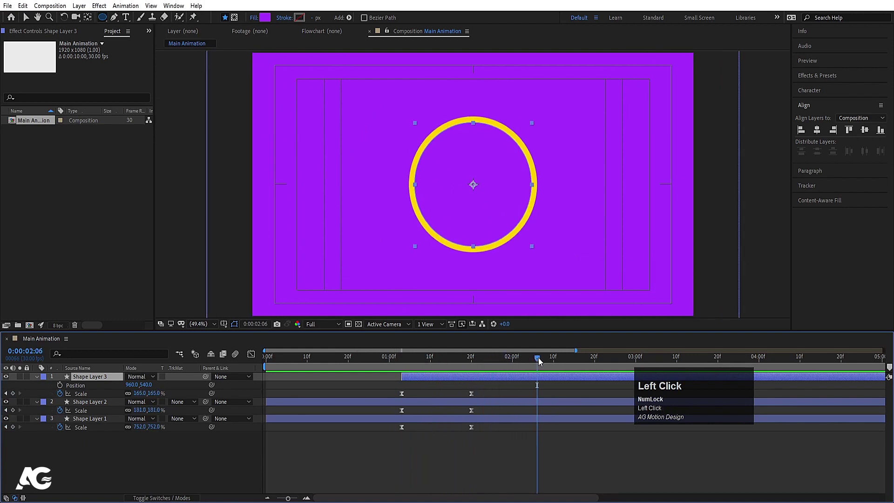
pyautogui.moveTo(538, 361); pyautogui.dragTo(543, 362)
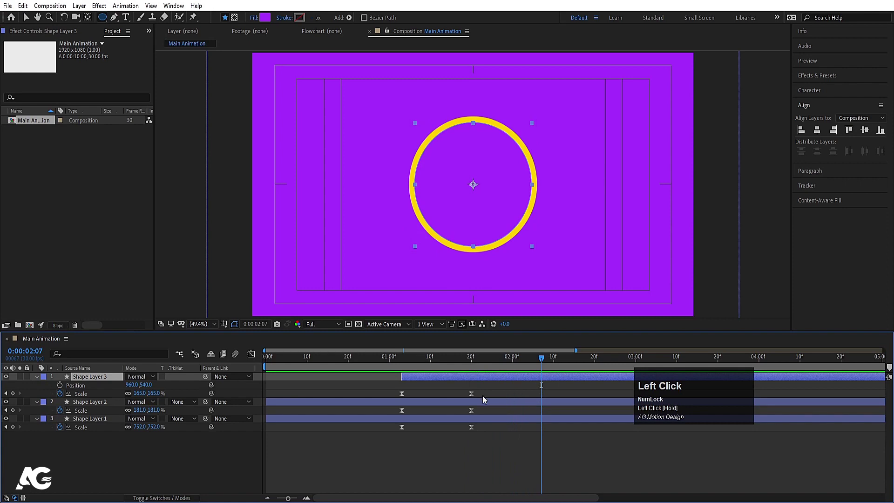
pyautogui.click(403, 411)
pyautogui.press('ctrl')
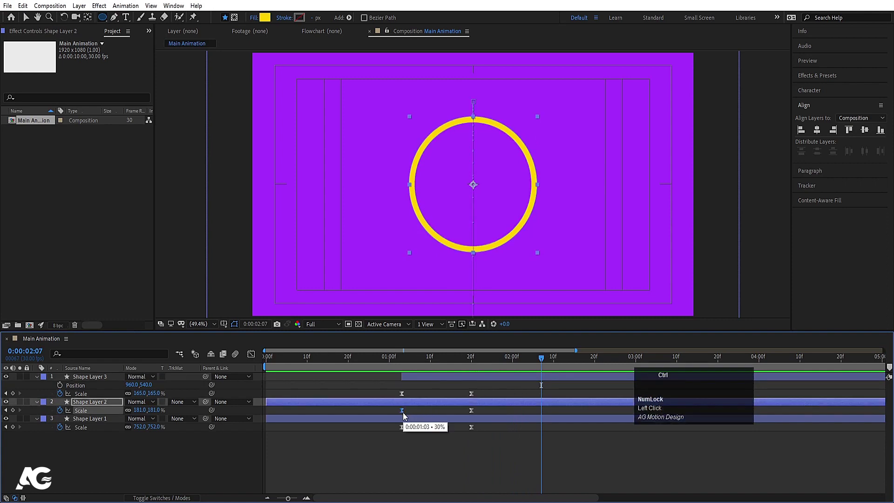
pyautogui.hotkey('ctrl', 'v')
pyautogui.click(402, 393)
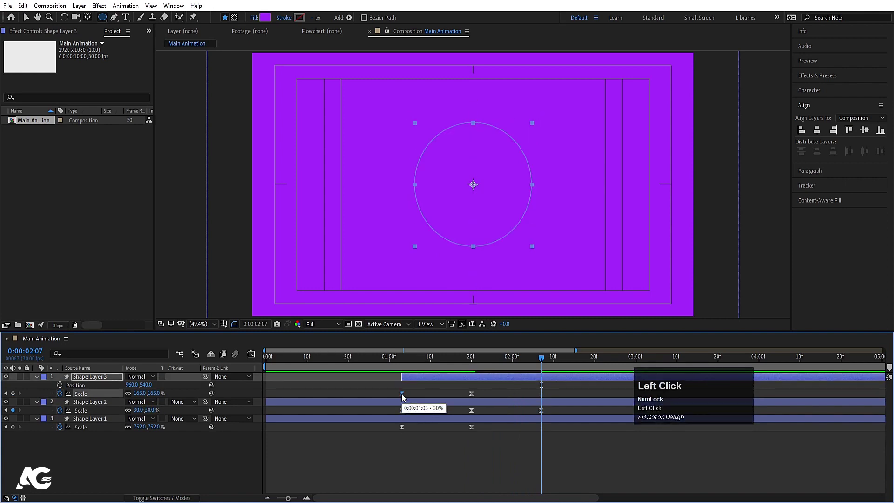
pyautogui.hotkey('ctrl', 'c')
pyautogui.hotkey('ctrl', 'v')
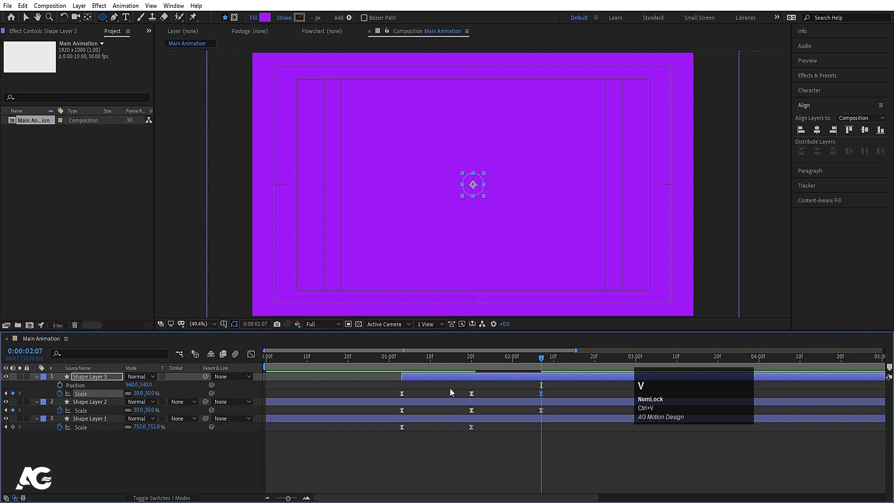
# Step: Reshape the Scale speed graphs of Shape Layers 2 and 3 so the shrink is fastest near the end, and preview it
pyautogui.moveTo(449, 387); pyautogui.dragTo(511, 454)
pyautogui.click(251, 354)
pyautogui.moveTo(516, 411); pyautogui.dragTo(537, 426)
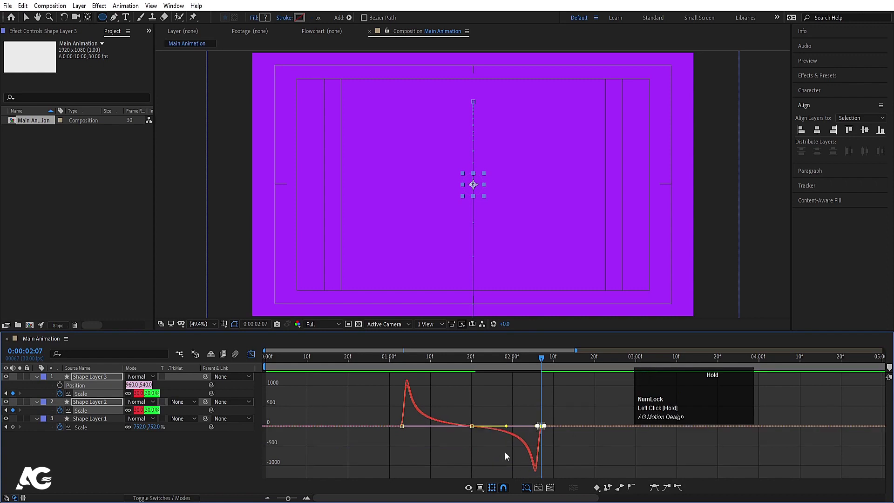
pyautogui.click(250, 355)
pyautogui.moveTo(432, 356); pyautogui.dragTo(393, 357)
pyautogui.press('space')
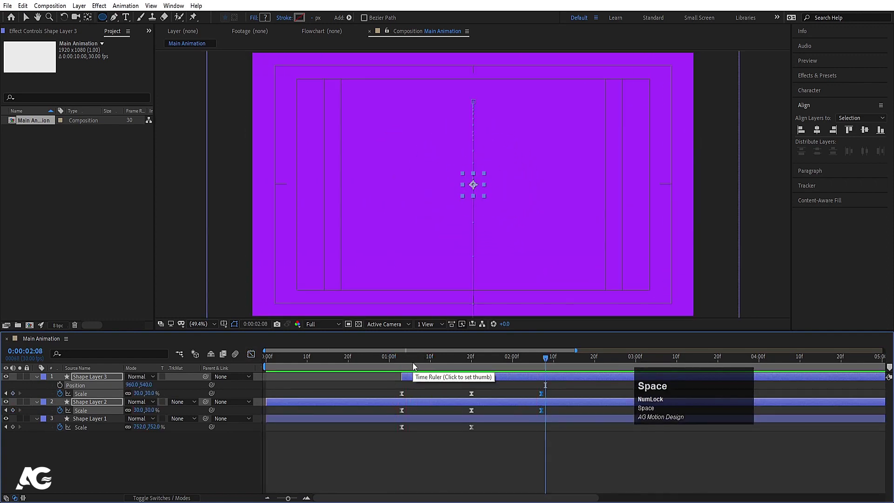
# Step: Shift Shape Layer 3 to start at 0:00:01:07 and preview the ring
pyautogui.click(397, 364)
pyautogui.click(414, 388)
pyautogui.moveTo(417, 377); pyautogui.dragTo(428, 376)
pyautogui.press('space')
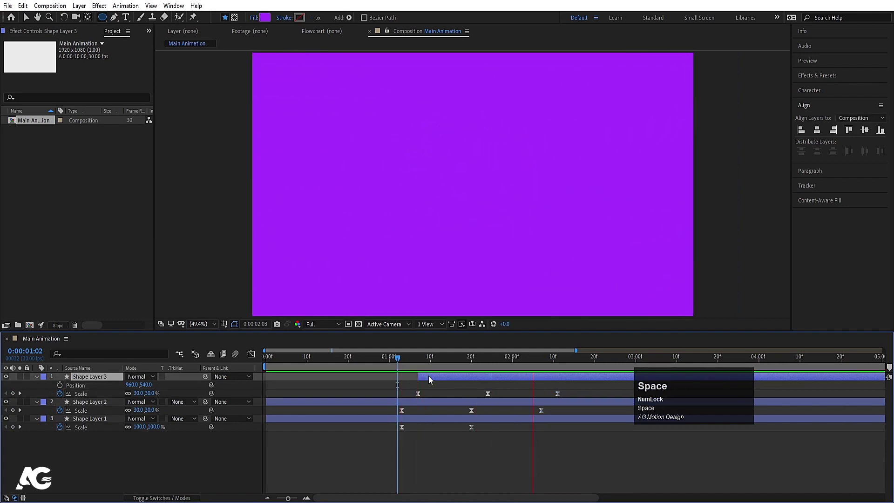
# Step: Move the last Scale keyframe of Shape Layer 3 to 0:00:02:08 and that of Shape Layer 2 to 0:00:02:12, previewing the timing
pyautogui.click(429, 362)
pyautogui.moveTo(432, 365); pyautogui.dragTo(405, 362)
pyautogui.press('space')
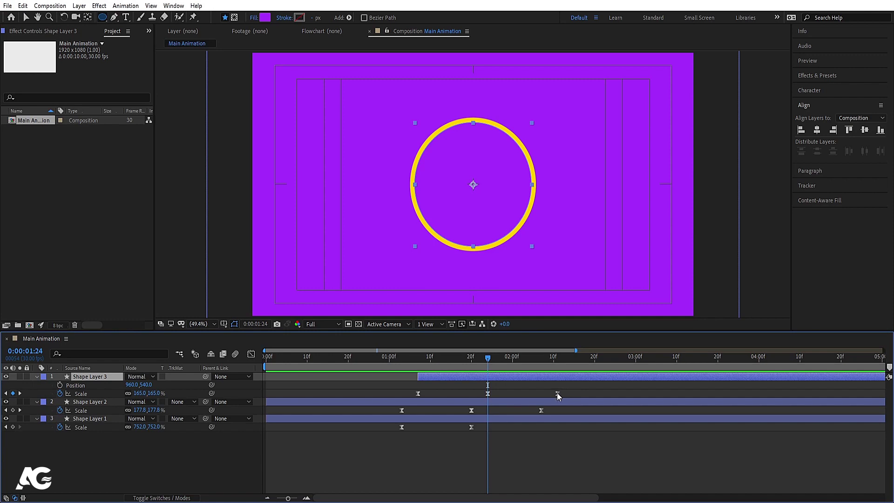
pyautogui.moveTo(556, 393); pyautogui.dragTo(563, 412)
pyautogui.press('space')
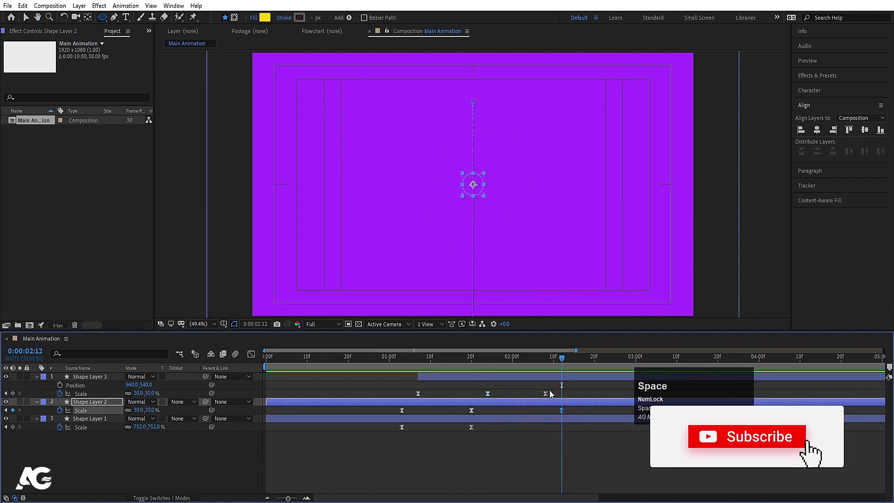
# Step: Set Shape Layer 3's Scale to 0% at its last keyframe, 0:00:02:08
pyautogui.click(545, 356)
pyautogui.click(547, 375)
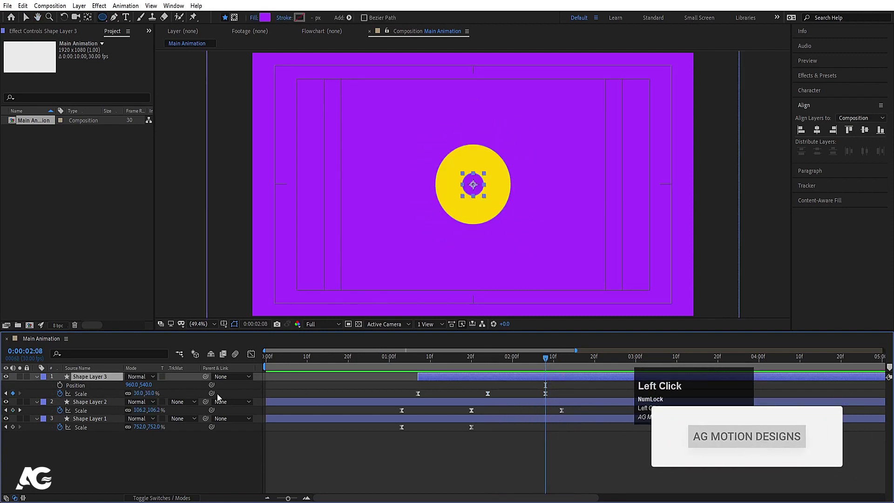
pyautogui.click(141, 393)
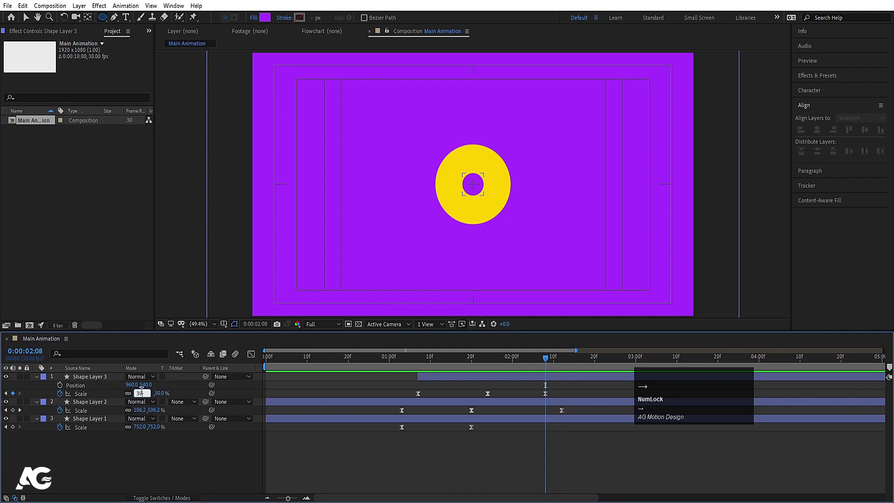
pyautogui.click(142, 393)
pyautogui.press('Return')
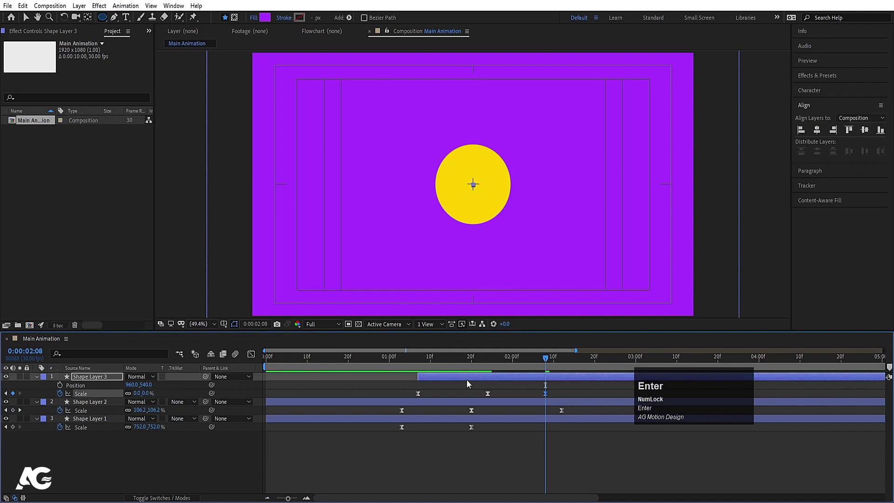
# Step: Set Shape Layer 3's Scale to 0% at its first keyframe, 0:00:01:07, and preview the ring
pyautogui.click(474, 357)
pyautogui.moveTo(475, 361); pyautogui.dragTo(406, 387)
pyautogui.click(137, 393)
pyautogui.write('0')
pyautogui.press('Return')
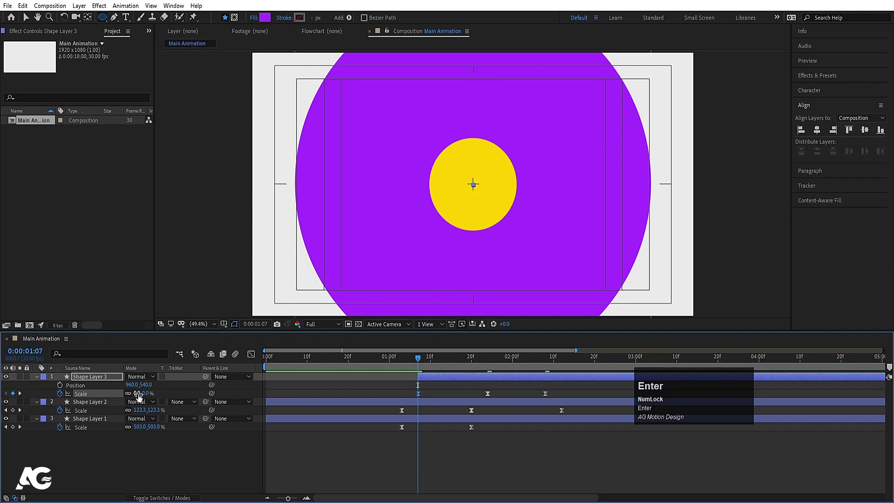
pyautogui.press('space')
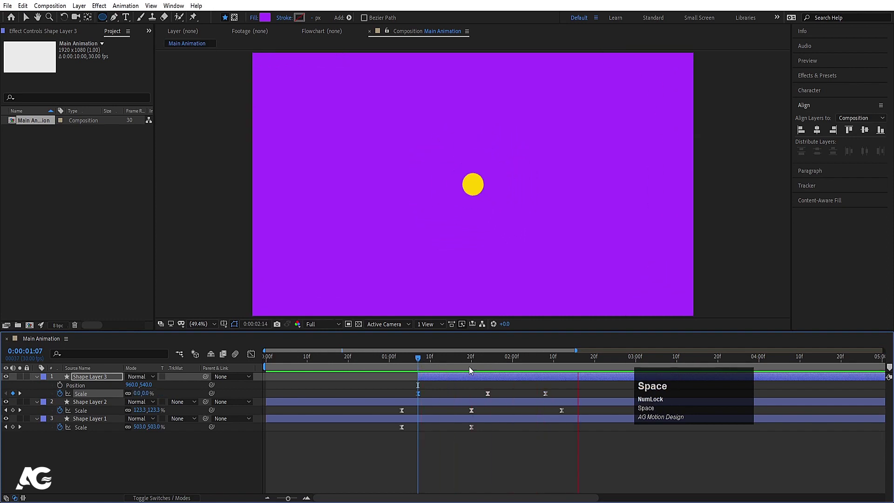
pyautogui.moveTo(508, 359); pyautogui.dragTo(401, 371)
pyautogui.press('space')
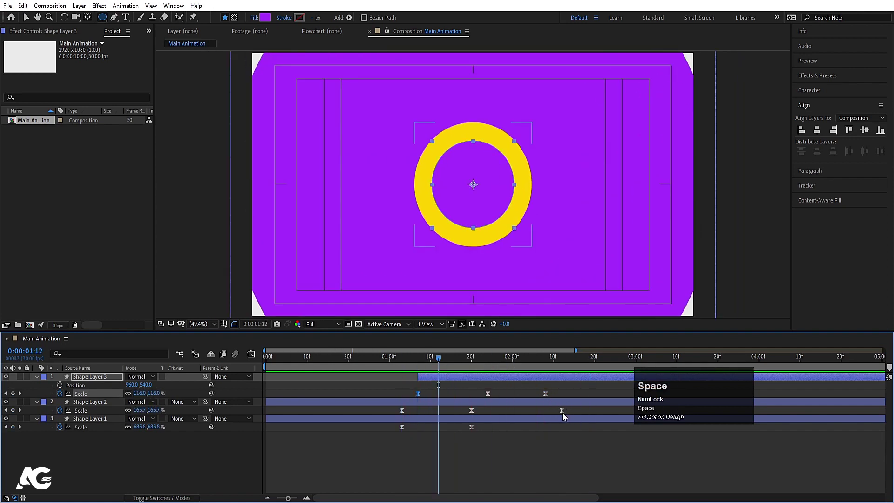
# Step: Move Shape Layer 2's last Scale keyframe to 0:00:02:09 and set its value to 0%
pyautogui.click(561, 412)
pyautogui.press('space')
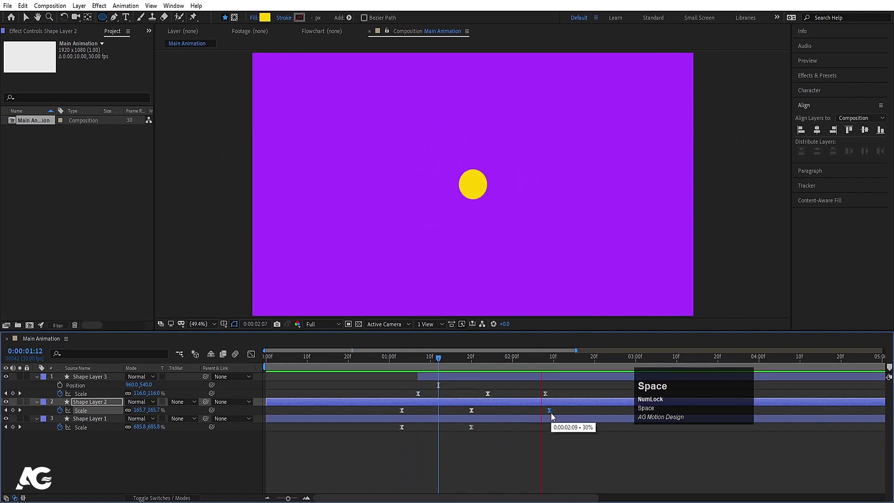
pyautogui.click(563, 407)
pyautogui.press('j')
pyautogui.click(563, 401)
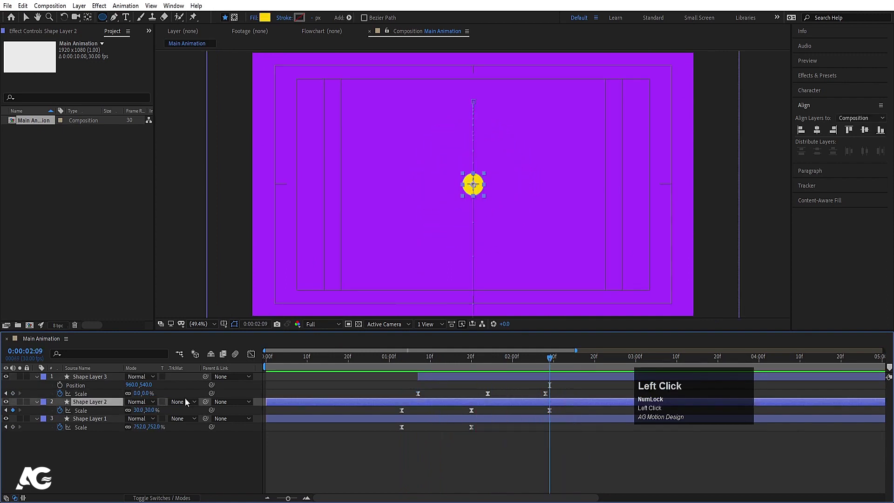
pyautogui.click(137, 410)
pyautogui.write('0')
pyautogui.press('Return')
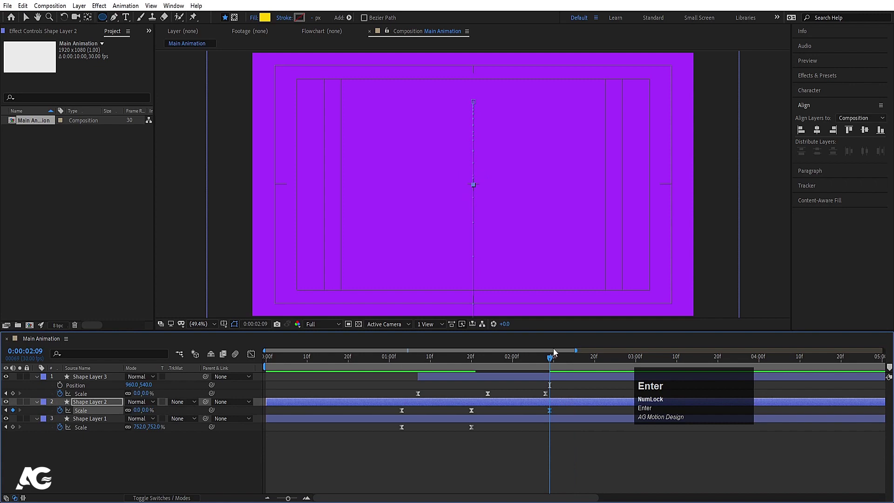
# Step: Preview the ring opening and closing, and play the whole animation from the beginning
pyautogui.click(378, 367)
pyautogui.press('space')
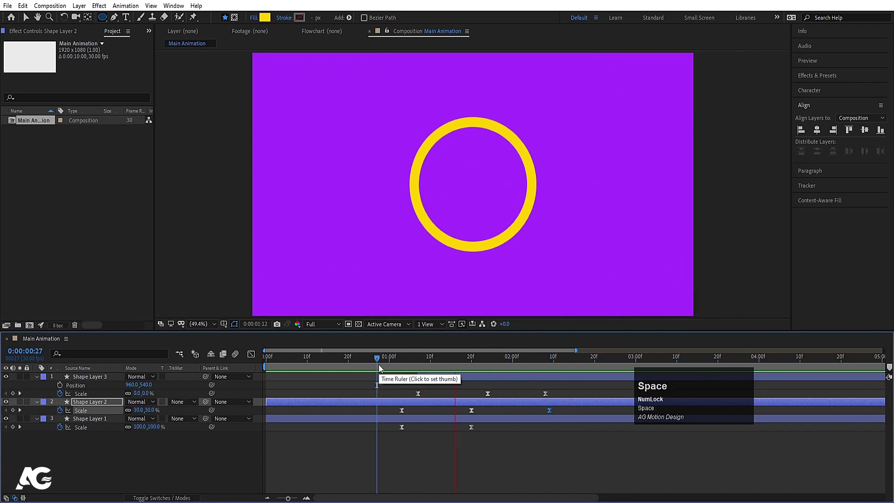
pyautogui.moveTo(378, 369); pyautogui.dragTo(118, 374)
pyautogui.press('space')
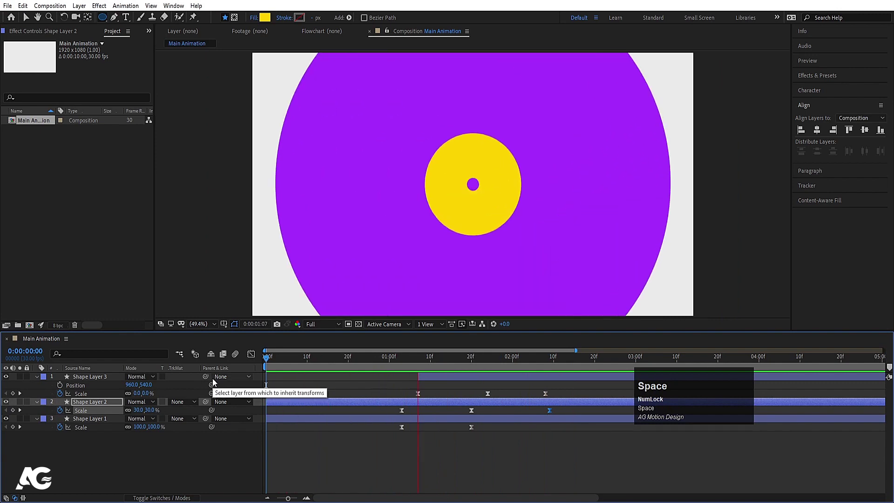
pyautogui.press('space')
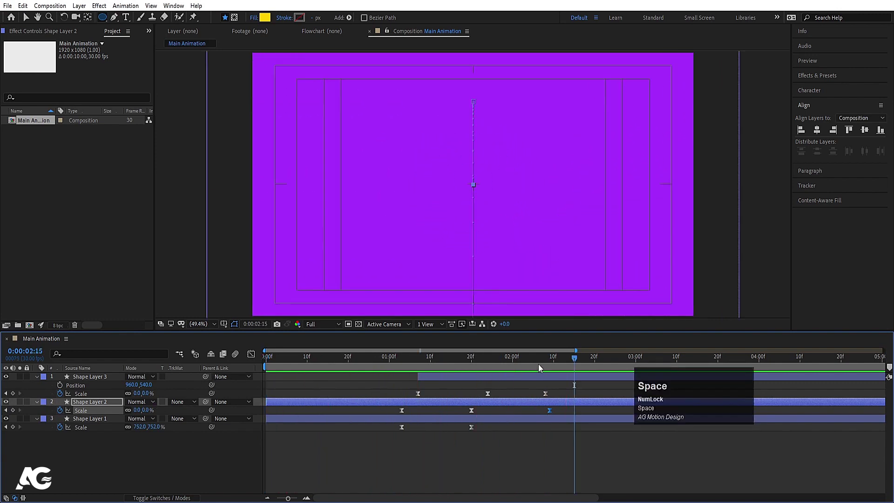
# Step: Set the current time to 0:00:02:09 and collapse the keyframed properties of all three layers
pyautogui.moveTo(551, 365); pyautogui.dragTo(551, 364)
pyautogui.click(558, 431)
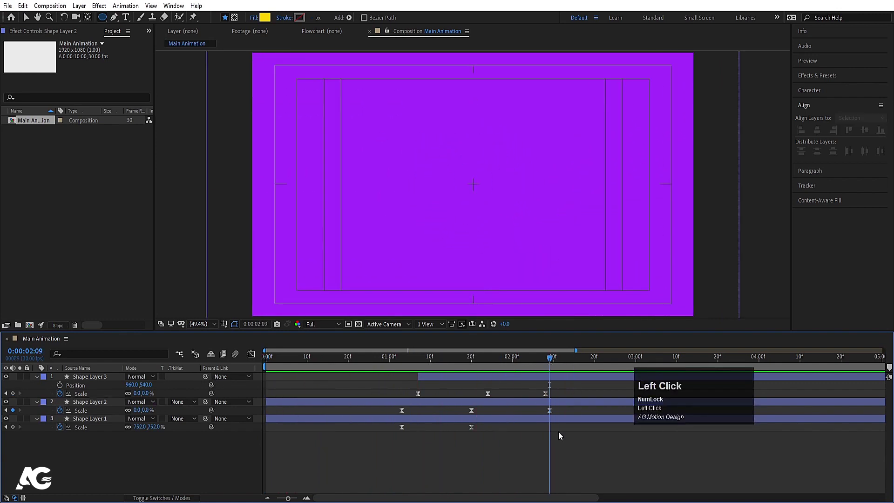
pyautogui.press('u')
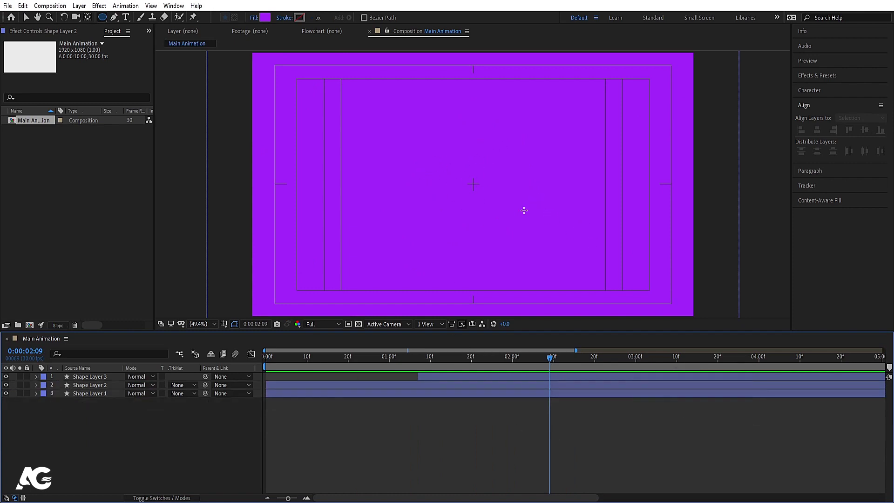
# Step: Create a new 1920 x 1080 composition named "circle animation" at 30 fps with a duration of 0:00:10:00
pyautogui.hotkey('ctrl', 'n')
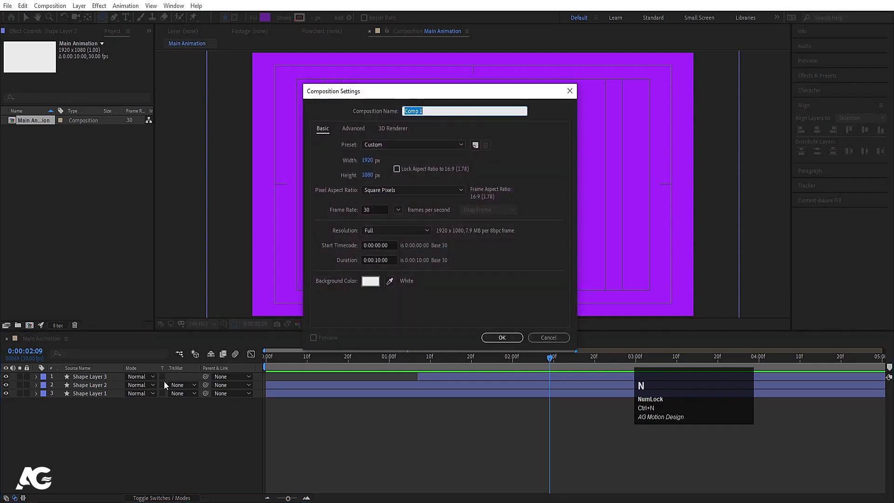
pyautogui.write('circle animation')
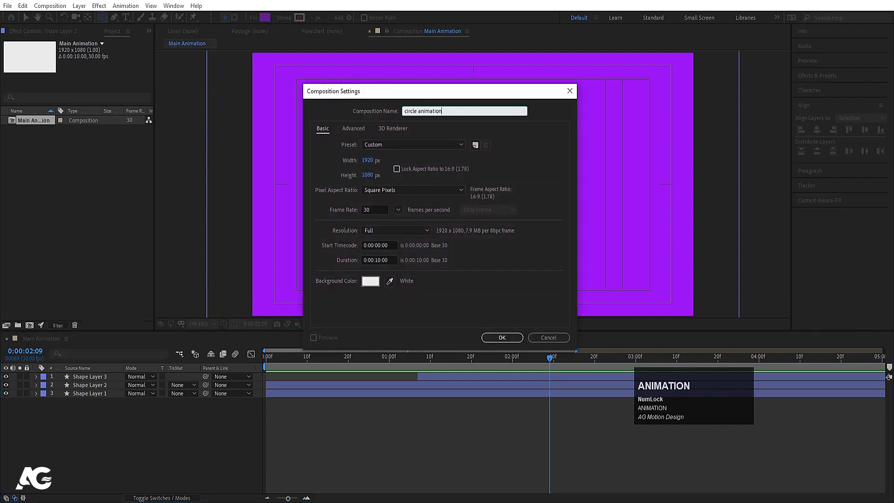
pyautogui.press('Return')
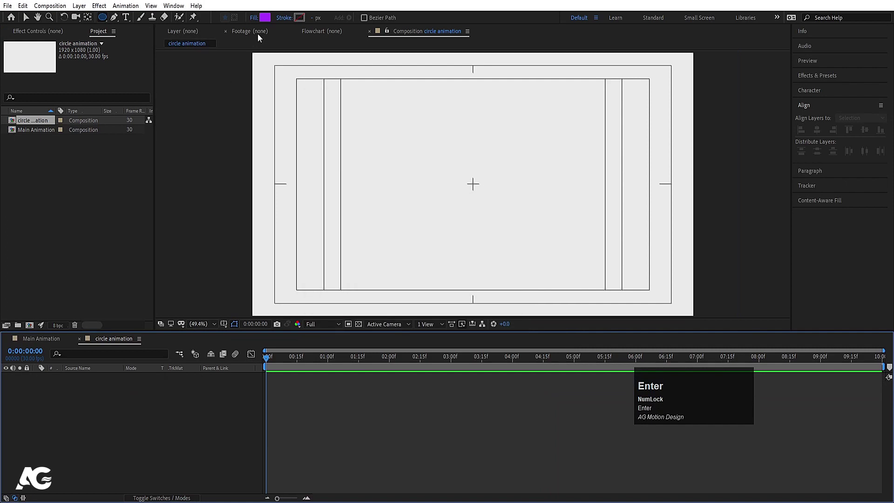
# Step: Set the fill color for new shapes to yellow
pyautogui.click(264, 17)
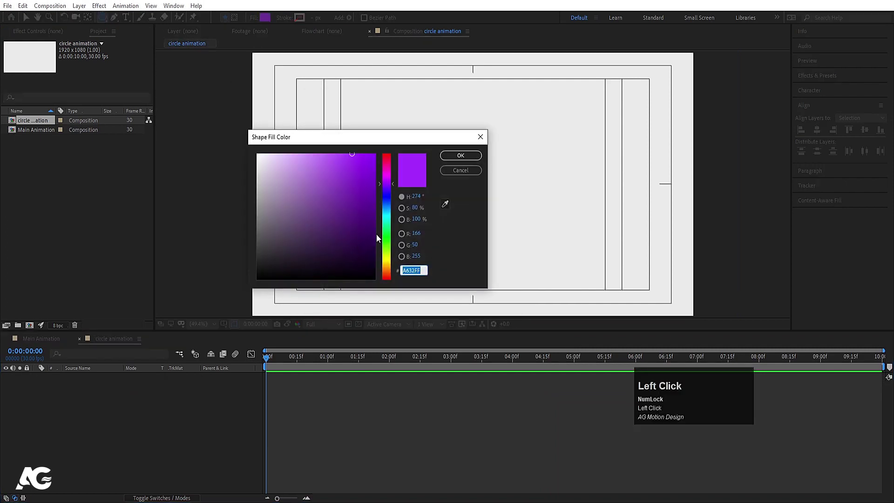
pyautogui.press('BackSpace')
pyautogui.press('Num_Lock')
pyautogui.moveTo(384, 265); pyautogui.dragTo(384, 261)
pyautogui.click(459, 157)
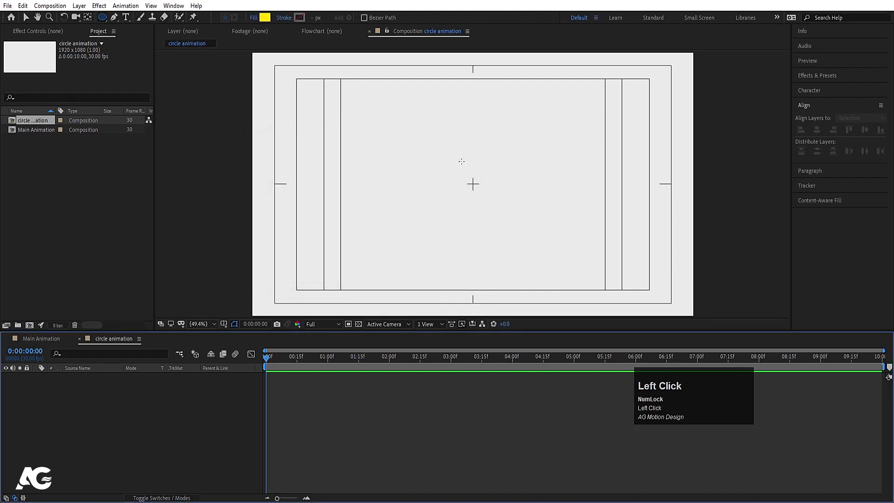
# Step: Draw a tiny circle at the centre of the composition and select its shape layer
pyautogui.moveTo(473, 183); pyautogui.dragTo(473, 183)
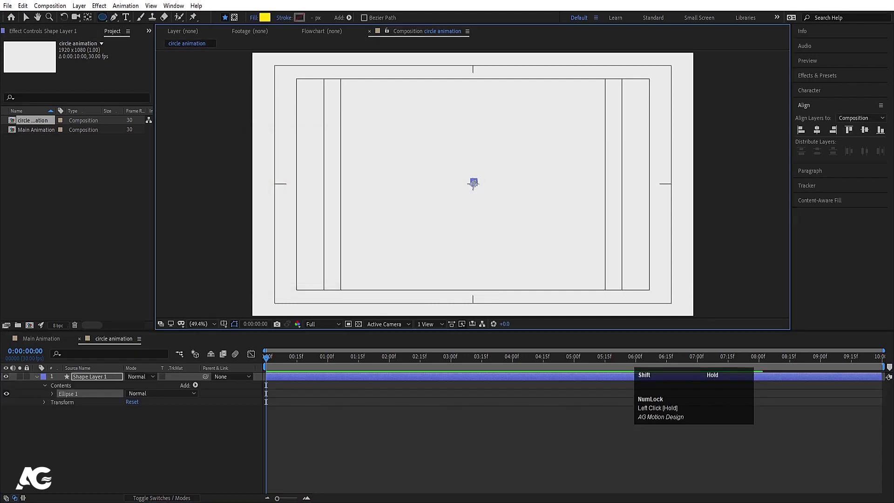
pyautogui.click(145, 436)
pyautogui.click(100, 377)
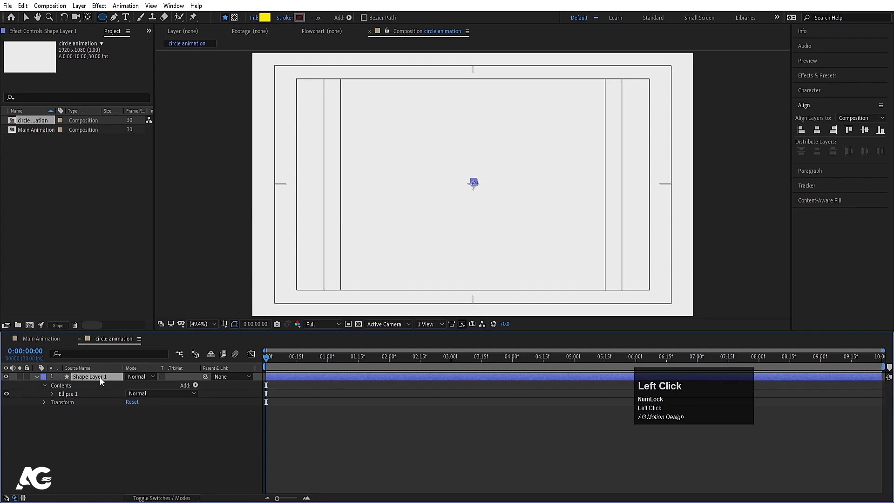
# Step: Set the background color of the circle animation composition to bright purple, and select Shape Layer 1
pyautogui.hotkey('ctrl', 'k')
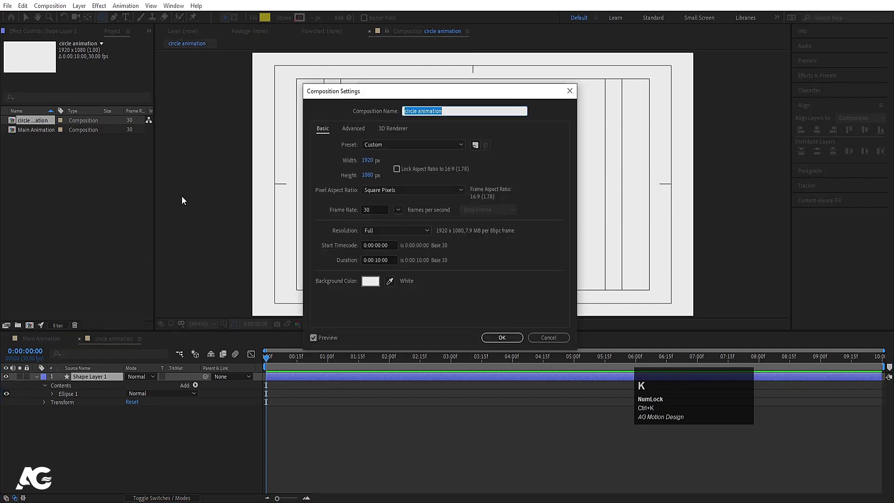
pyautogui.click(371, 281)
pyautogui.moveTo(323, 227); pyautogui.dragTo(383, 178)
pyautogui.click(391, 185)
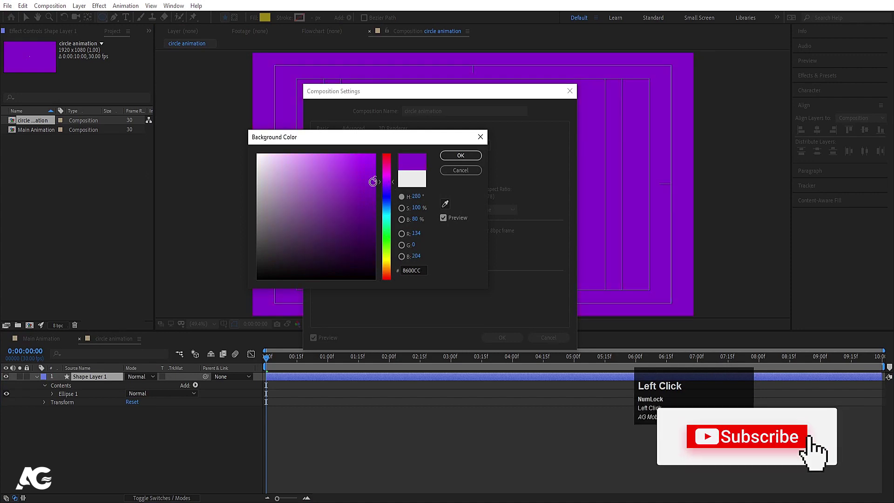
pyautogui.press('Return')
pyautogui.press('Return')
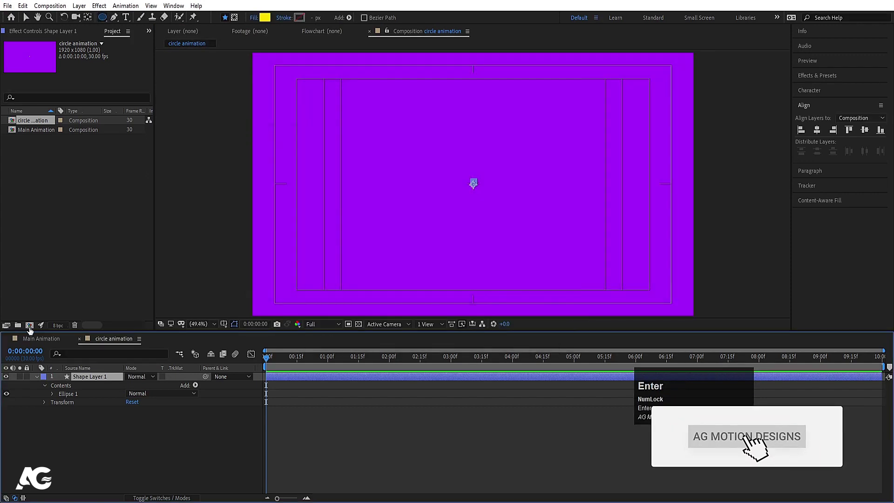
pyautogui.click(101, 422)
pyautogui.click(92, 377)
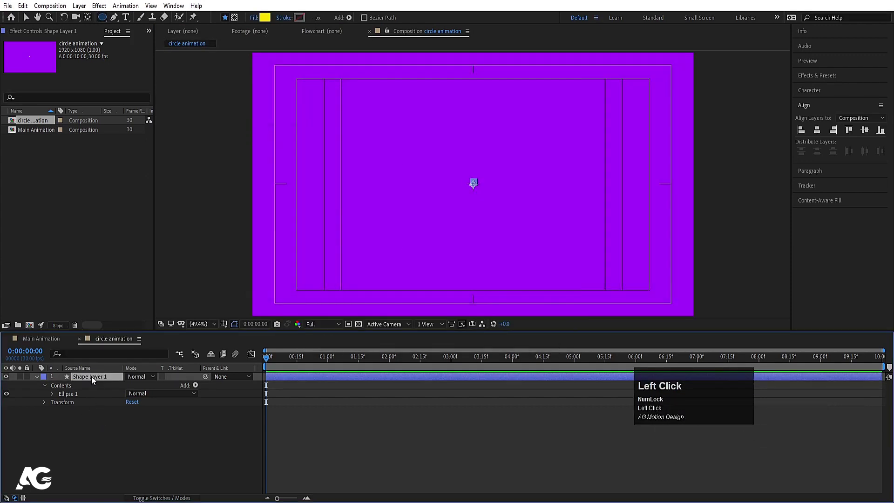
# Step: Center the circle's anchor point and align the shape to the composition's centre horizontally and vertically
pyautogui.hotkey('ctrl', 'alt', 'Home')
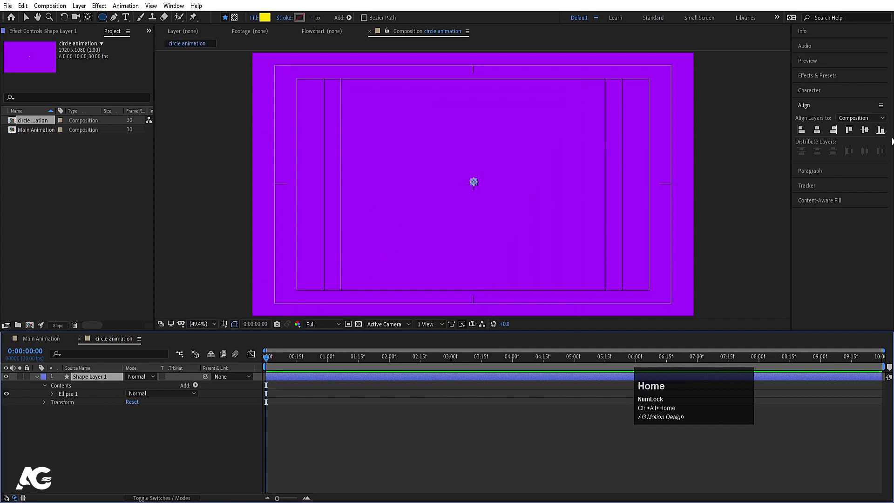
pyautogui.click(819, 131)
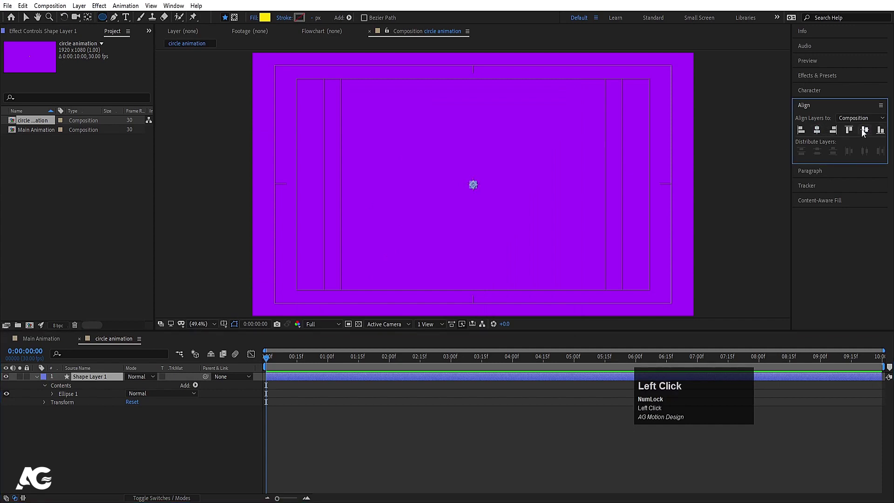
pyautogui.click(86, 424)
# Step: Keyframe Shape Layer 1's position from the centre at 0:00:00:00 to beyond the composition's right edge at 0:00:01:10, and preview the motion
pyautogui.click(79, 377)
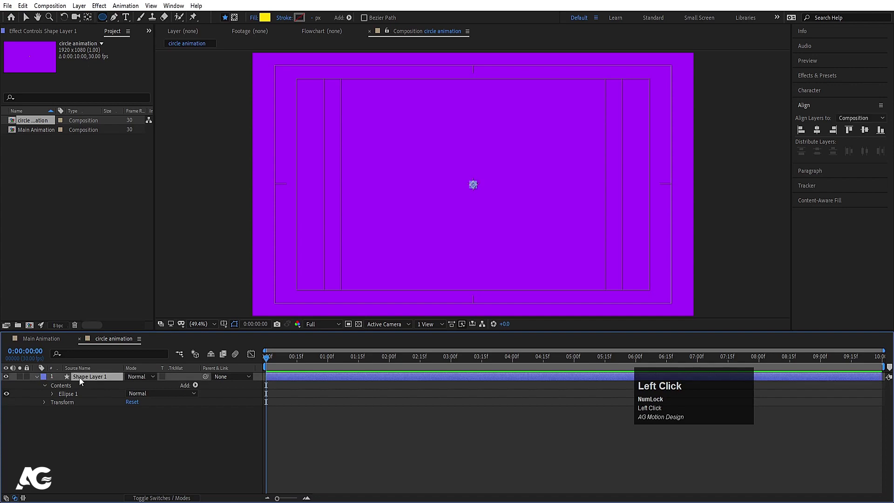
pyautogui.press('p')
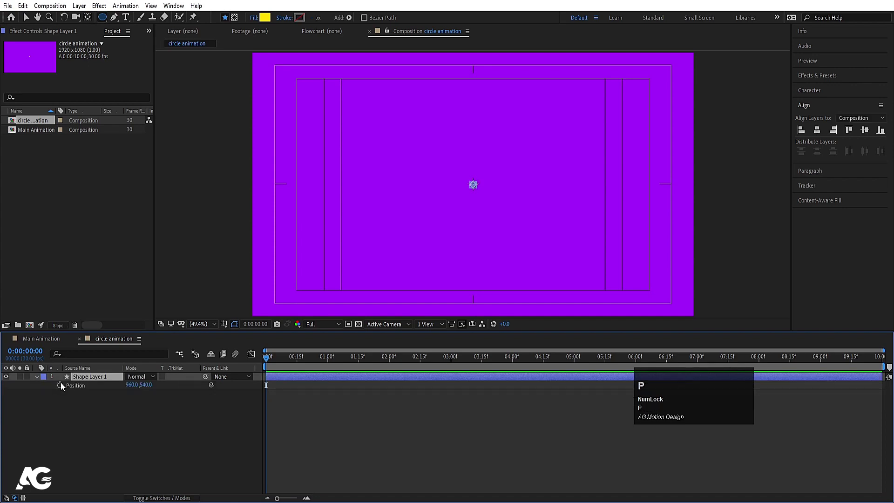
pyautogui.click(59, 384)
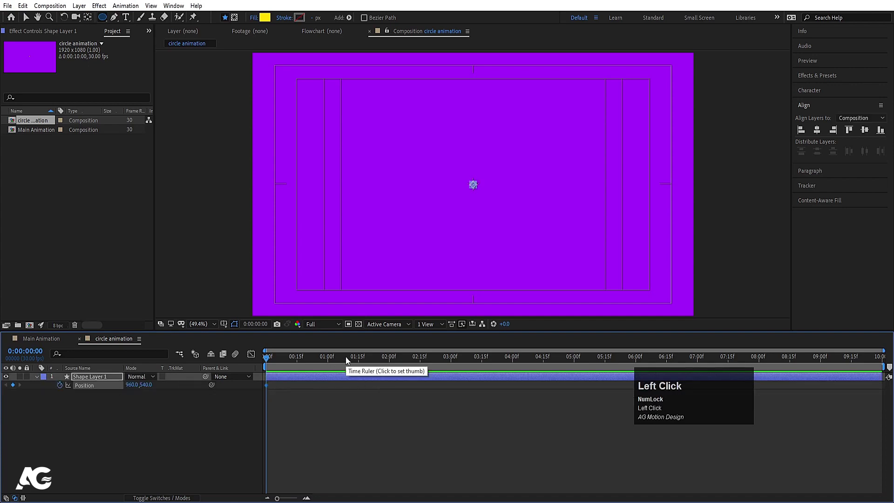
pyautogui.press('=')
pyautogui.click(430, 359)
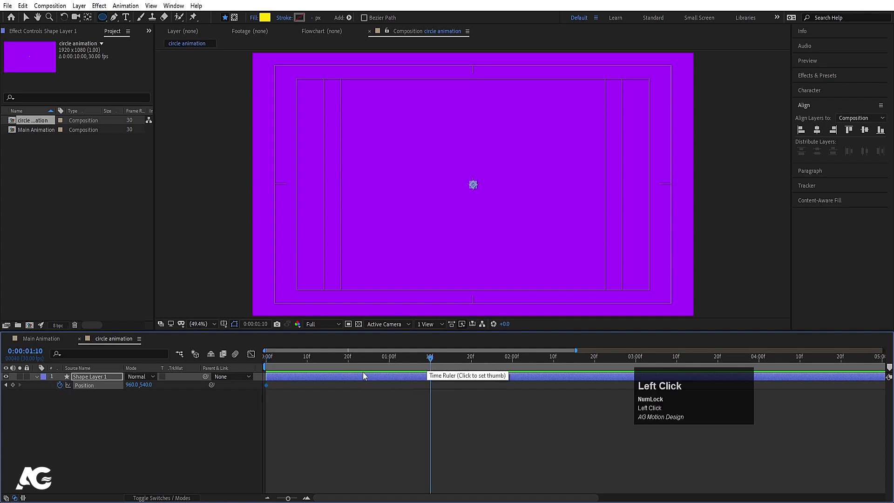
pyautogui.moveTo(140, 385); pyautogui.dragTo(675, 345)
pyautogui.press('space')
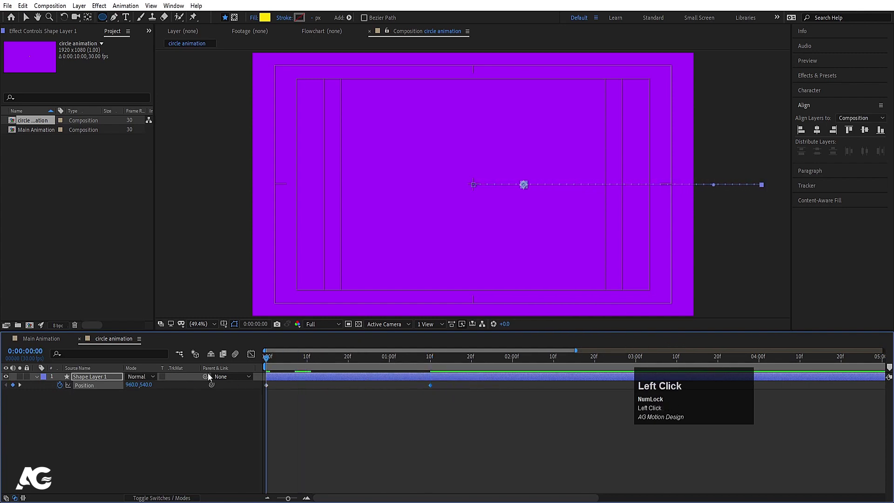
# Step: Apply Easy Ease to both position keyframes of Shape Layer 1
pyautogui.click(468, 429)
pyautogui.click(180, 324)
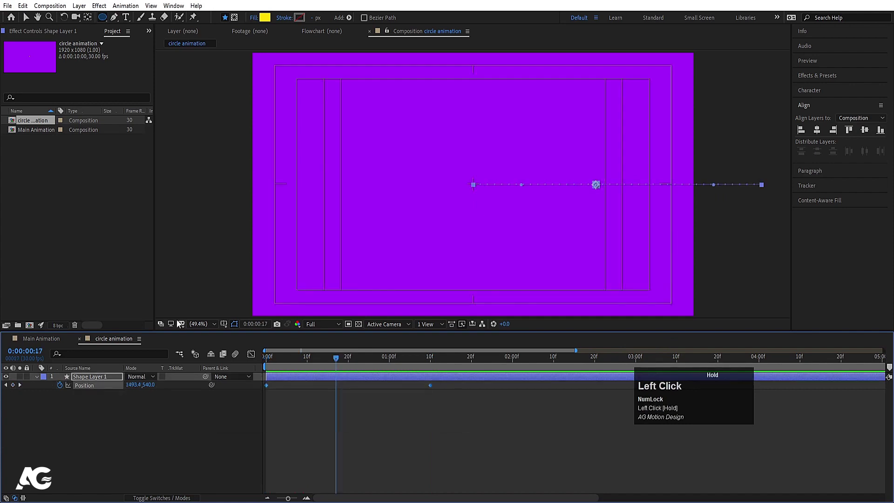
pyautogui.press('F9')
# Step: Shape the position speed graph into a sharp central peak with slow ends, preview it, and return to the layer timeline
pyautogui.click(251, 354)
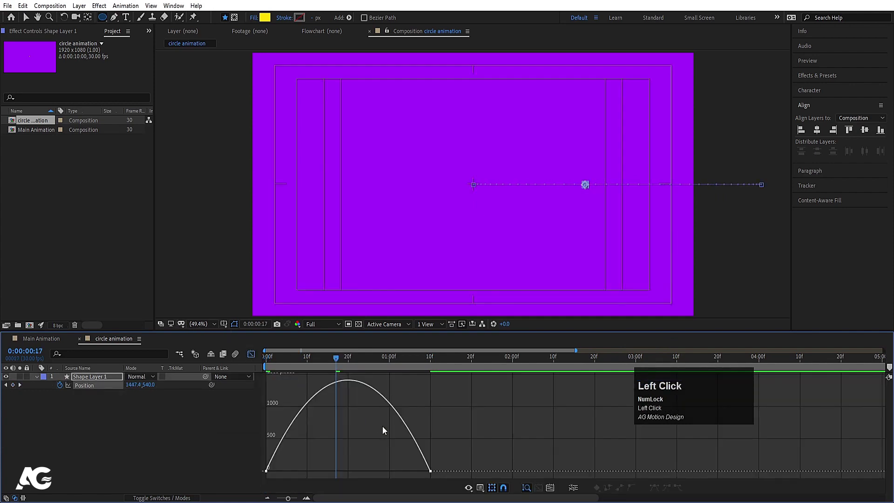
pyautogui.moveTo(343, 415); pyautogui.dragTo(459, 475)
pyautogui.moveTo(401, 468); pyautogui.dragTo(364, 468)
pyautogui.moveTo(296, 473); pyautogui.dragTo(324, 468)
pyautogui.press('space')
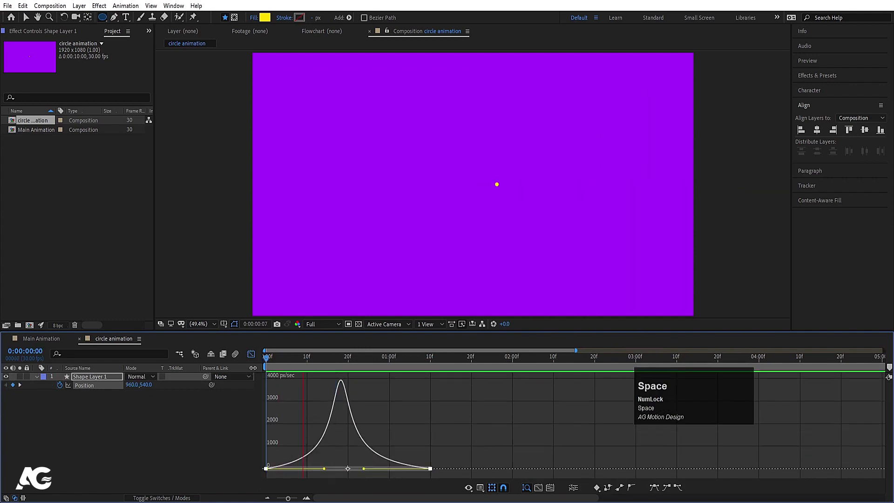
pyautogui.press('space')
pyautogui.click(251, 354)
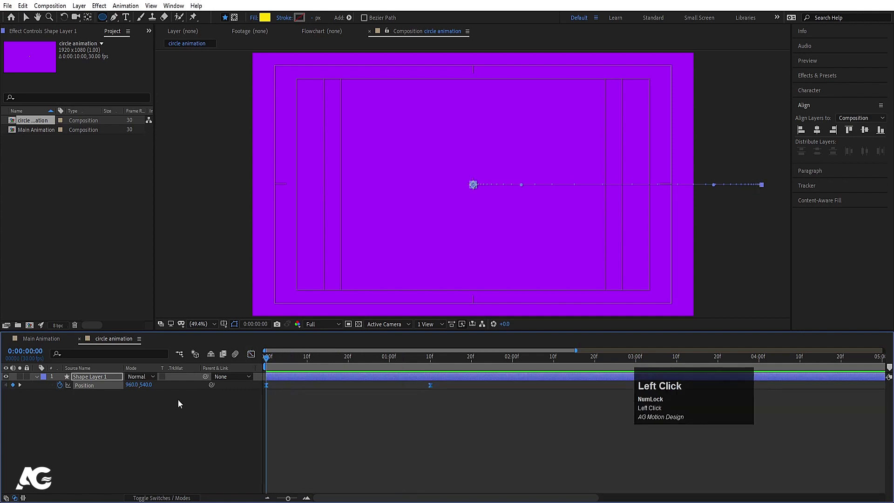
# Step: Add a null object to the composition and parent Shape Layer 1 to it
pyautogui.click(124, 421)
pyautogui.rightClick(125, 420)
pyautogui.moveTo(224, 311)
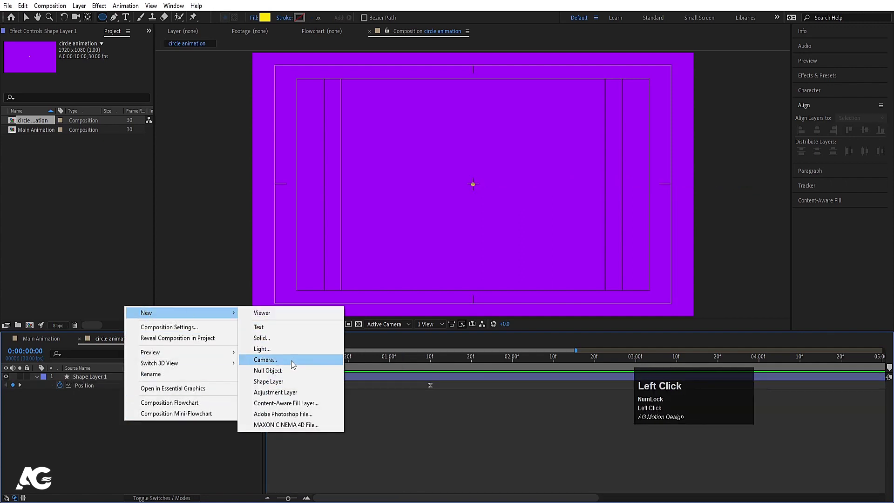
pyautogui.click(284, 373)
pyautogui.click(96, 383)
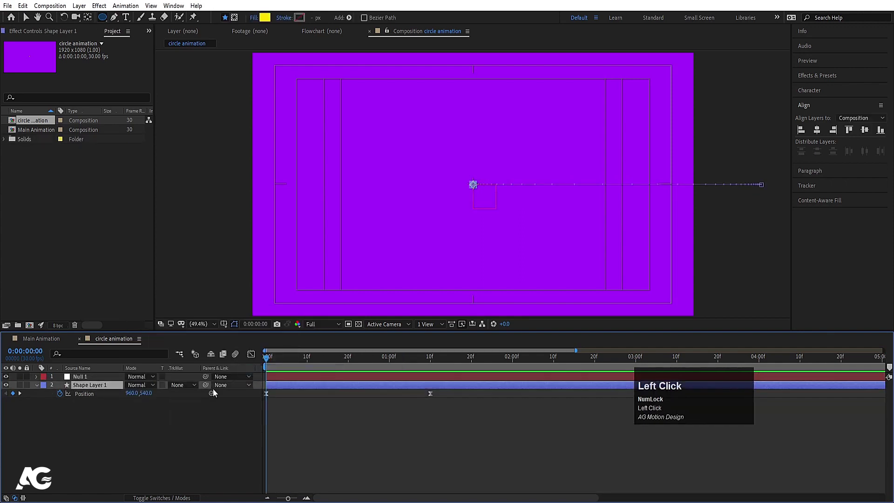
pyautogui.moveTo(208, 384); pyautogui.dragTo(99, 379)
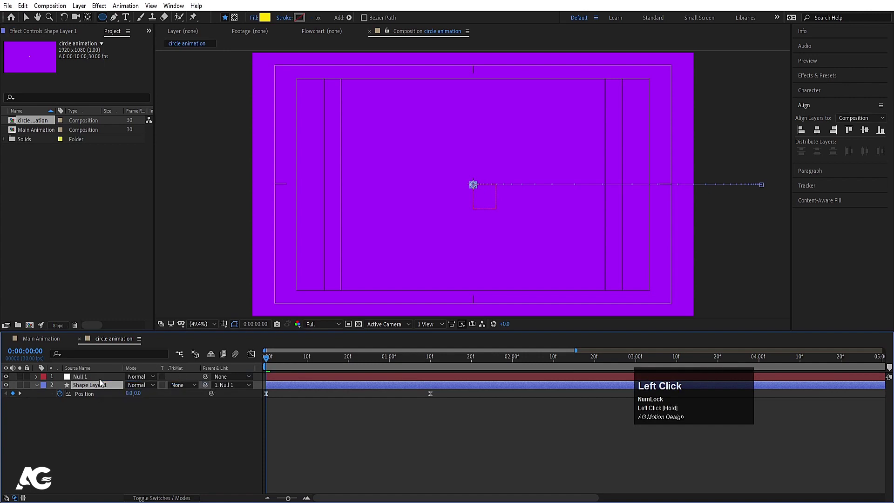
# Step: Keyframe the null's rotation from 0° at 0:00:00:00 to 180° at 0:00:01:10, and preview the result
pyautogui.click(99, 379)
pyautogui.press('r')
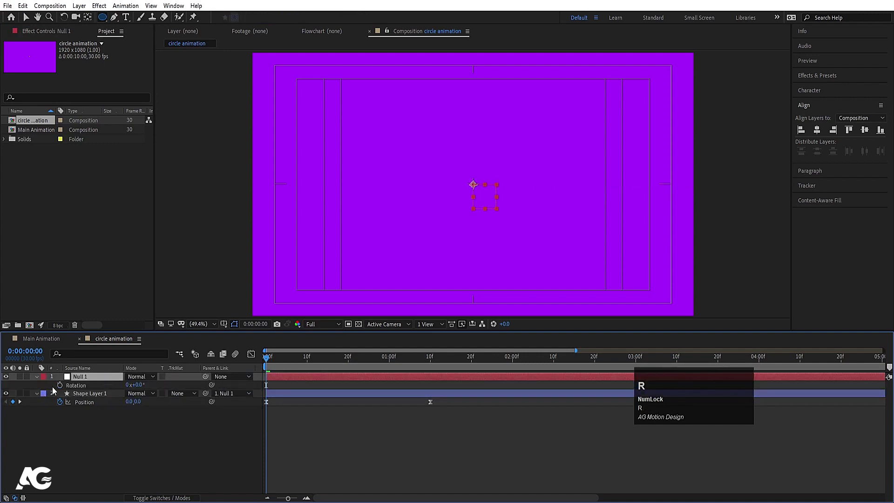
pyautogui.click(59, 386)
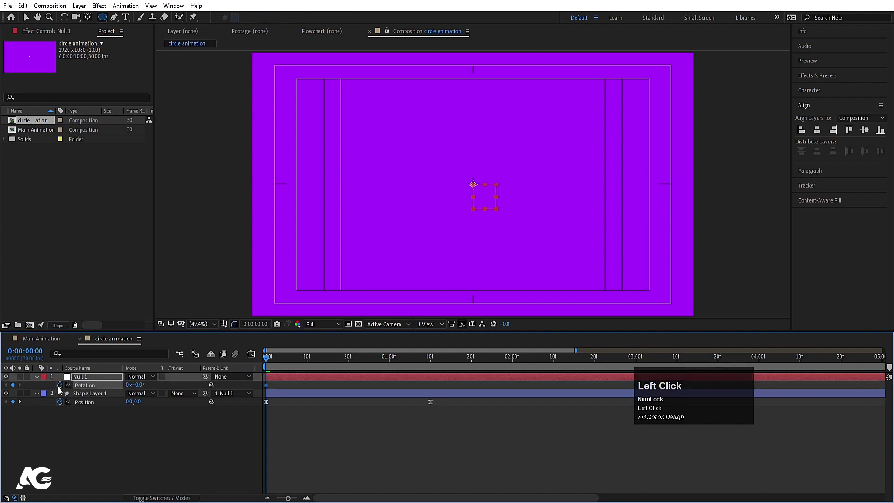
pyautogui.press('k')
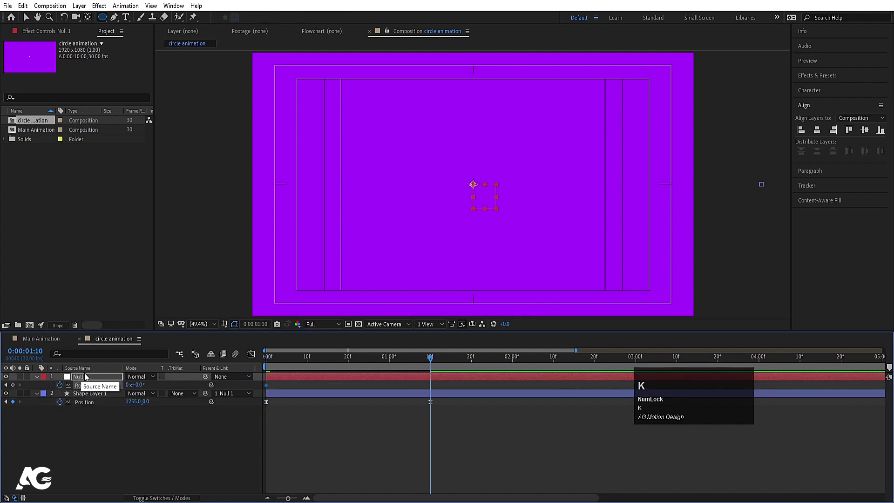
pyautogui.click(138, 385)
pyautogui.write('18')
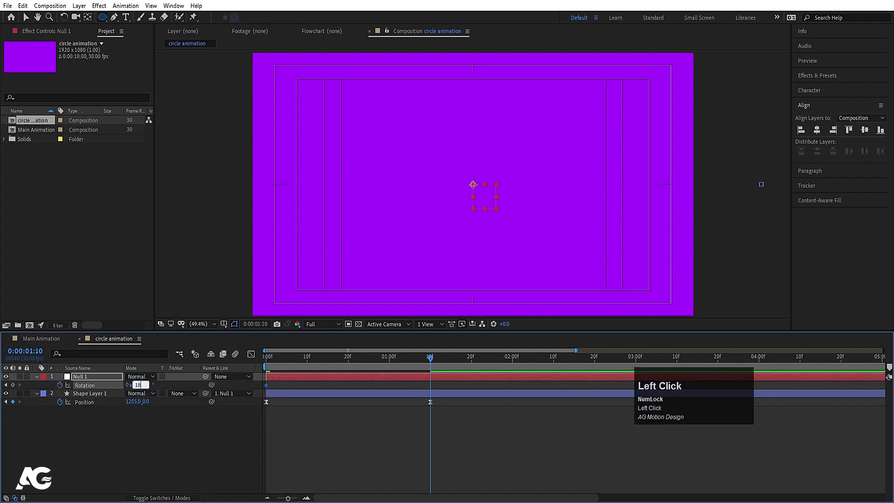
pyautogui.write('0')
pyautogui.press('Return')
pyautogui.click(316, 360)
pyautogui.press('space')
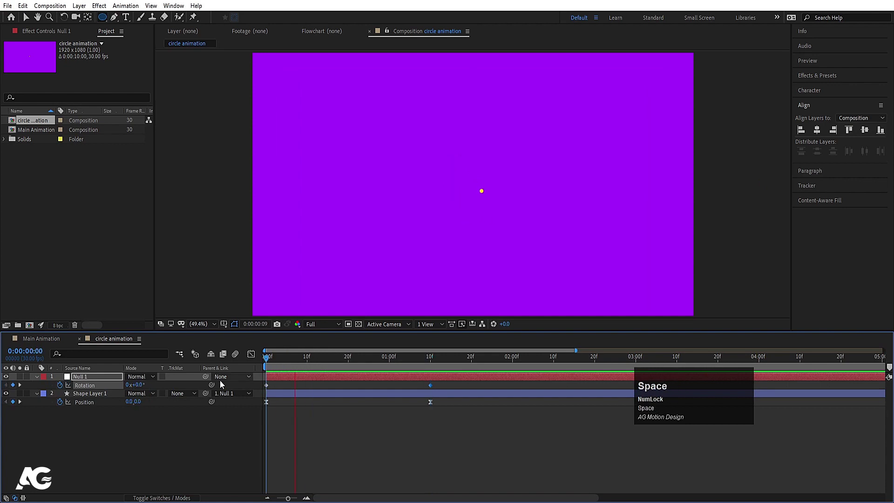
# Step: Move the ending rotation and position keyframes to 0:00:02:01 and preview the slower motion
pyautogui.moveTo(422, 360); pyautogui.dragTo(430, 363)
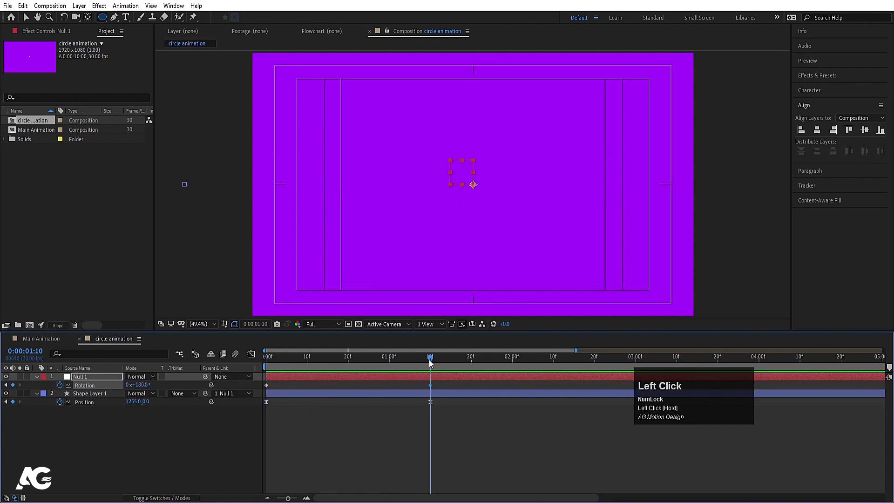
pyautogui.keyDown('ctrl'); pyautogui.click(424, 393); pyautogui.keyUp('ctrl')
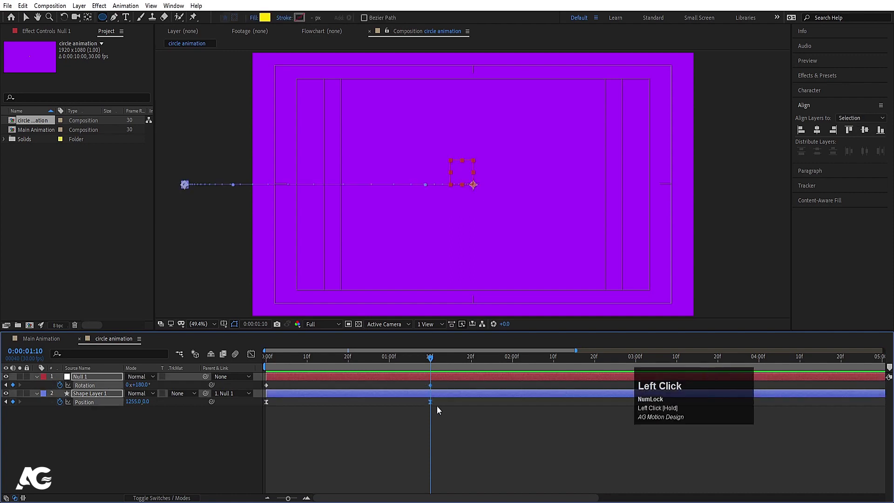
pyautogui.moveTo(432, 384); pyautogui.dragTo(516, 386)
pyautogui.press('space')
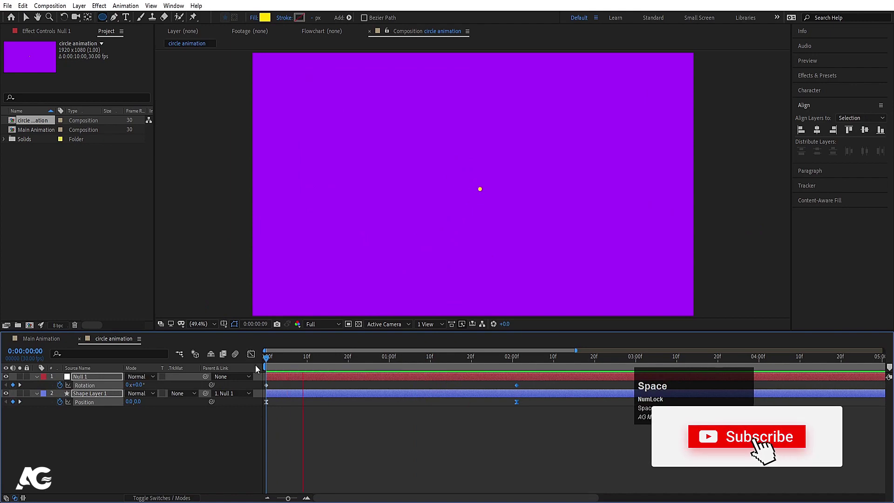
pyautogui.press('space')
# Step: Set the null's ending rotation keyframe at 0:00:02:01 to 360° and preview the animation
pyautogui.click(480, 419)
pyautogui.press('k')
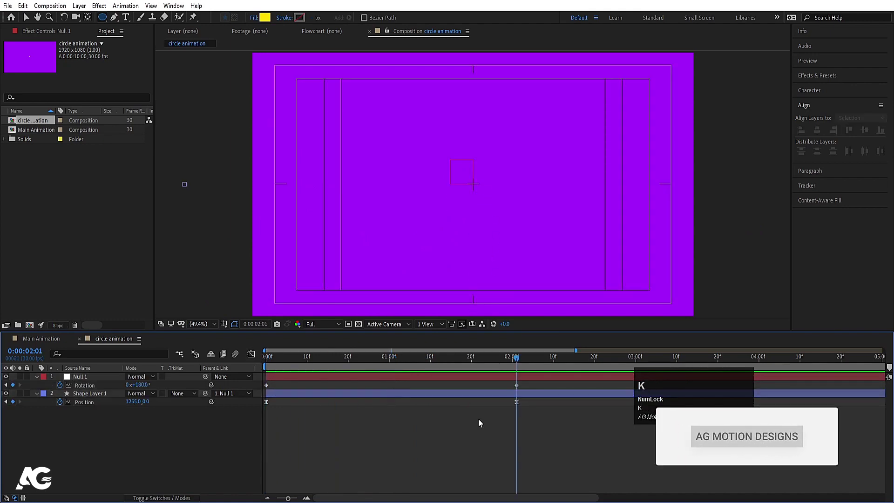
pyautogui.click(142, 385)
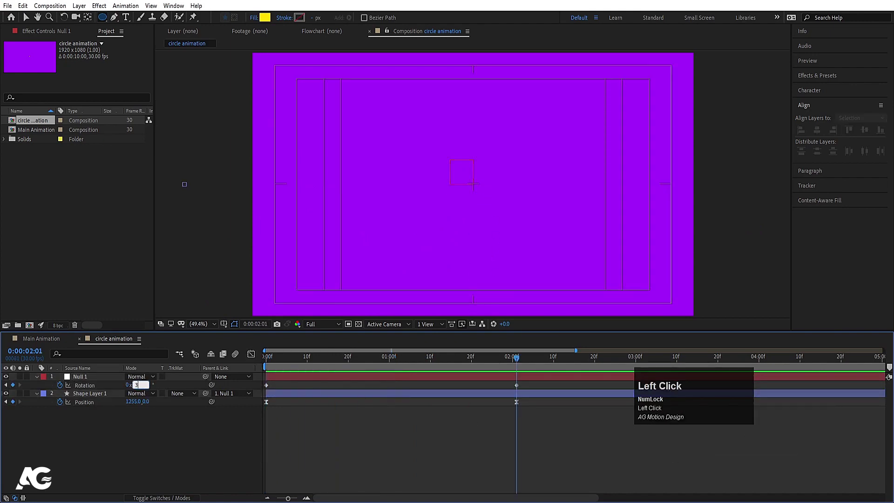
pyautogui.write('360')
pyautogui.press('Return')
pyautogui.click(267, 357)
pyautogui.press('space')
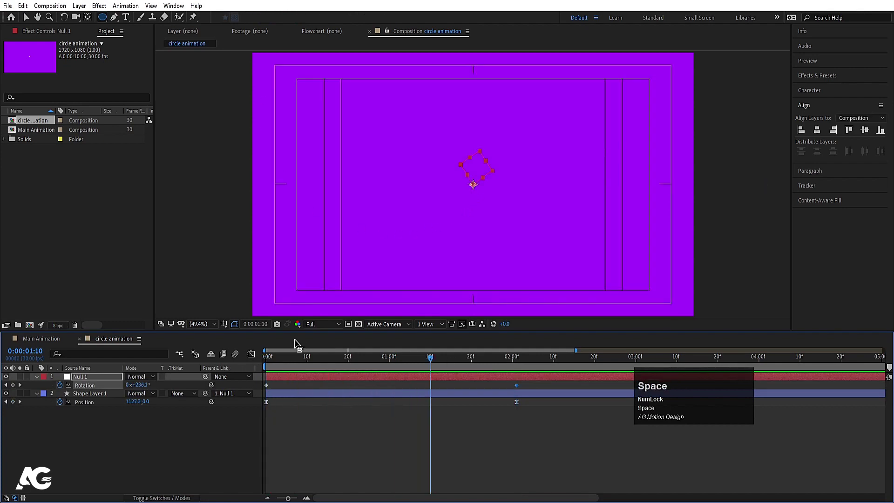
# Step: Set the null's ending rotation keyframe to 2 full revolutions and play the animation from the start
pyautogui.press('k')
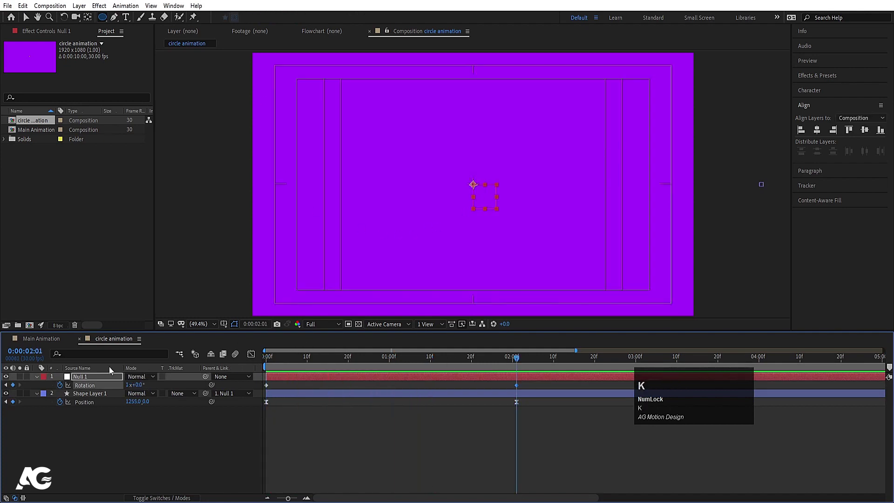
pyautogui.click(128, 384)
pyautogui.write('2')
pyautogui.press('Return')
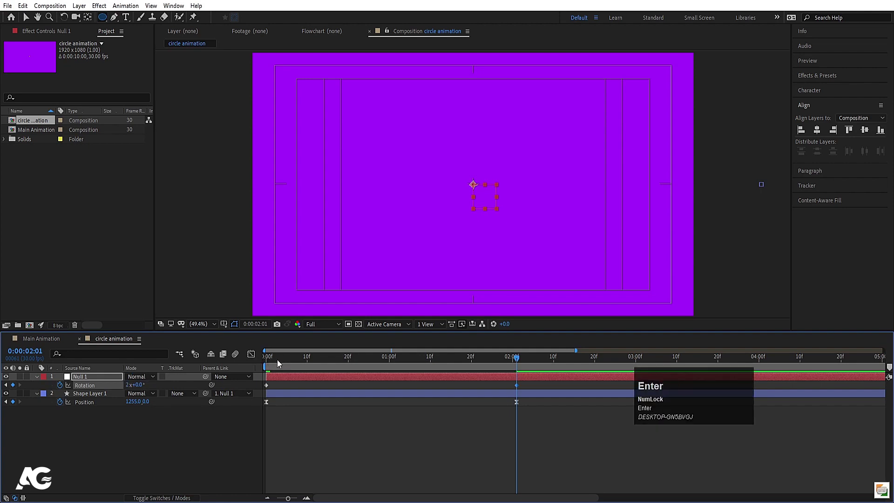
pyautogui.moveTo(277, 362); pyautogui.dragTo(223, 362)
pyautogui.press('space')
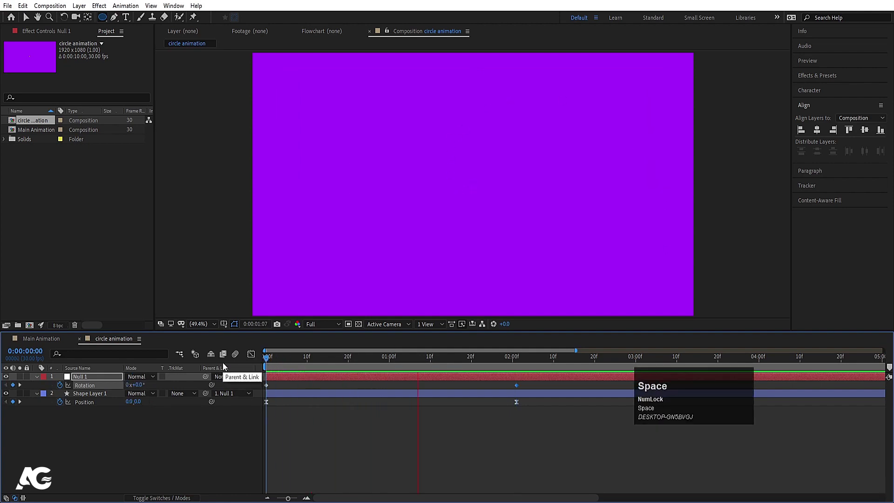
pyautogui.click(343, 357)
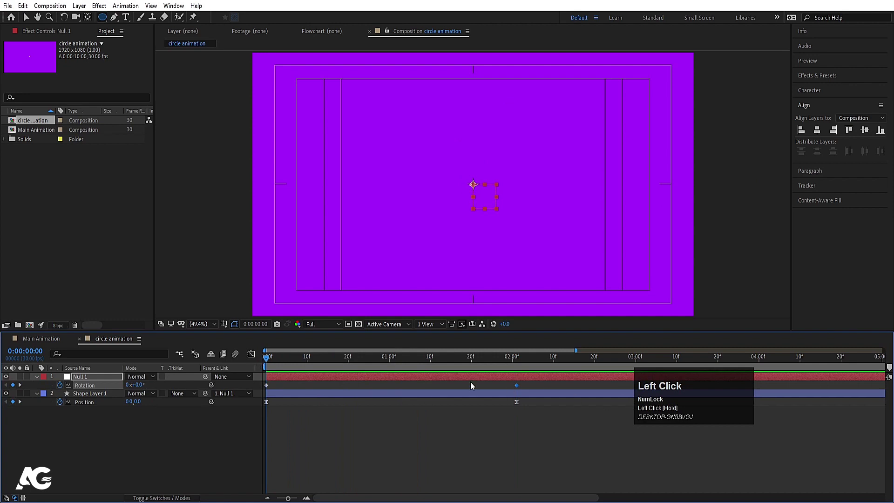
# Step: Move the ending rotation and position keyframes together to 0:00:04:00
pyautogui.press('-')
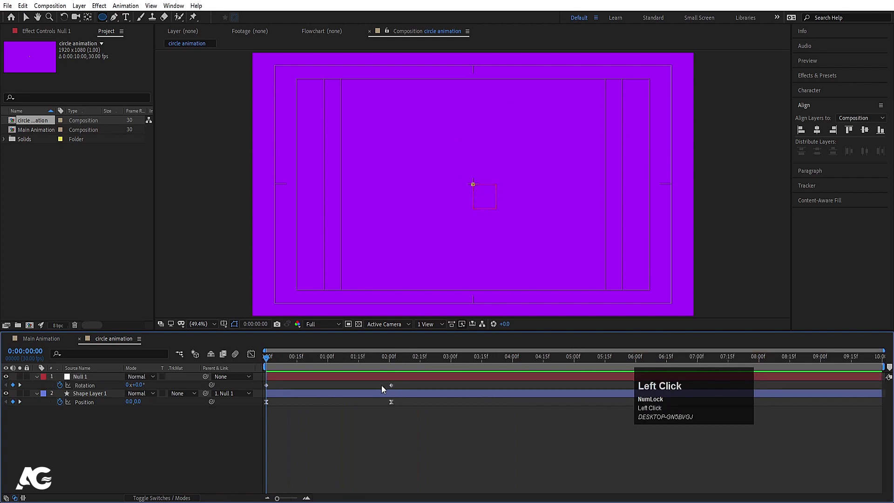
pyautogui.click(394, 392)
pyautogui.moveTo(392, 385); pyautogui.dragTo(512, 385)
# Step: Play back the circle's slowed spiral motion, restarting the preview from the first frame
pyautogui.press('space')
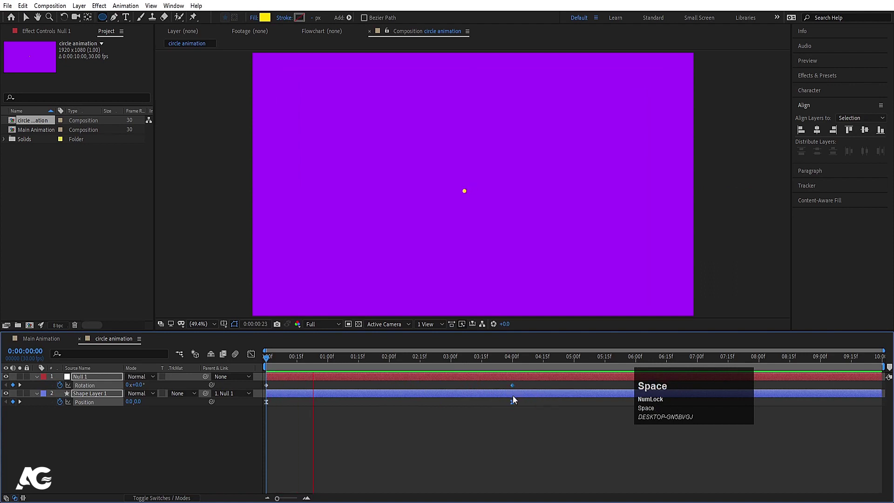
pyautogui.press('space')
pyautogui.press('space')
pyautogui.press('space')
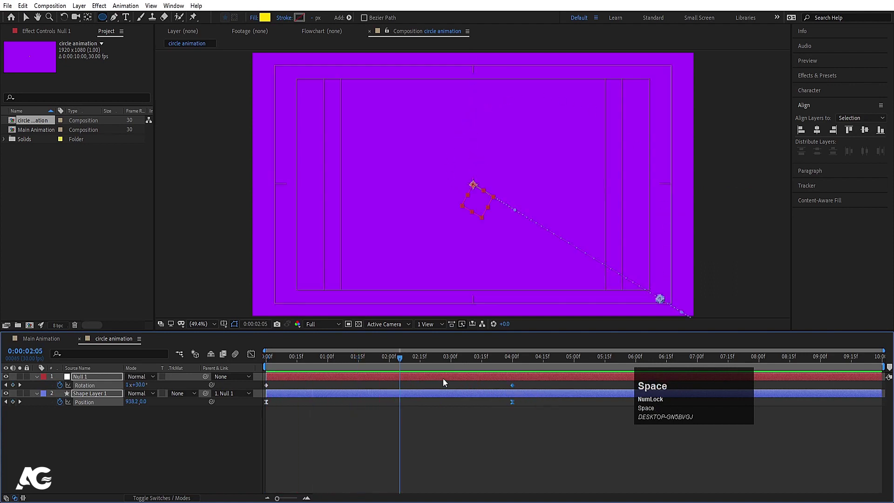
pyautogui.press('space')
pyautogui.press('space')
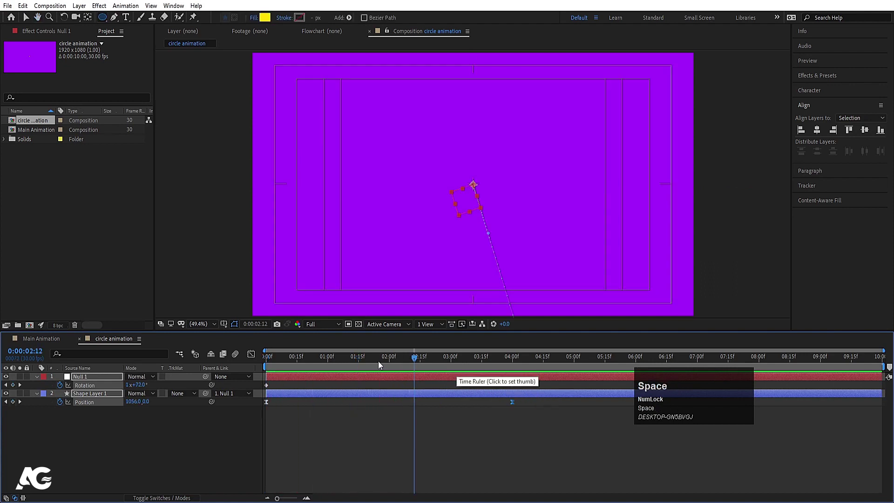
pyautogui.moveTo(378, 360); pyautogui.dragTo(217, 368)
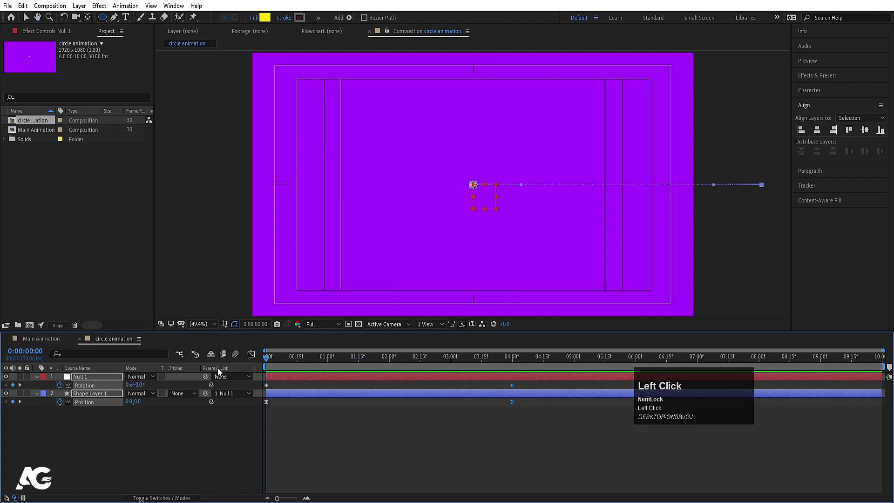
pyautogui.press('space')
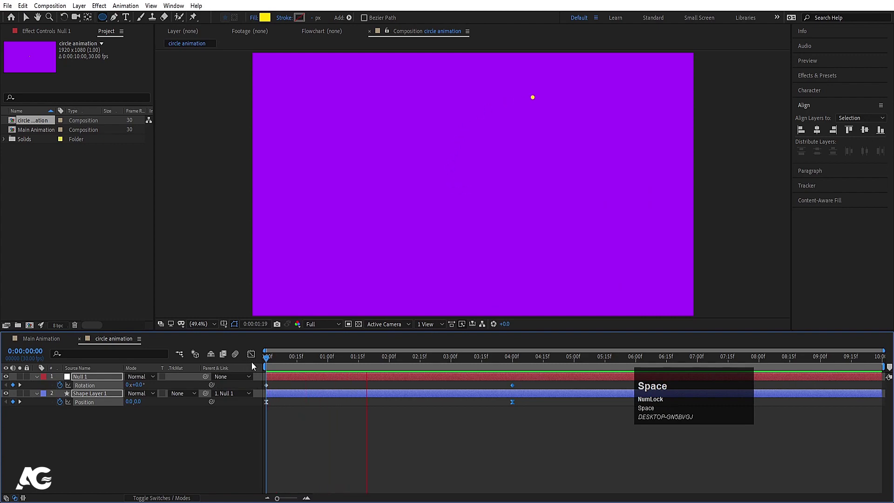
# Step: Apply Easy Ease to both position keyframes of the circle's shape layer
pyautogui.press('space')
pyautogui.click(278, 356)
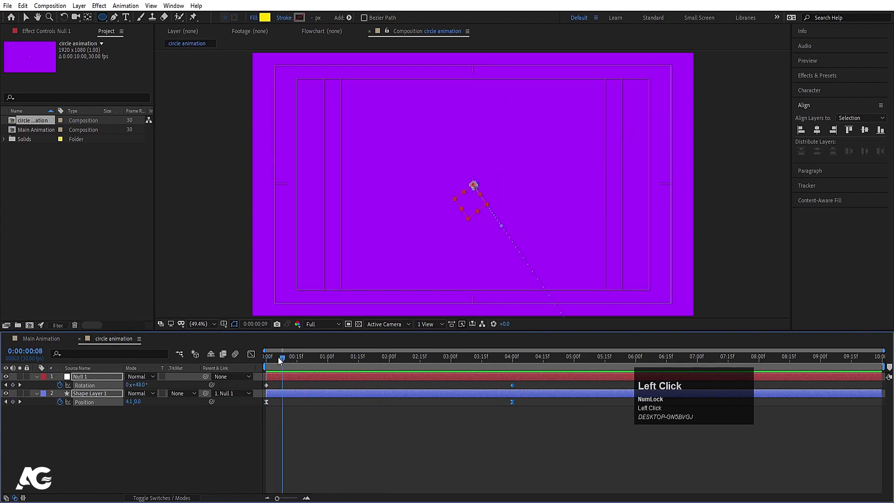
pyautogui.click(574, 429)
pyautogui.click(105, 403)
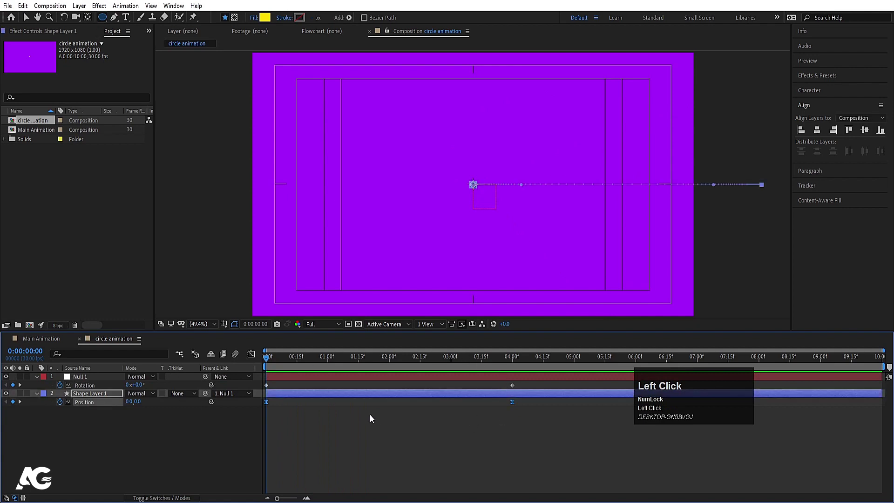
pyautogui.click(84, 401)
pyautogui.press('F9')
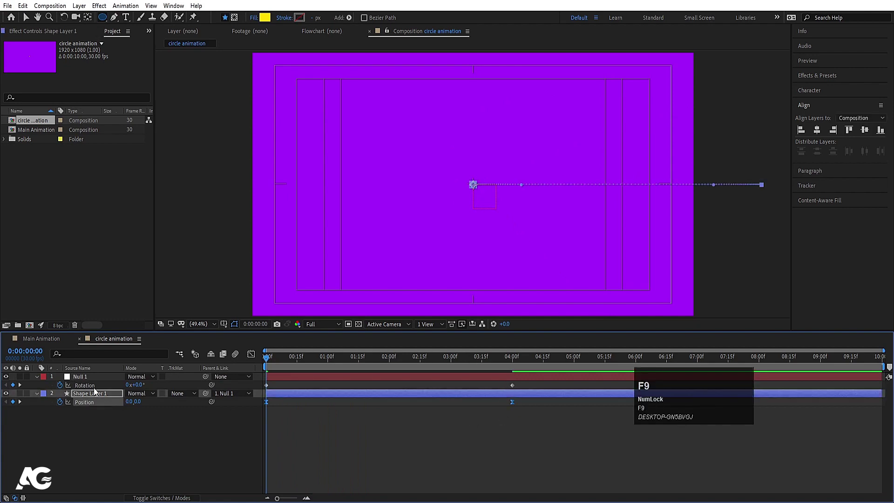
# Step: Reshape the circle's position speed curve to peak early and slow down gradually, and preview the motion
pyautogui.click(251, 354)
pyautogui.moveTo(548, 410); pyautogui.dragTo(419, 471)
pyautogui.press('space')
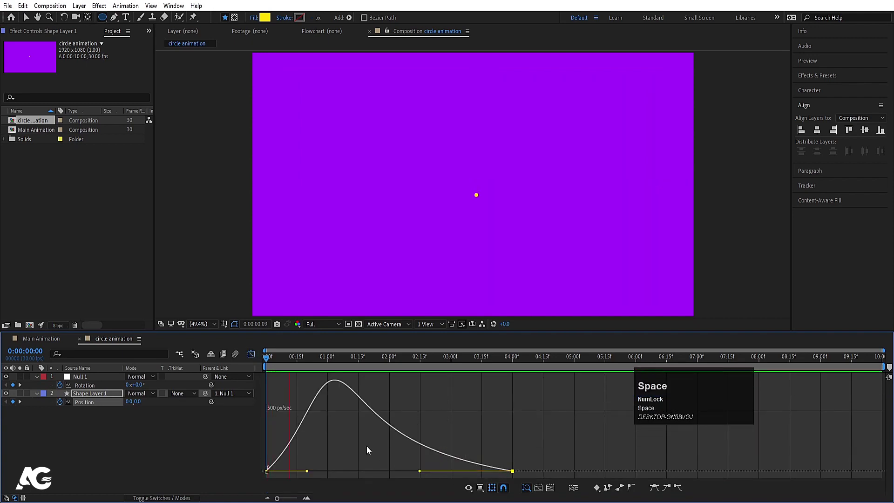
pyautogui.press('space')
pyautogui.click(251, 354)
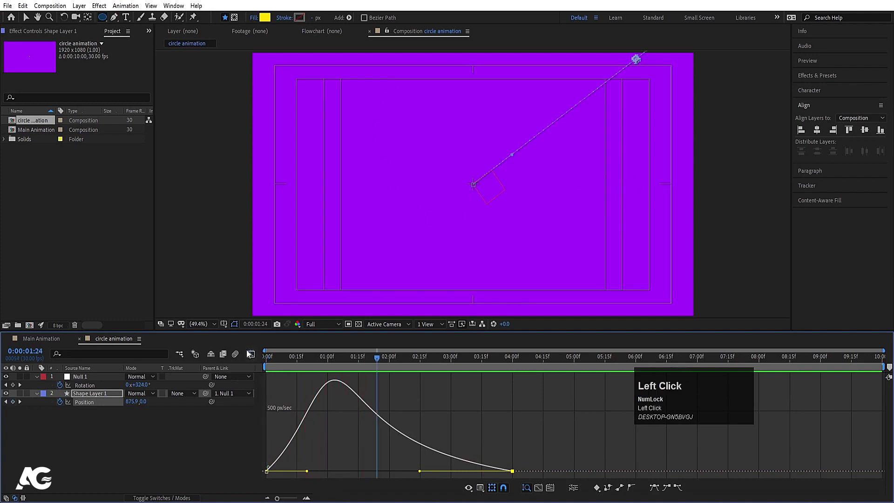
# Step: Pre-compose the null and the circle's shape layer into a new composition named 1, moving all attributes
pyautogui.click(86, 424)
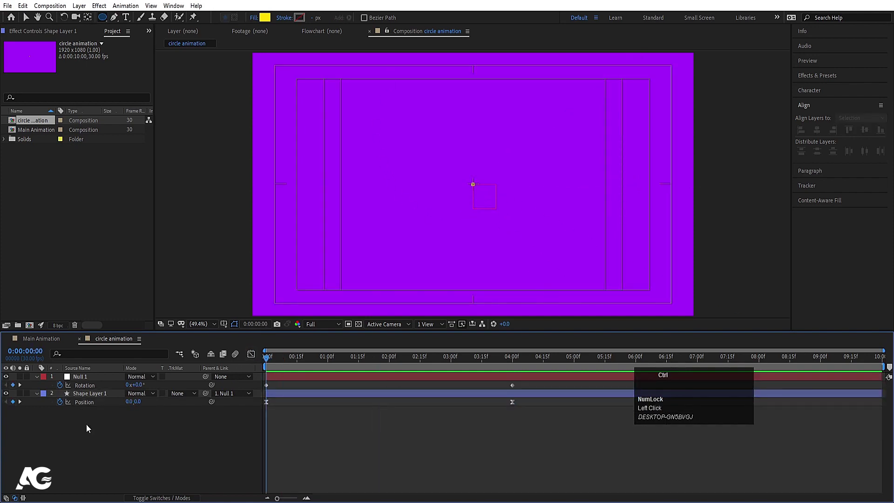
pyautogui.hotkey('ctrl', 'a')
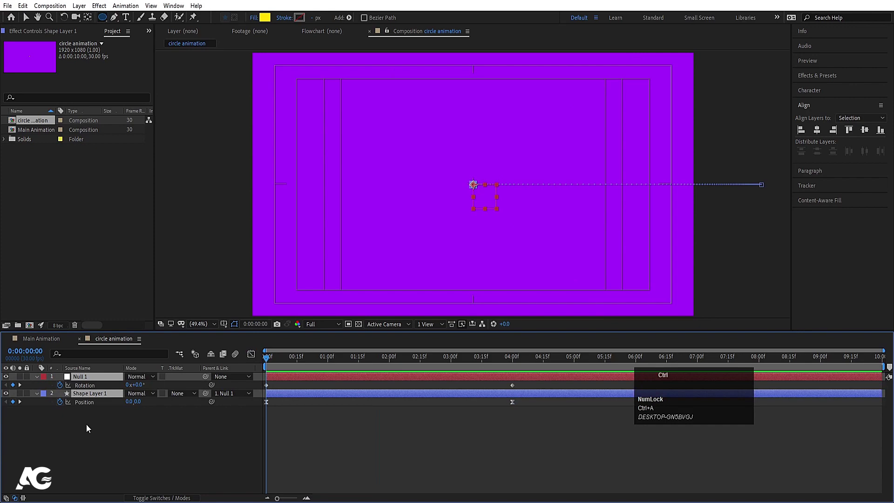
pyautogui.hotkey('ctrl', 'shift', 'c')
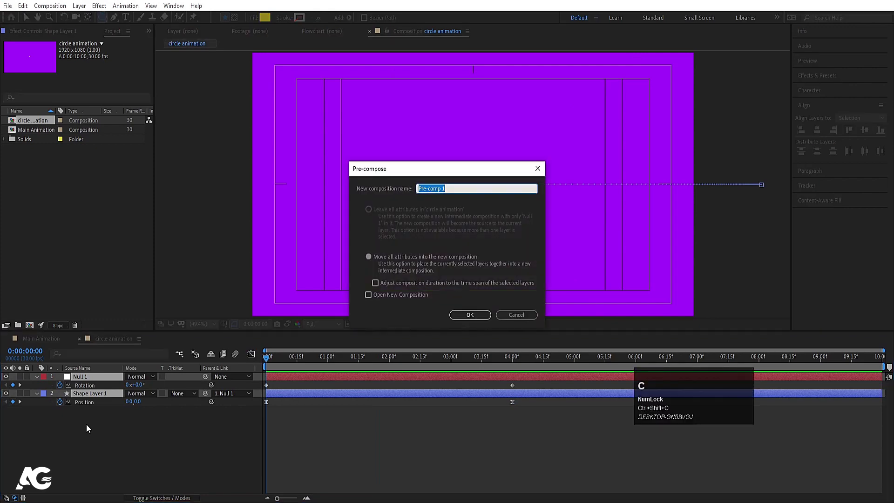
pyautogui.write('!1')
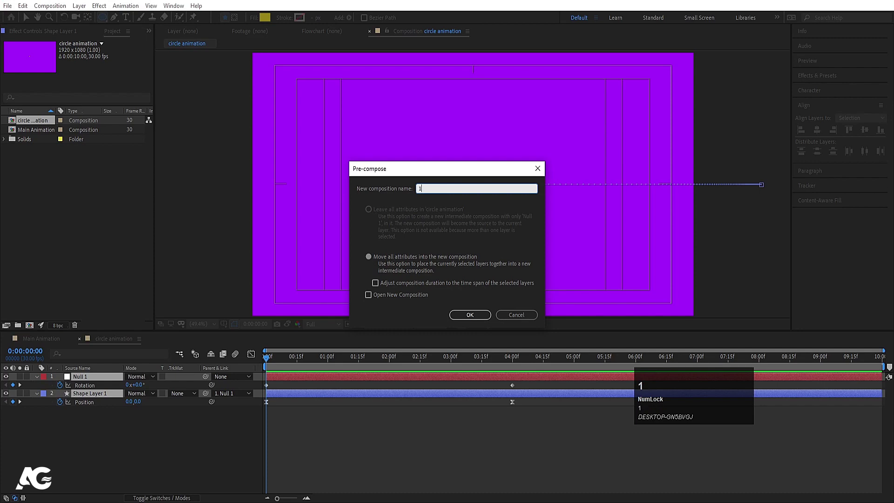
pyautogui.press('Return')
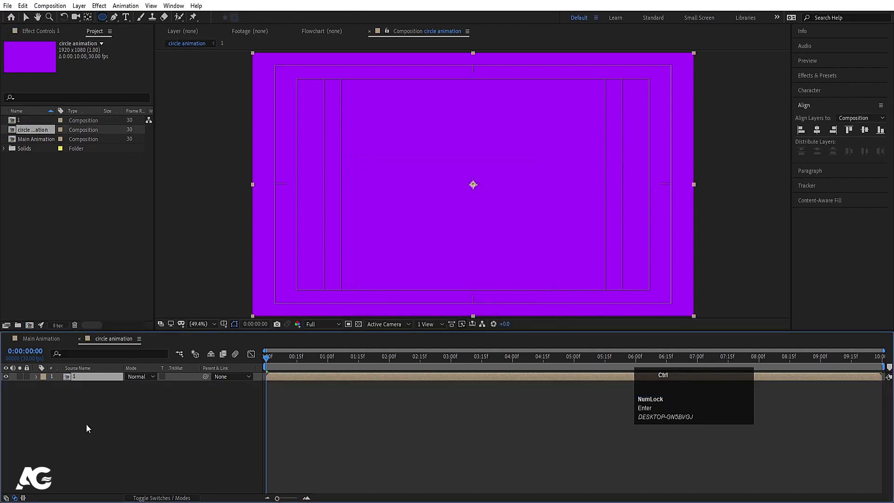
# Step: Add the rotation expression [rotation[0]+20*index] to the pre-composed layer and preview the result
pyautogui.press('r')
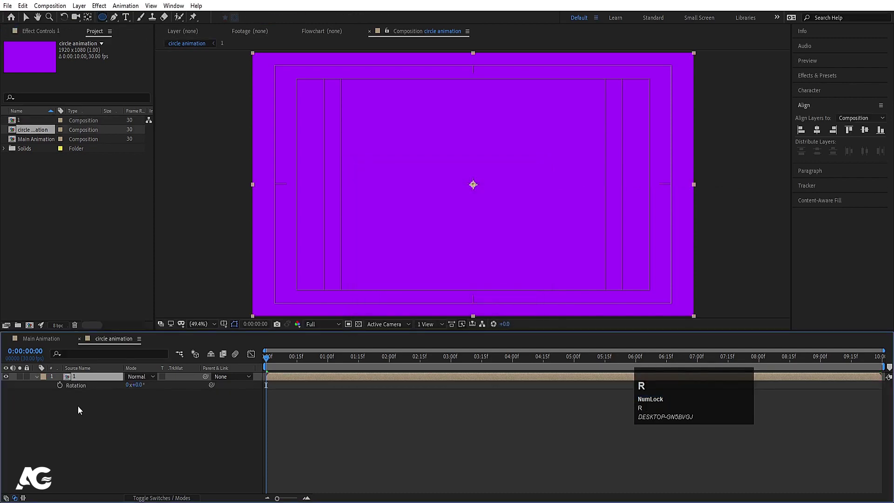
pyautogui.keyDown('alt'); pyautogui.click(60, 385); pyautogui.keyUp('alt')
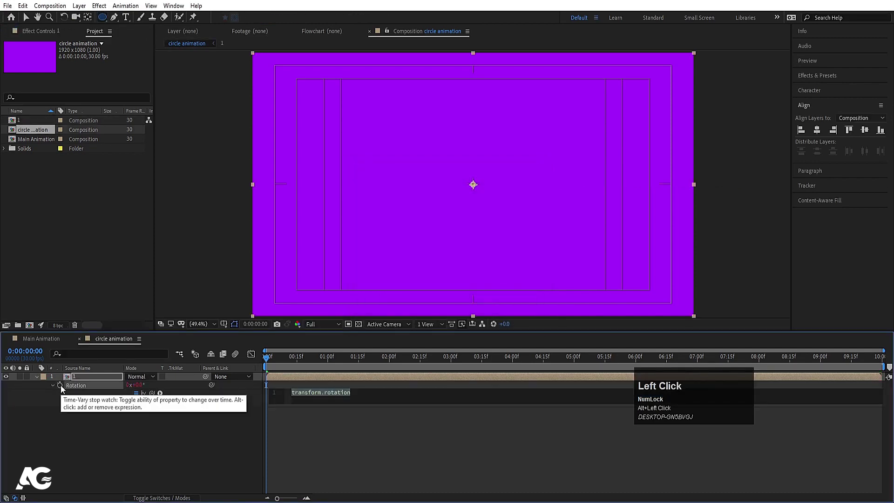
pyautogui.write('[')
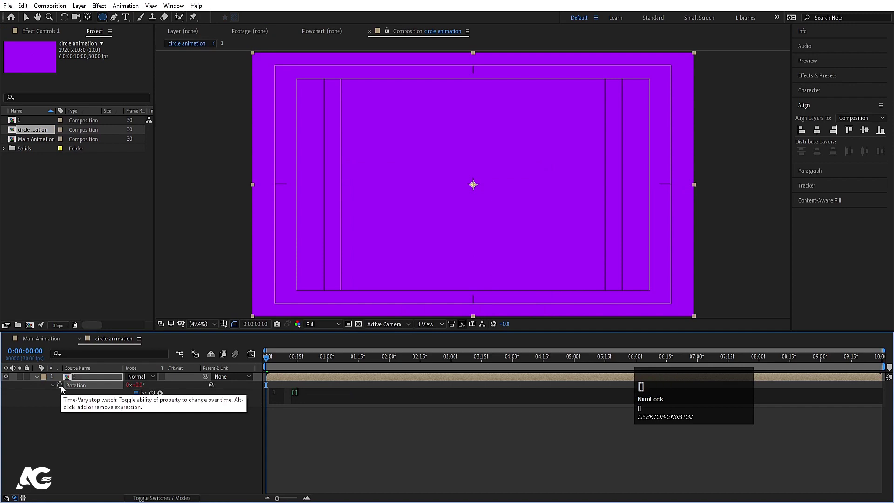
pyautogui.write('ro')
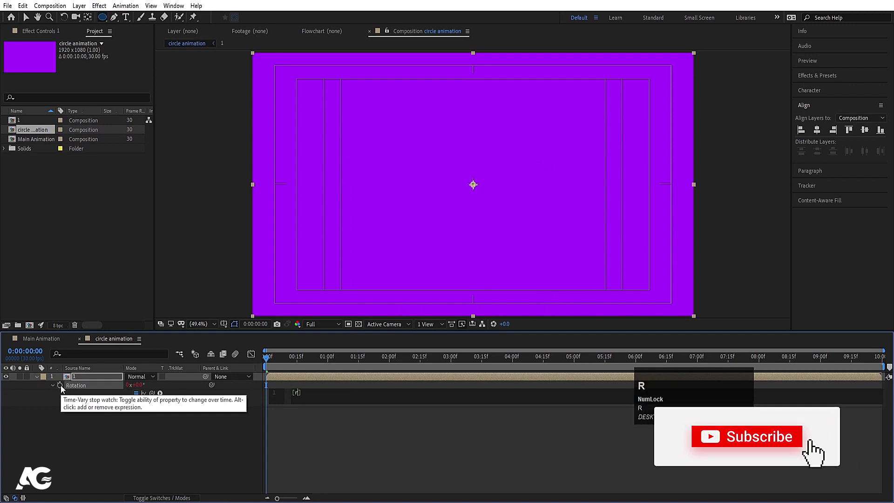
pyautogui.press('Return')
pyautogui.write('[')
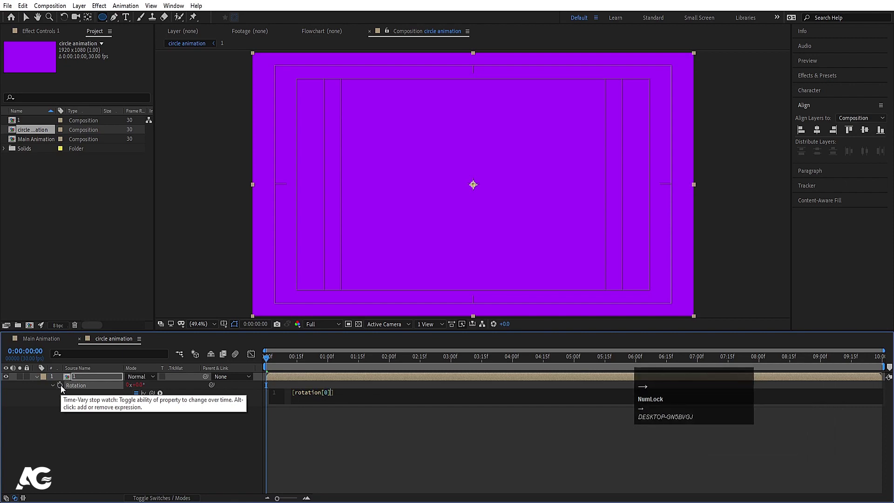
pyautogui.write('0+')
pyautogui.write('1')
pyautogui.write('0*t')
pyautogui.write('nd')
pyautogui.press('Return')
pyautogui.click(69, 440)
pyautogui.press('space')
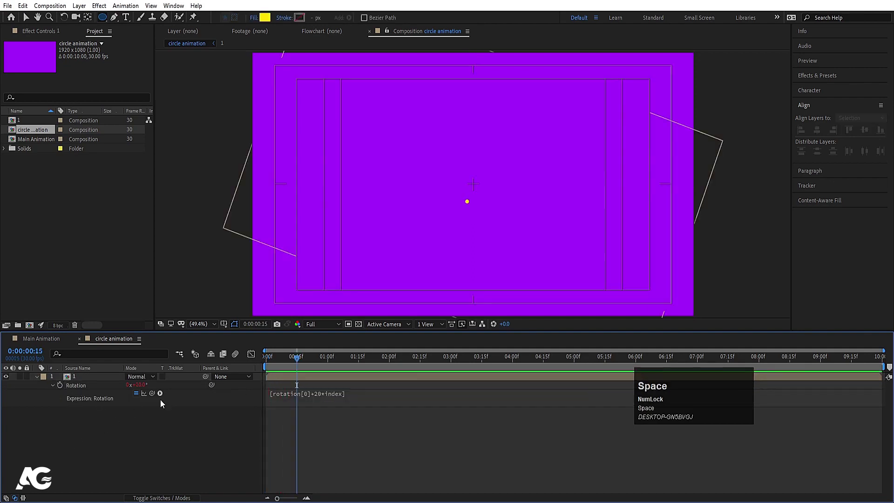
# Step: Duplicate the pre-composed layer 1 repeatedly until 18 copies form a full ring of circles
pyautogui.click(95, 378)
pyautogui.hotkey('ctrl', 'd')
pyautogui.hotkey('ctrl', 'd')
pyautogui.hotkey('ctrl', 'd')
pyautogui.hotkey('ctrl', 'd')
pyautogui.hotkey('ctrl', 'd')
pyautogui.hotkey('ctrl', 'd')
pyautogui.hotkey('ctrl', 'd')
pyautogui.hotkey('ctrl', 'd')
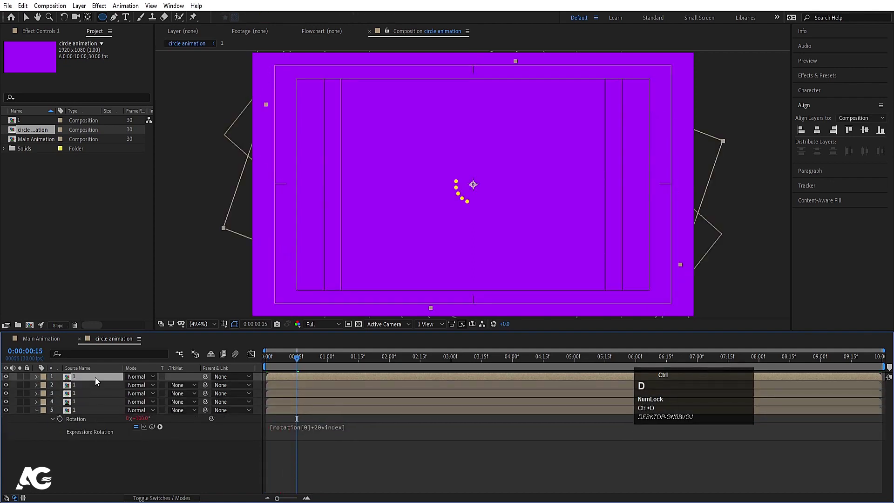
pyautogui.hotkey('ctrl', 'd')
pyautogui.hotkey('ctrl', 'd')
pyautogui.hotkey('ctrl', 'd')
pyautogui.hotkey('ctrl', 'd')
pyautogui.hotkey('ctrl', 'd')
pyautogui.hotkey('ctrl', 'd')
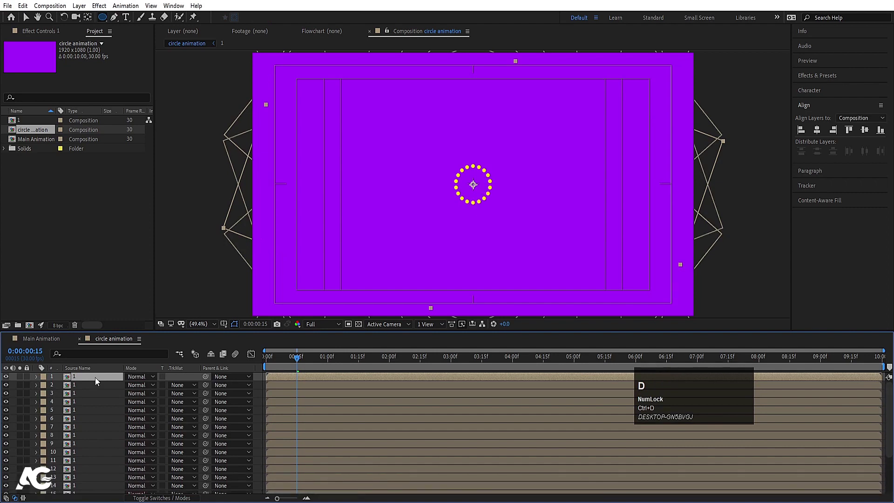
# Step: Play back the expanding ring of circles from the first frame
pyautogui.press('space')
pyautogui.click(266, 369)
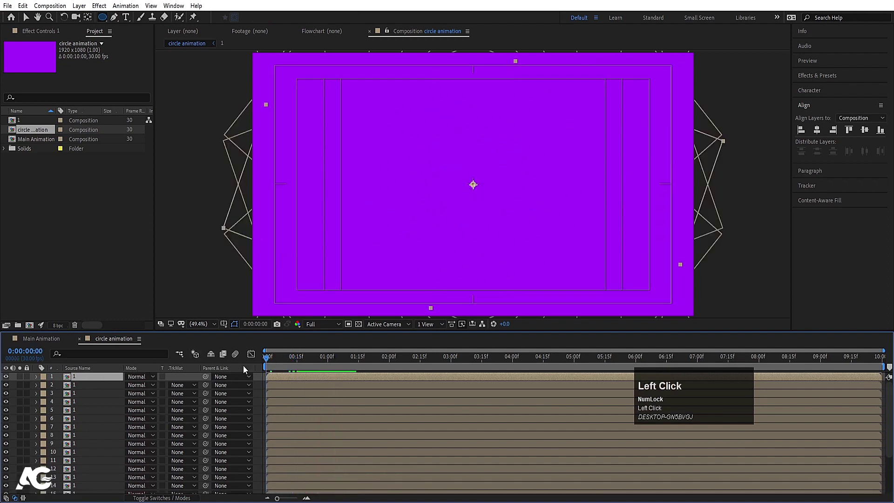
pyautogui.press('space')
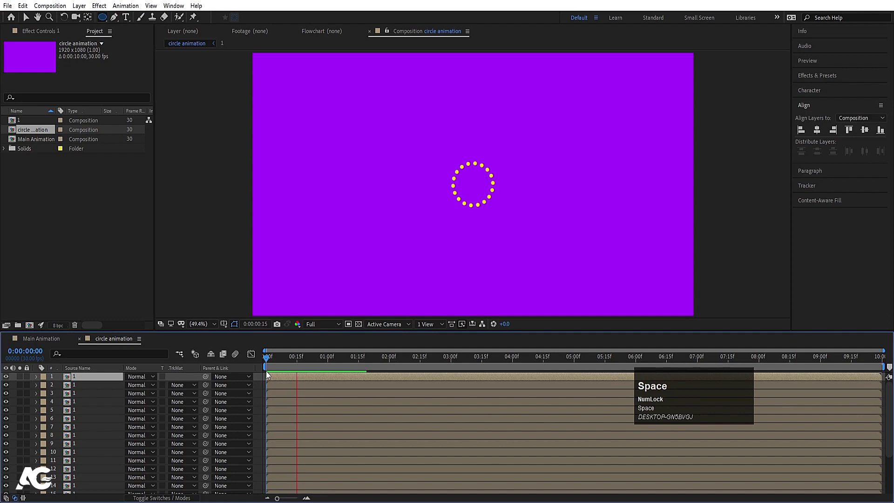
pyautogui.click(297, 370)
pyautogui.moveTo(216, 368); pyautogui.dragTo(96, 393)
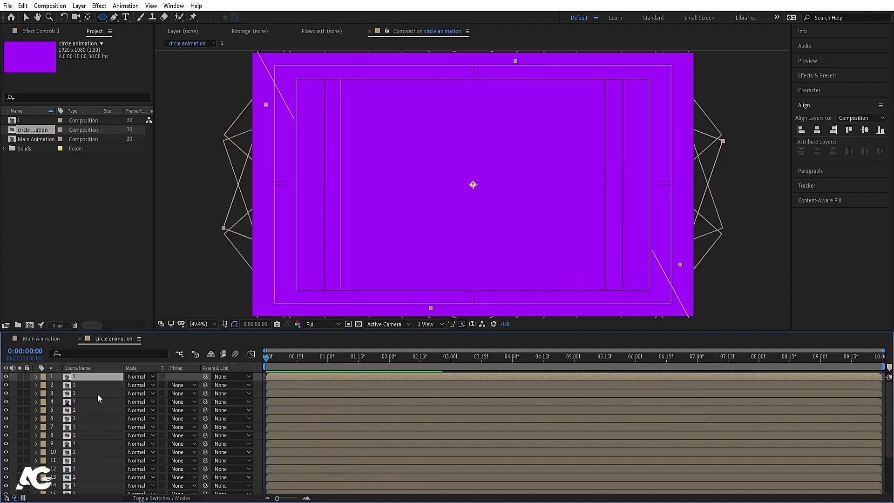
# Step: Stagger the start times of the duplicated layers irregularly by about 1 to 12 frames and preview the animation
pyautogui.press('pagedown')
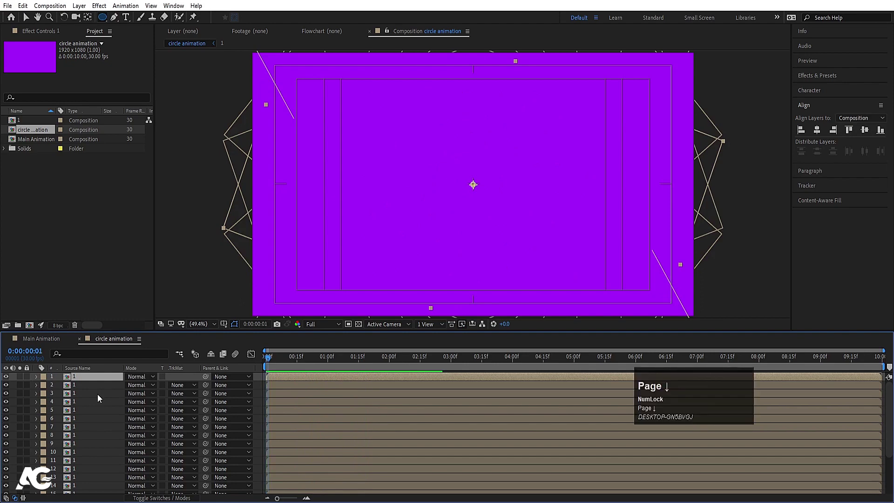
pyautogui.press('=')
pyautogui.press('=')
pyautogui.moveTo(266, 358); pyautogui.dragTo(255, 362)
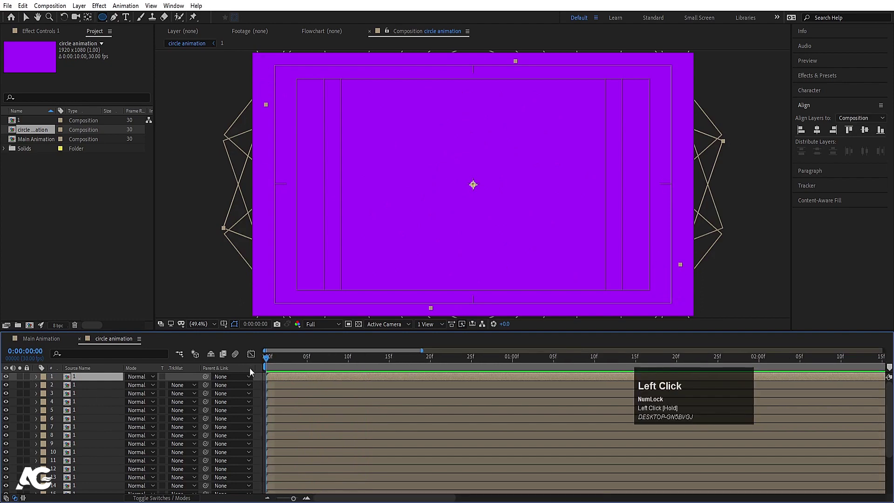
pyautogui.scroll(-4, 249, 372)
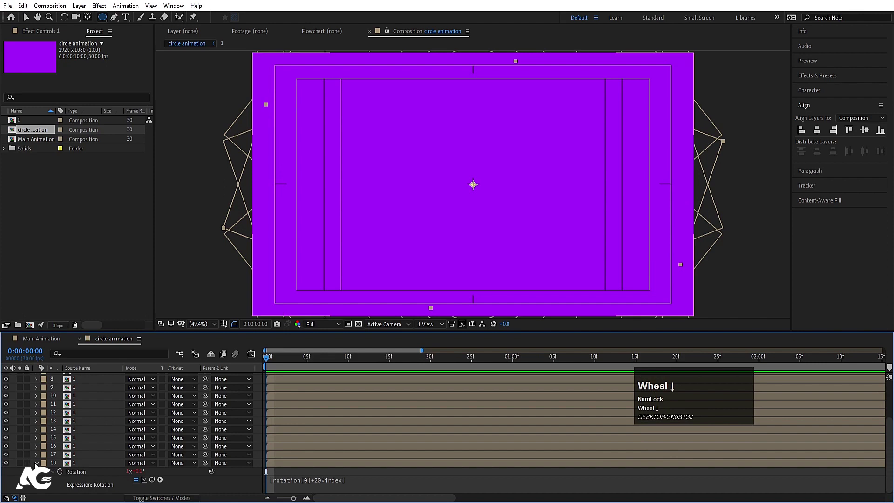
pyautogui.click(36, 464)
pyautogui.scroll(-1, 274, 466)
pyautogui.click(283, 479)
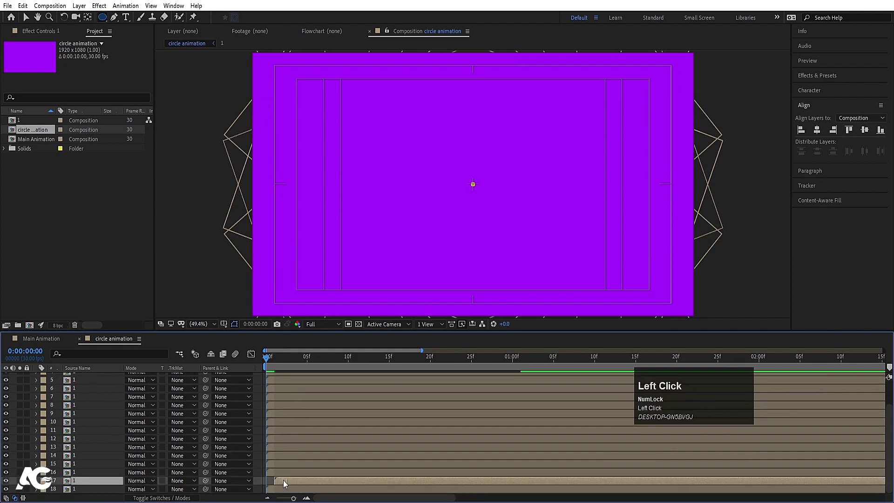
pyautogui.moveTo(278, 471); pyautogui.dragTo(299, 462)
pyautogui.click(281, 467)
pyautogui.moveTo(269, 455); pyautogui.dragTo(400, 395)
pyautogui.scroll(3, 352, 403)
pyautogui.moveTo(364, 421); pyautogui.dragTo(401, 415)
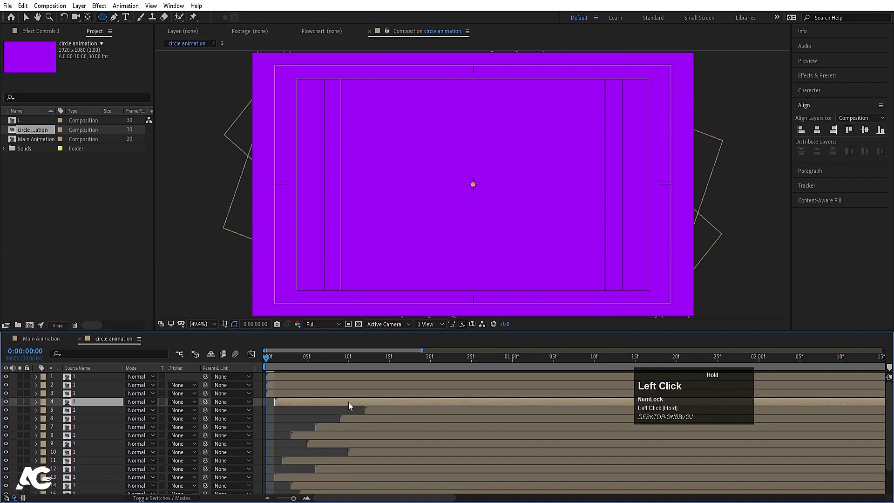
pyautogui.moveTo(324, 394); pyautogui.dragTo(401, 379)
pyautogui.press('space')
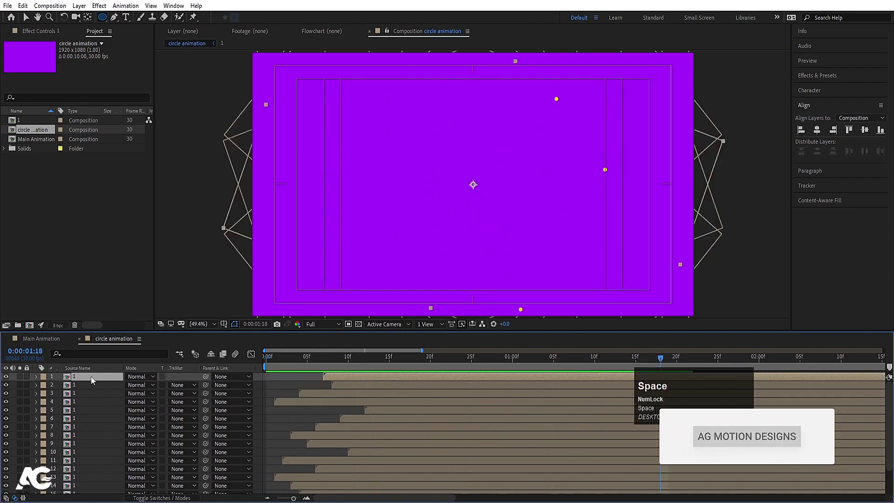
# Step: Open composition 1 and enable motion blur for its circle shape layer
pyautogui.doubleClick(91, 376)
pyautogui.click(182, 406)
pyautogui.press('F4')
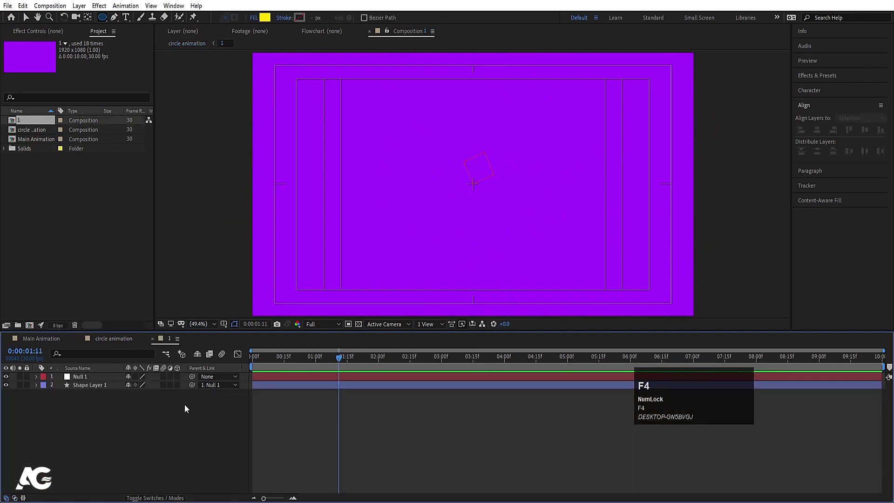
pyautogui.click(164, 384)
# Step: Return to the circle animation composition and play back the staggered circles from the start
pyautogui.click(116, 339)
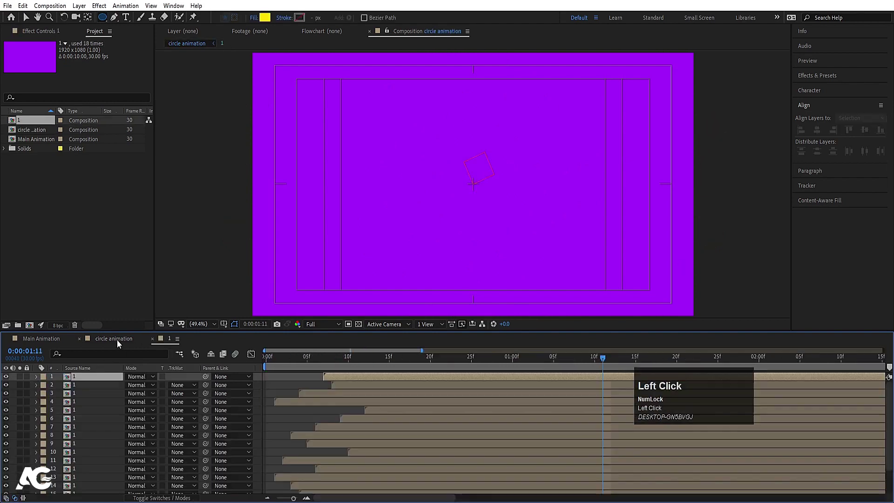
pyautogui.moveTo(314, 364); pyautogui.dragTo(247, 364)
pyautogui.press('space')
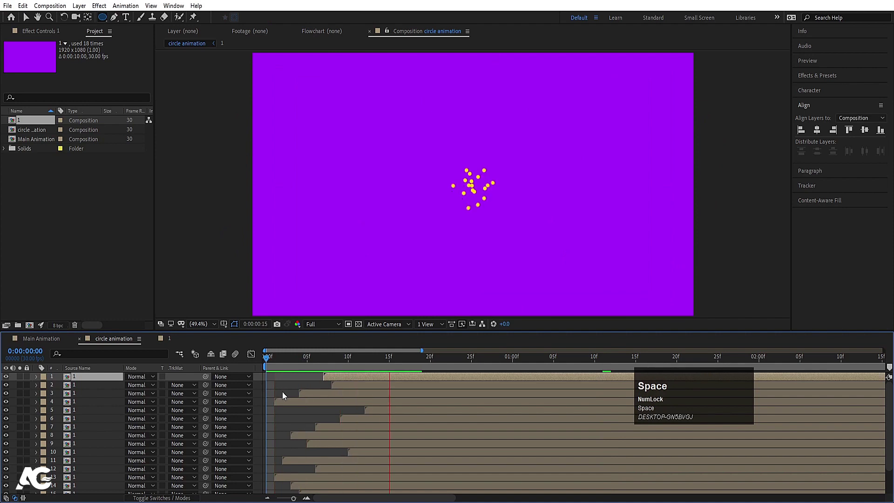
pyautogui.press('space')
pyautogui.click(284, 367)
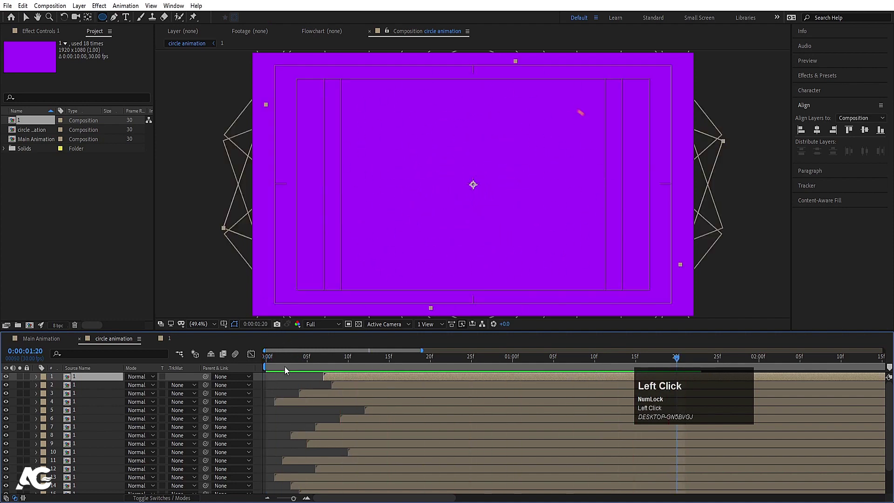
# Step: Change the circle's fill colour in composition 1 to white (FFFFFF) and preview it from the first frame
pyautogui.click(169, 338)
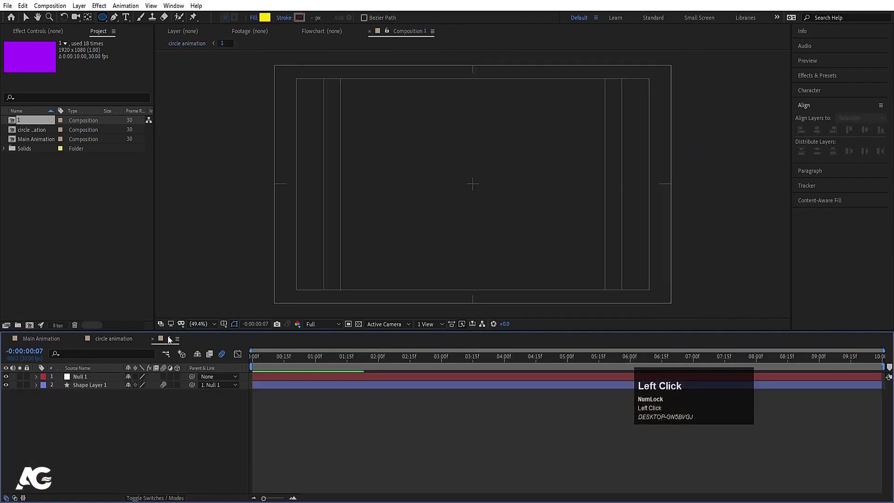
pyautogui.click(104, 387)
pyautogui.press('Home')
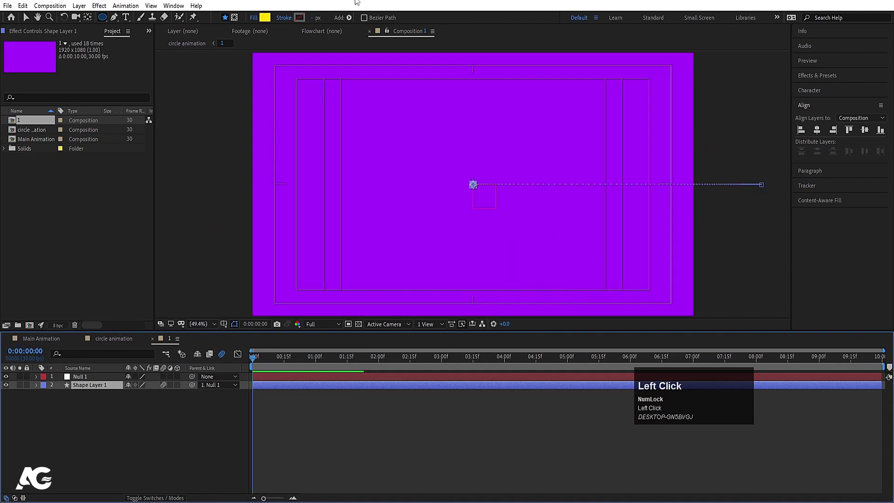
pyautogui.click(265, 17)
pyautogui.click(283, 164)
pyautogui.press('Return')
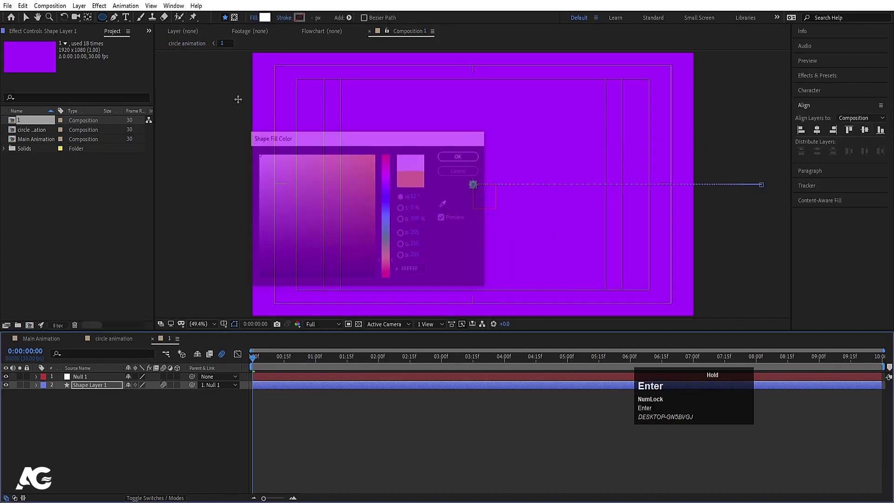
pyautogui.press('space')
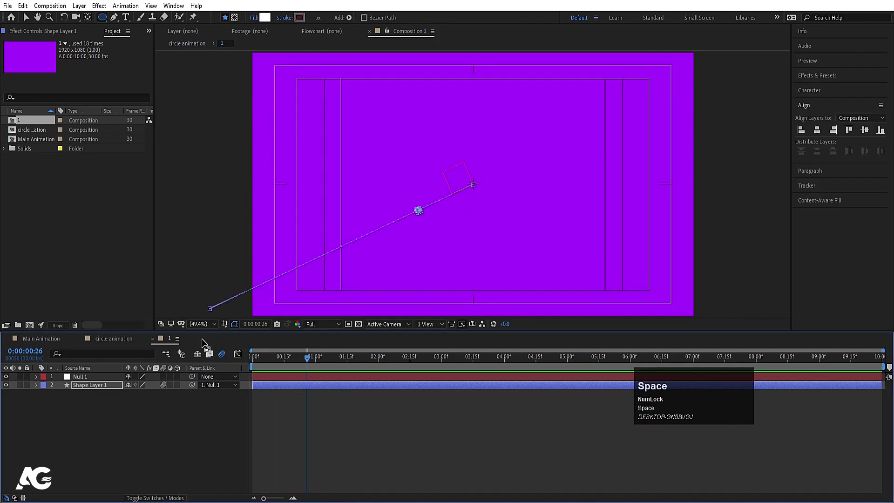
# Step: Play back the circle animation composition from the start to check the white circles
pyautogui.click(130, 337)
pyautogui.press('space')
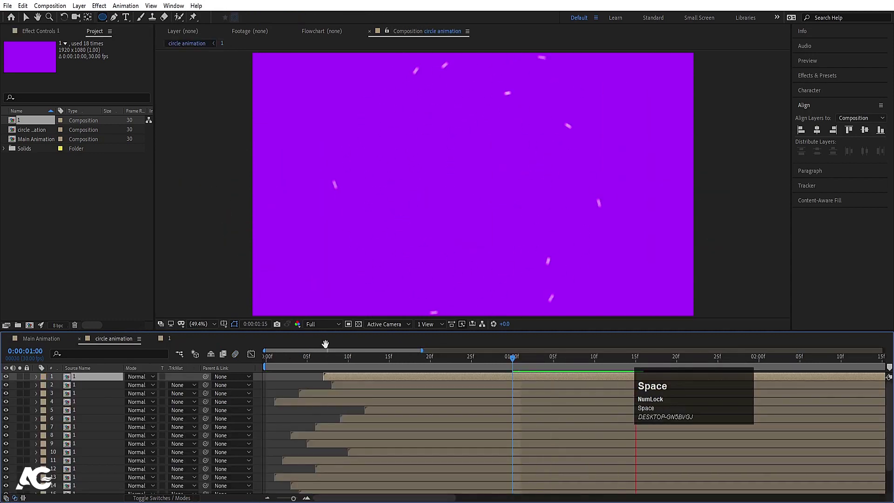
pyautogui.moveTo(316, 365); pyautogui.dragTo(244, 362)
pyautogui.press('space')
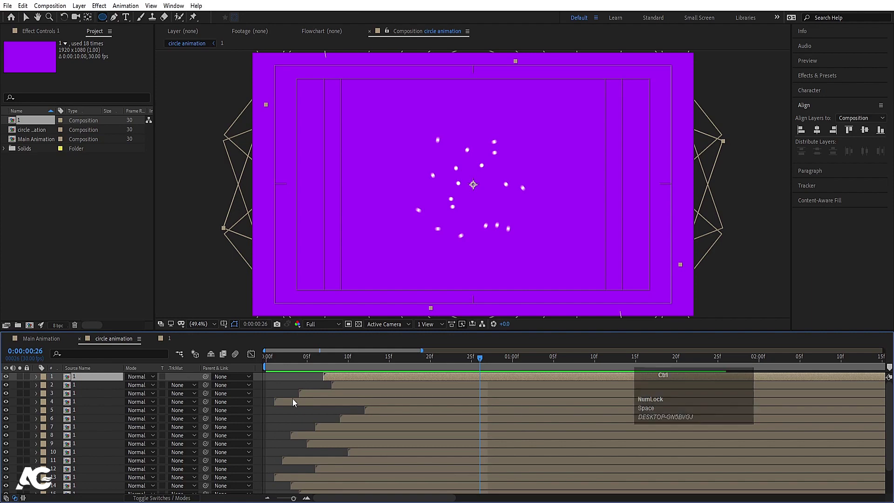
# Step: Pre-compose all the circle layers into a new composition named "\"
pyautogui.hotkey('ctrl', 'a')
pyautogui.hotkey('ctrl', 'shift', 'c')
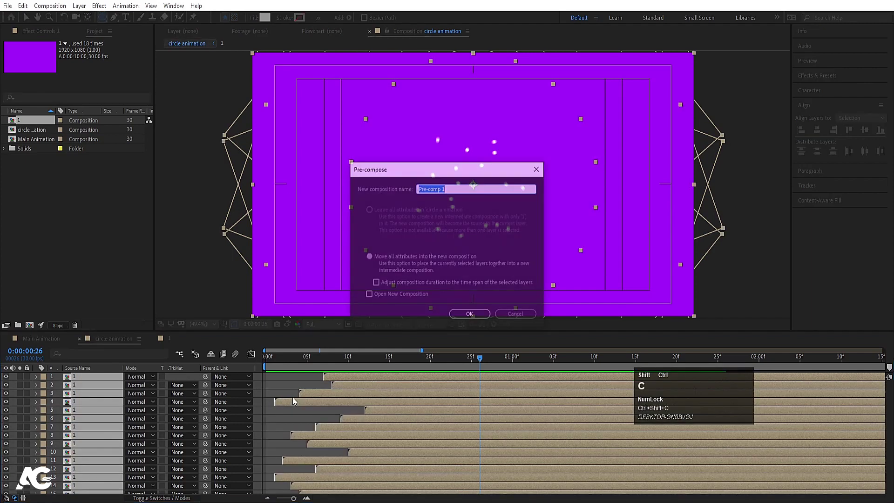
pyautogui.write('\\')
pyautogui.press('Return')
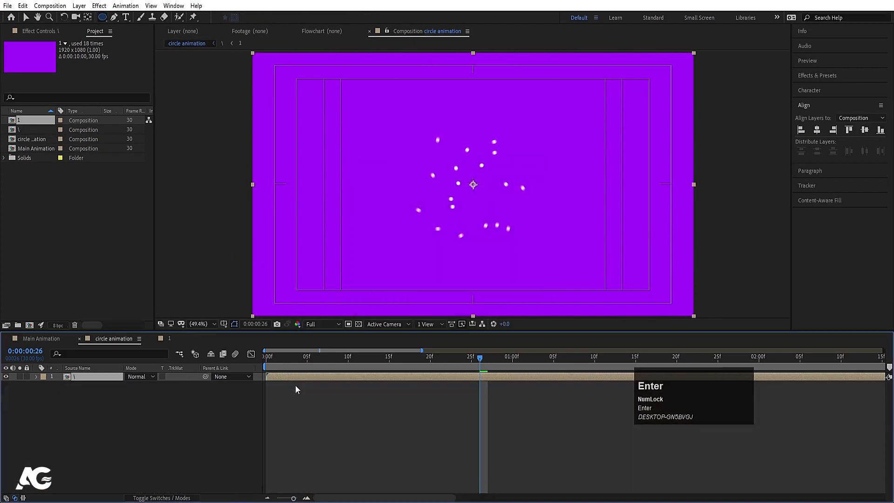
# Step: Duplicate the pre-composed circles layer and delay the upper copy by 3 frames
pyautogui.hotkey('ctrl', 'd')
pyautogui.click(291, 375)
pyautogui.moveTo(292, 375); pyautogui.dragTo(311, 375)
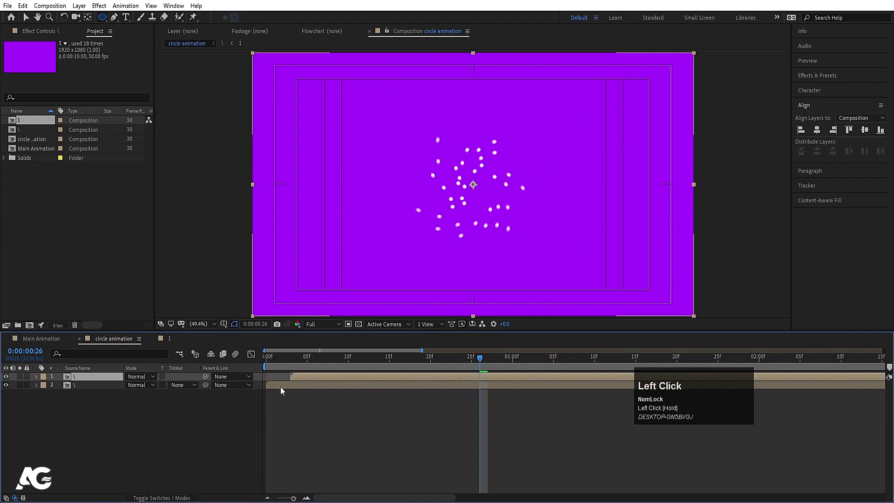
# Step: Set the scale of the upper circles layer to 110%
pyautogui.press('s')
pyautogui.click(133, 385)
pyautogui.click(140, 384)
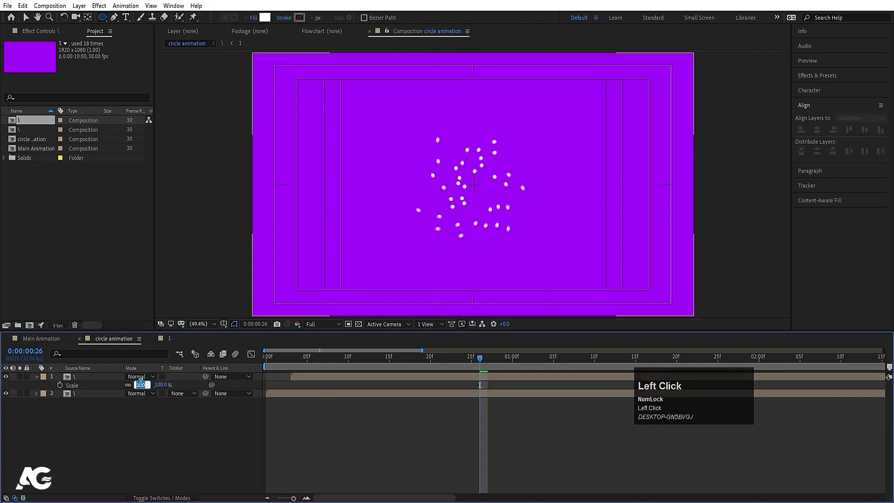
pyautogui.write('110')
pyautogui.press('Return')
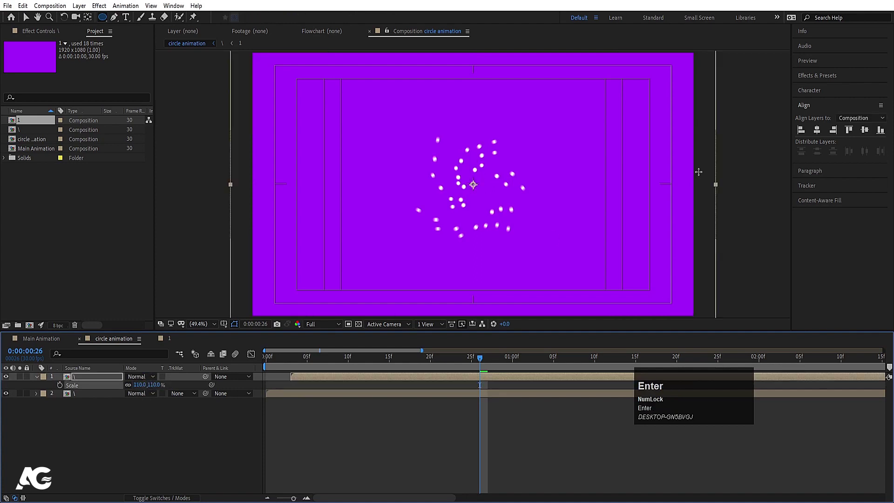
# Step: Find the Fill effect and apply it to the upper circles layer
pyautogui.click(820, 75)
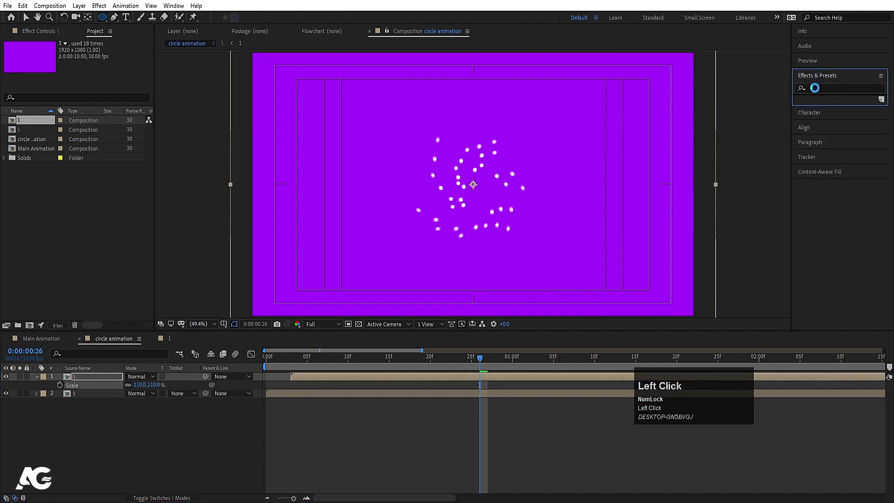
pyautogui.click(814, 88)
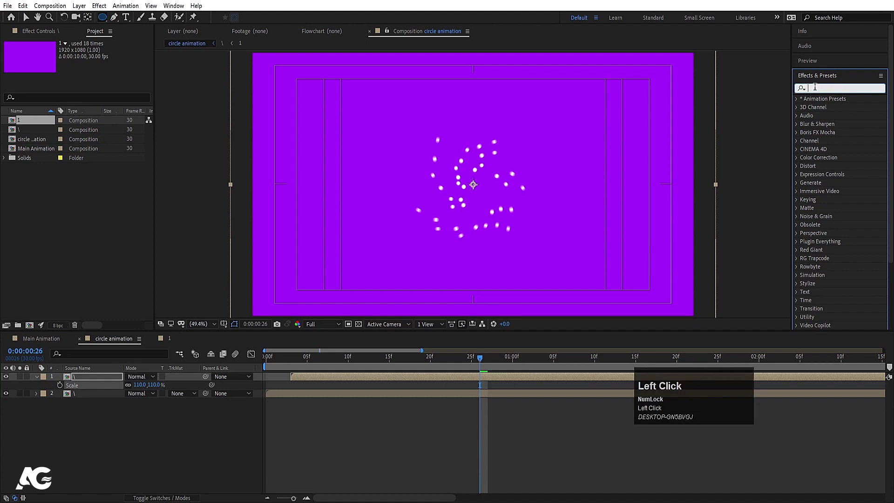
pyautogui.write('fill')
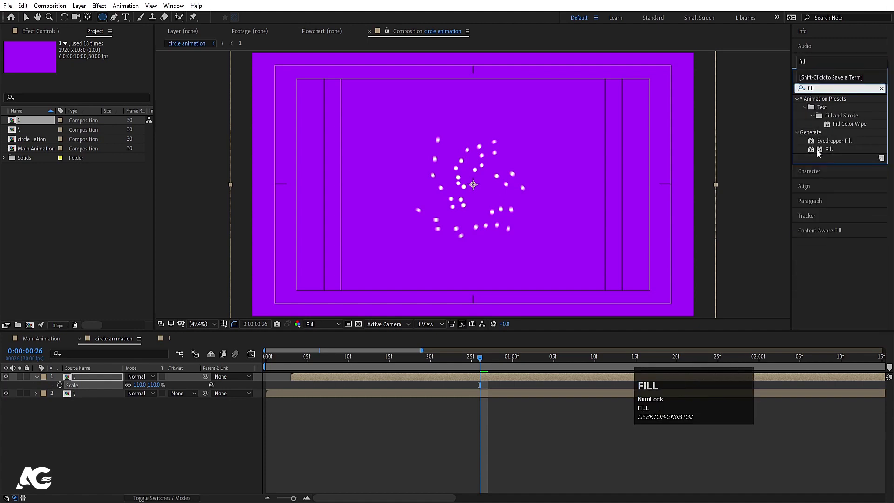
pyautogui.click(822, 149)
pyautogui.doubleClick(828, 148)
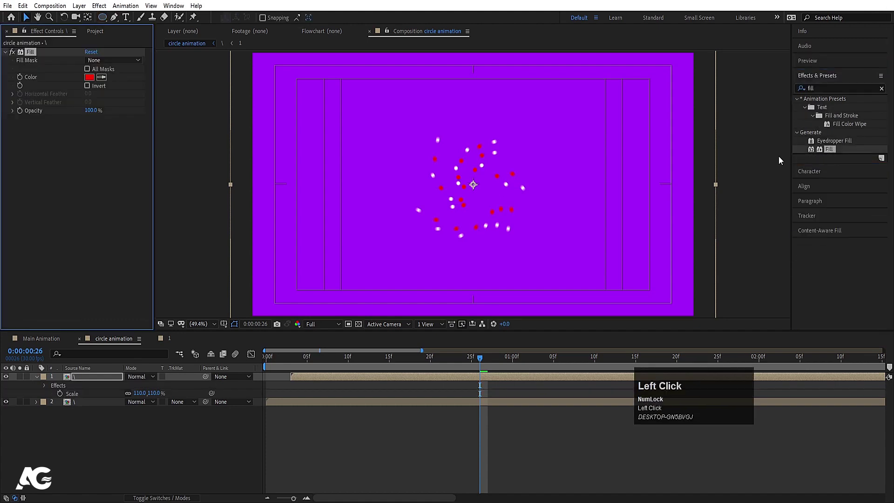
# Step: Change the Fill effect's colour on the upper circles layer to yellow and preview both sets of circles
pyautogui.click(90, 77)
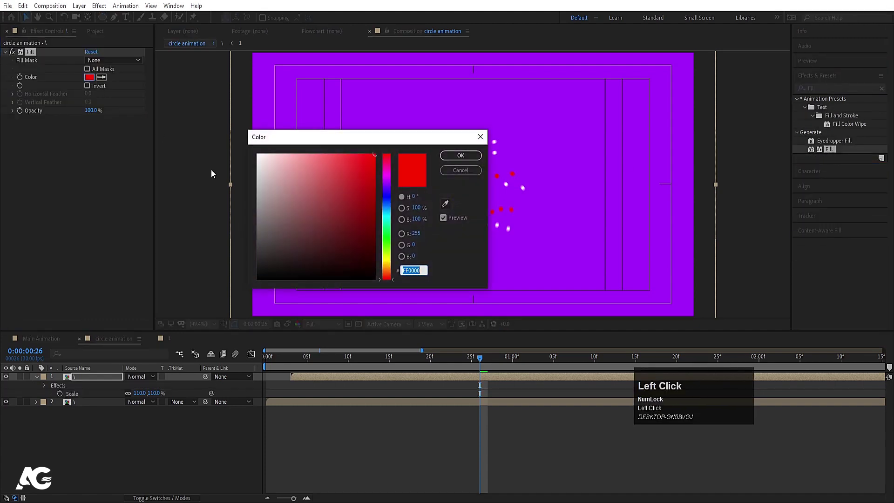
pyautogui.click(387, 261)
pyautogui.press('Return')
pyautogui.press('space')
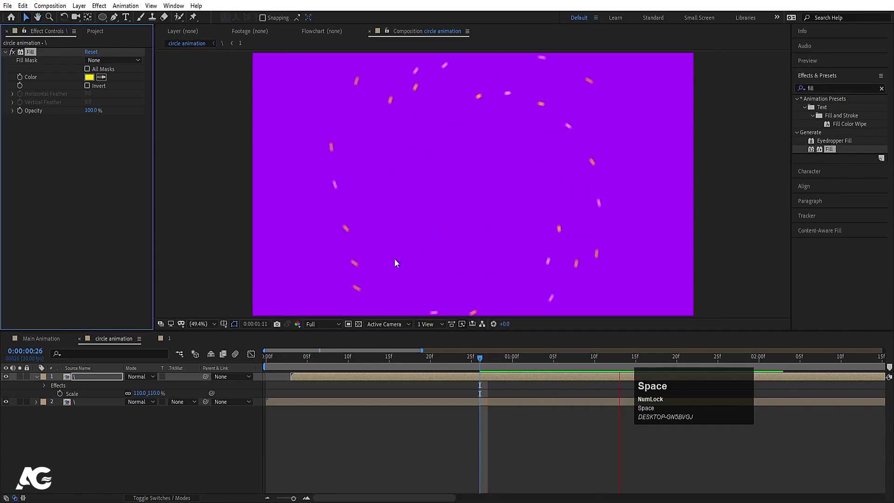
pyautogui.click(181, 368)
# Step: Add the circle animation composition to Main Animation as the uppermost layer
pyautogui.click(33, 338)
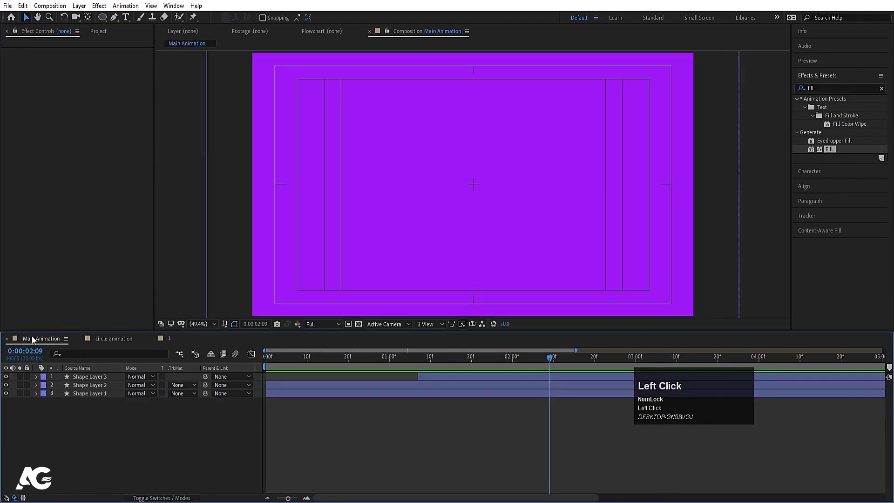
pyautogui.hotkey('ctrl', '0')
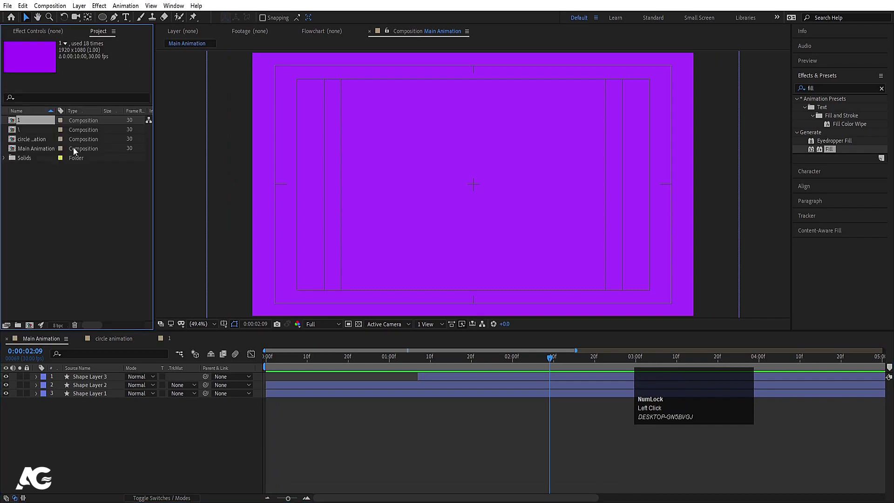
pyautogui.click(41, 143)
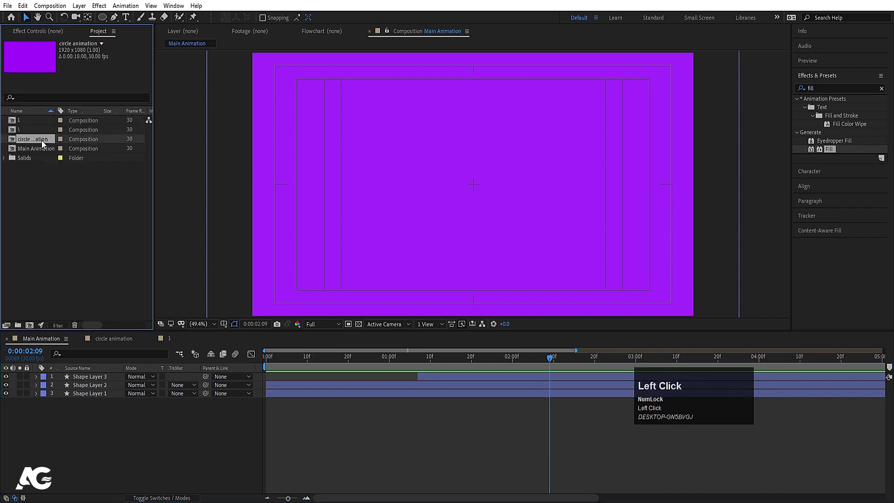
pyautogui.moveTo(41, 141); pyautogui.dragTo(215, 378)
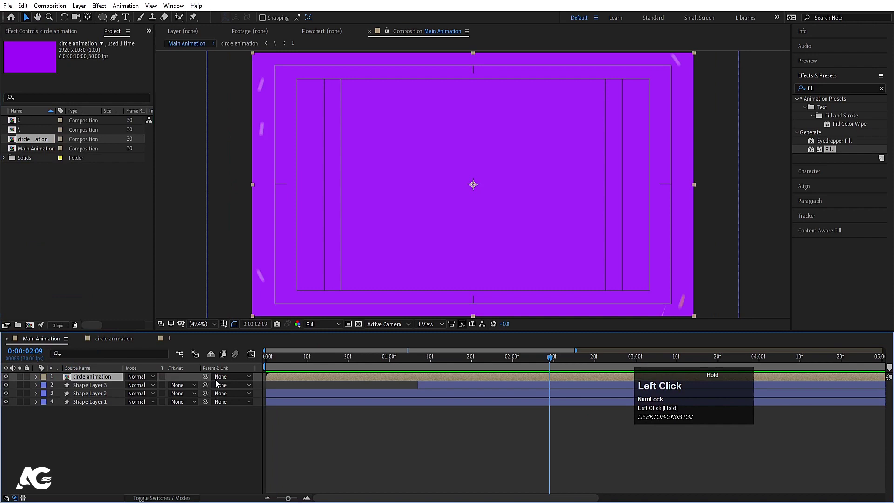
# Step: Start the circle animation layer at 0:00:02:07, as the yellow ring closes, and preview it
pyautogui.moveTo(550, 358)
pyautogui.mouseDown()
pyautogui.moveTo(518, 358)
pyautogui.moveTo(543, 359)
pyautogui.mouseUp()
pyautogui.press('space')
pyautogui.click(562, 359)
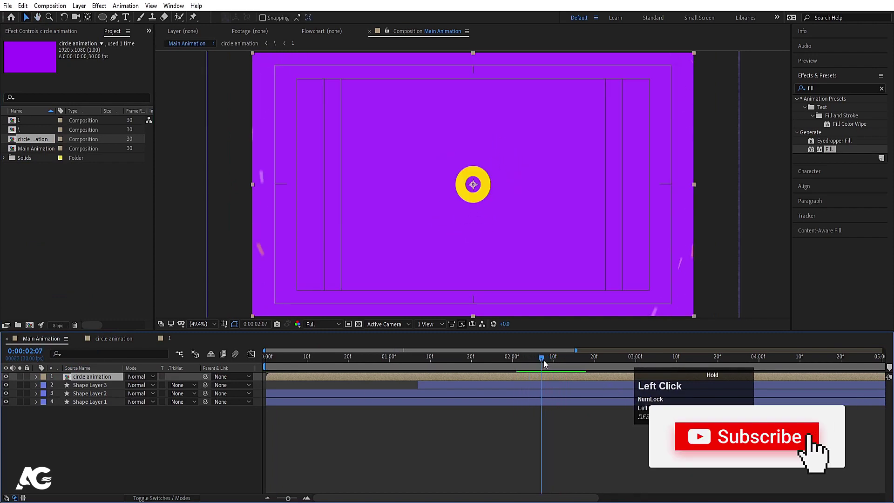
pyautogui.press('[')
pyautogui.press('space')
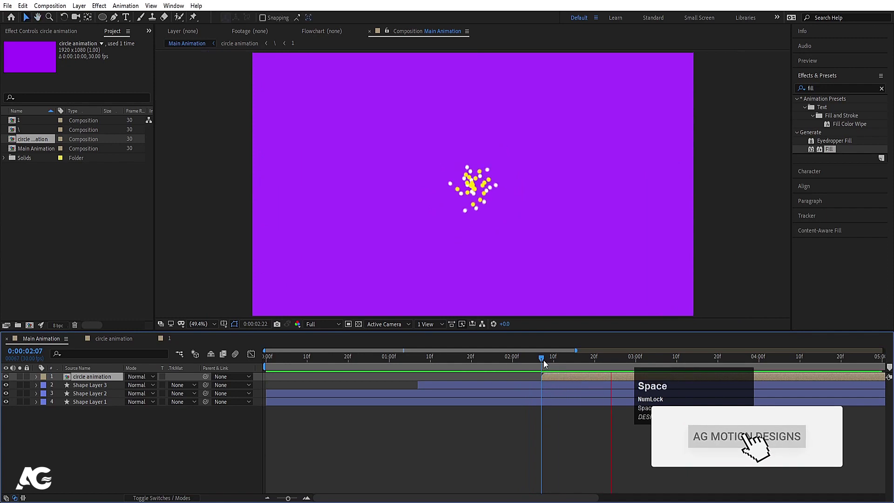
# Step: Move the circle animation layer directly above Shape Layer 1 in the stacking order and preview the result
pyautogui.click(540, 362)
pyautogui.moveTo(81, 378); pyautogui.dragTo(94, 398)
pyautogui.press('space')
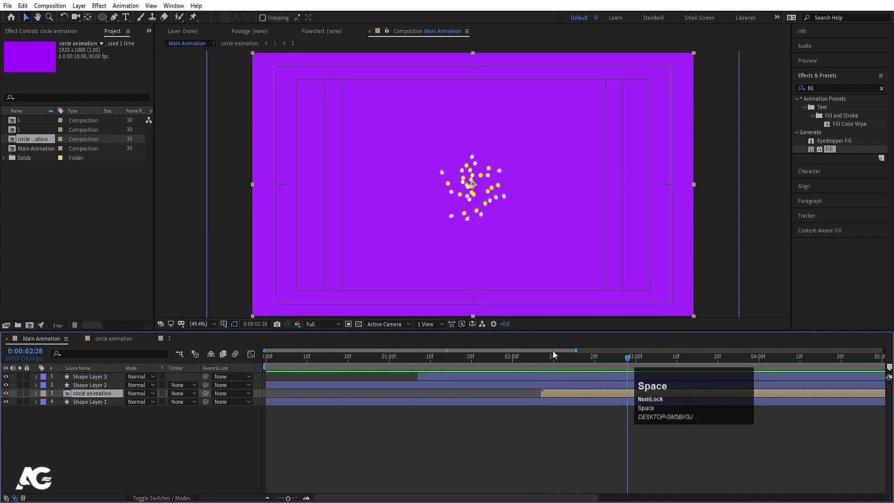
# Step: Start the circle animation layer at 0:00:02:05 and preview how the circles appear after the ring
pyautogui.moveTo(548, 360); pyautogui.dragTo(534, 359)
pyautogui.press('[')
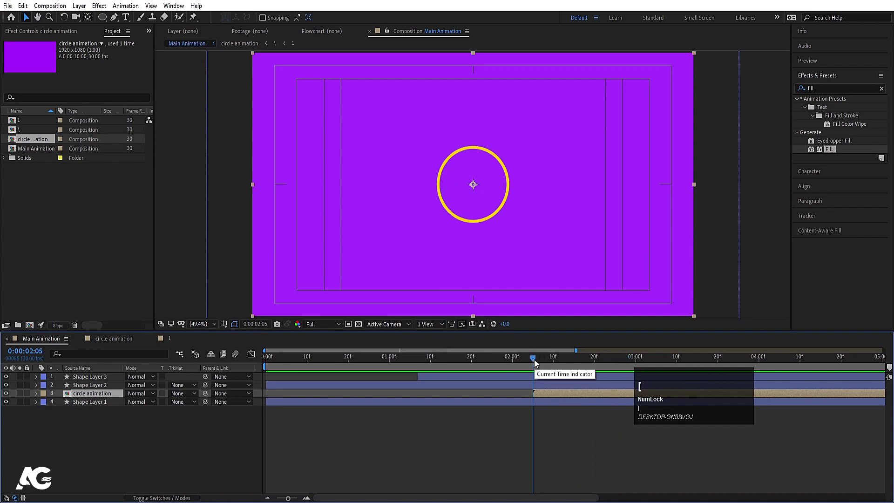
pyautogui.press('space')
pyautogui.click(544, 361)
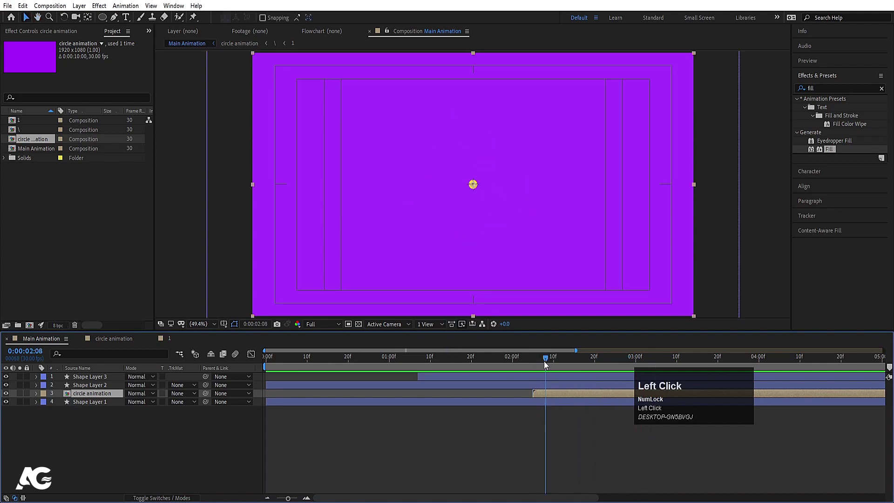
pyautogui.press('space')
pyautogui.press('space')
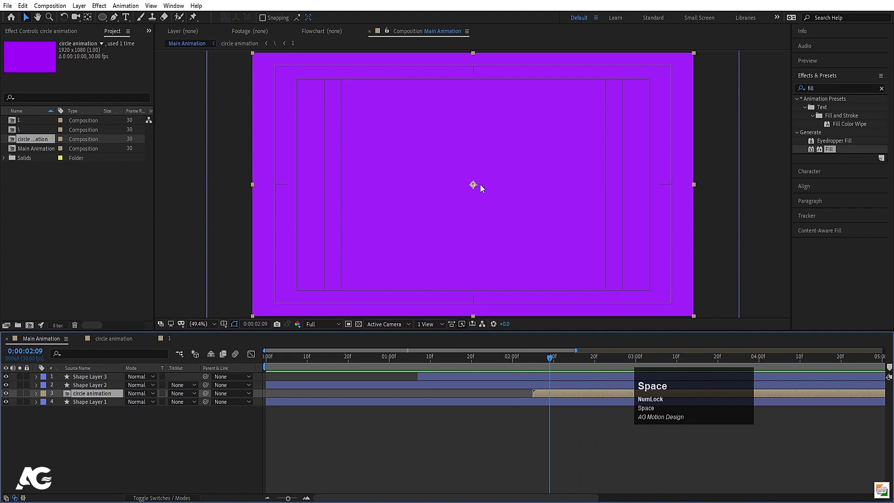
pyautogui.press('space')
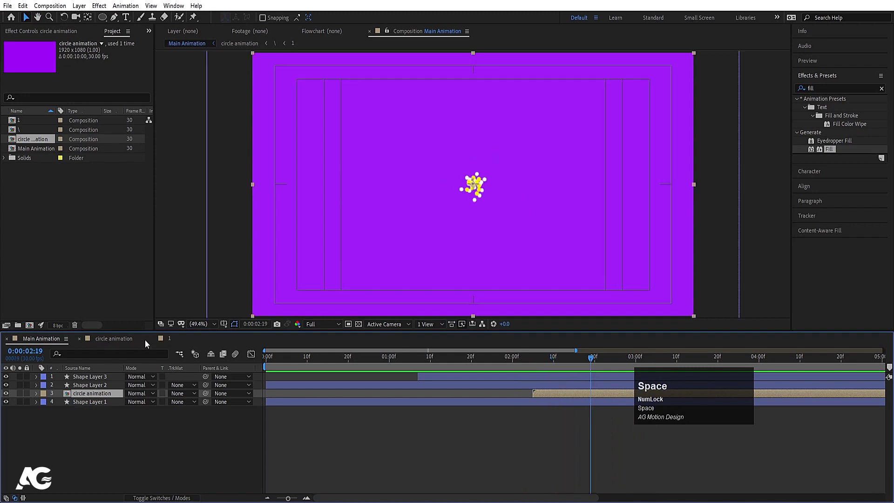
# Step: In composition 1, set Shape Layer 1's scale to 0% and keyframe it at the first frame
pyautogui.click(174, 337)
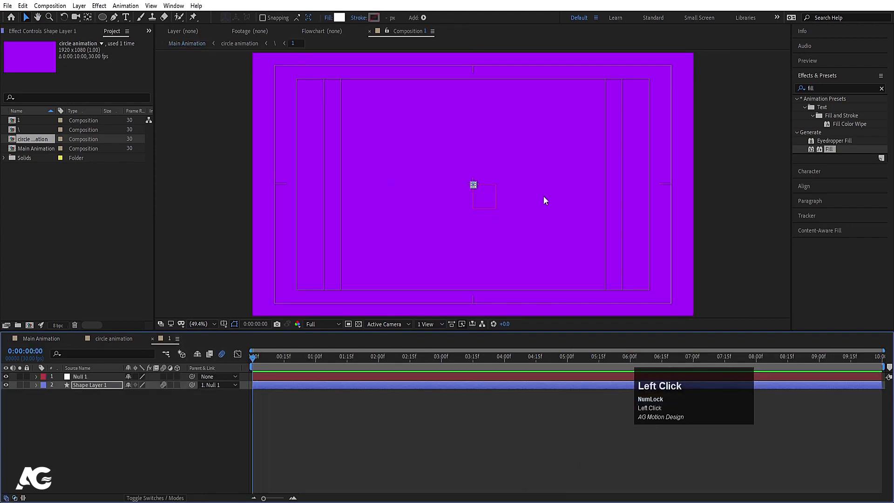
pyautogui.click(112, 420)
pyautogui.click(97, 385)
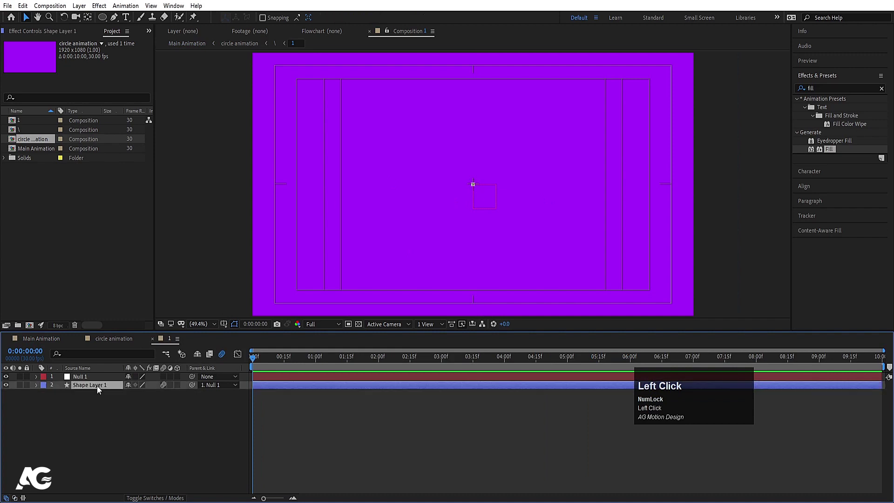
pyautogui.press('s')
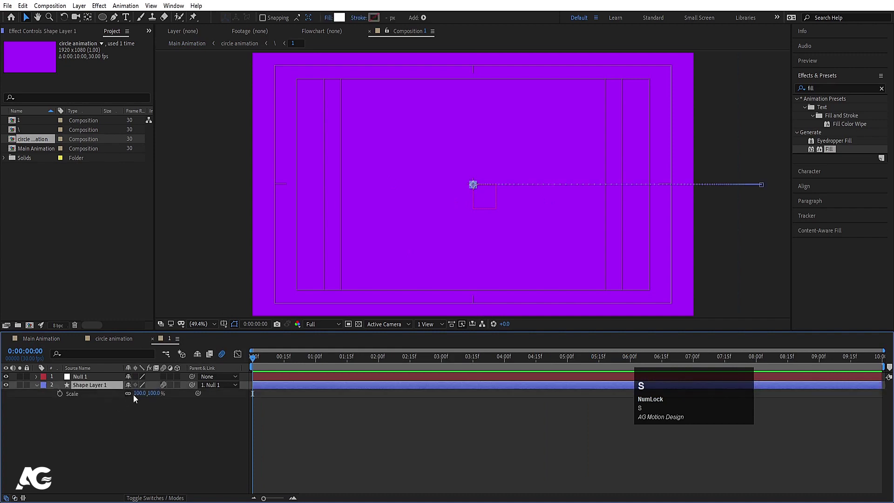
pyautogui.click(135, 394)
pyautogui.write('00')
pyautogui.press('Return')
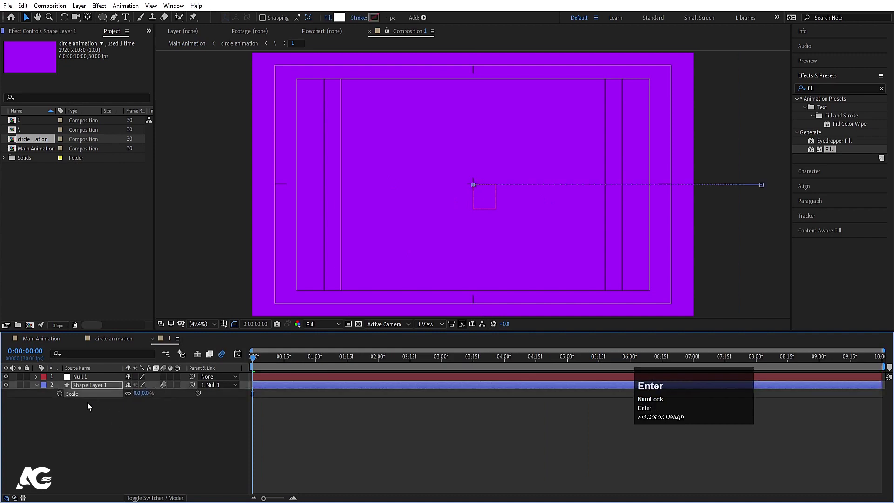
pyautogui.click(59, 394)
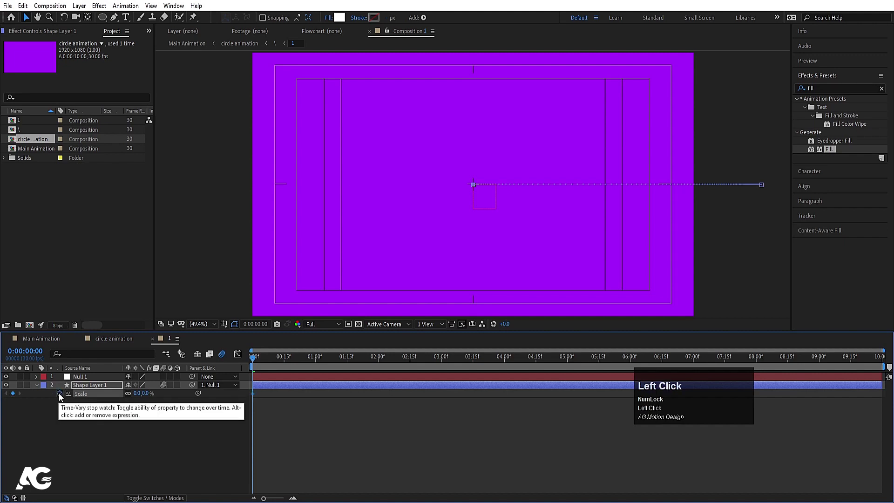
# Step: Keyframe Shape Layer 1's scale at 100% on frame 4 and ease both scale keyframes
pyautogui.press('pagedown')
pyautogui.press('pagedown')
pyautogui.press('pagedown')
pyautogui.press('pagedown')
pyautogui.click(90, 412)
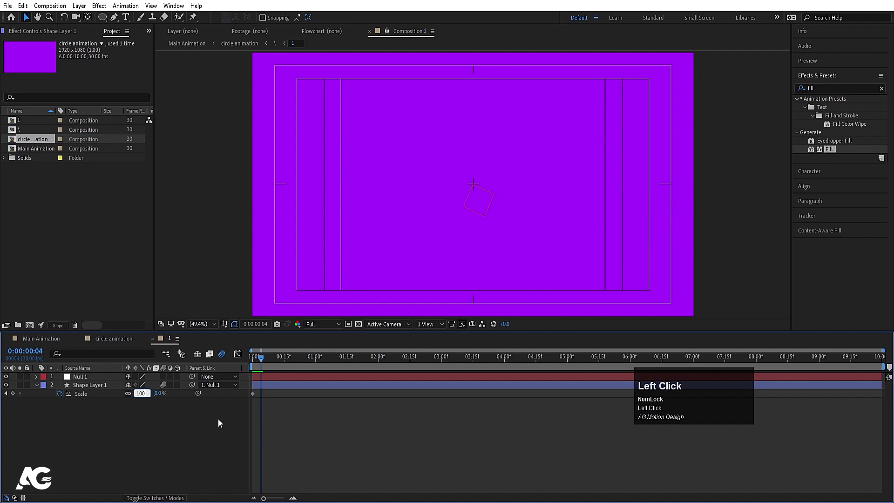
pyautogui.moveTo(311, 439); pyautogui.dragTo(226, 353)
pyautogui.click(253, 358)
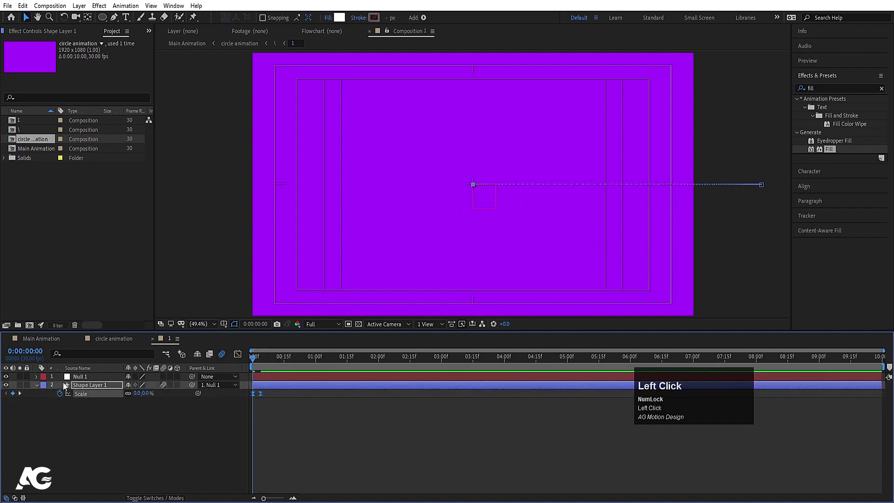
# Step: Return to Main Animation and play back the circles growing out of the closing ring
pyautogui.click(40, 338)
pyautogui.press('space')
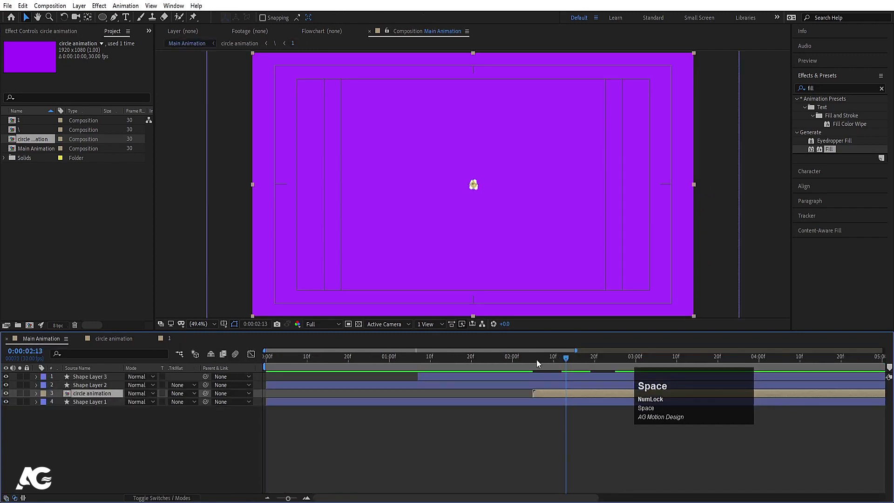
pyautogui.click(526, 358)
pyautogui.press('space')
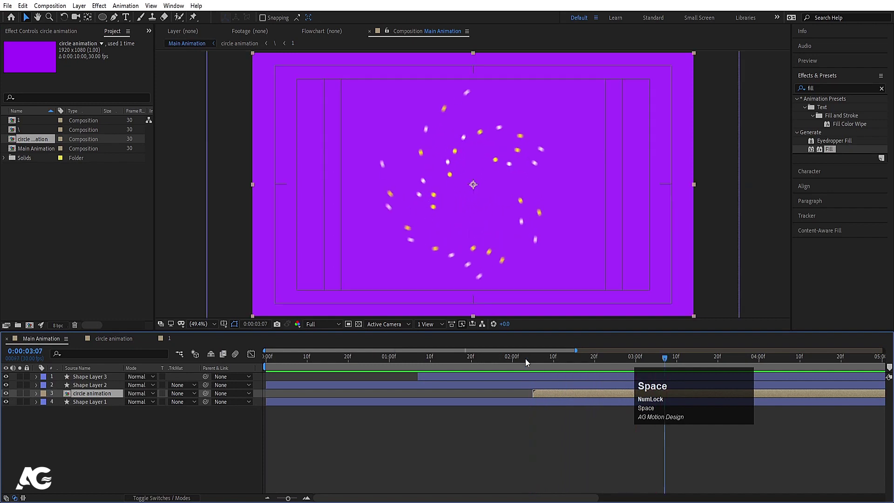
# Step: Shift the circle animation layer to start at 0:00:02:00 and preview it from just before that point
pyautogui.moveTo(525, 358); pyautogui.dragTo(527, 395)
pyautogui.press('space')
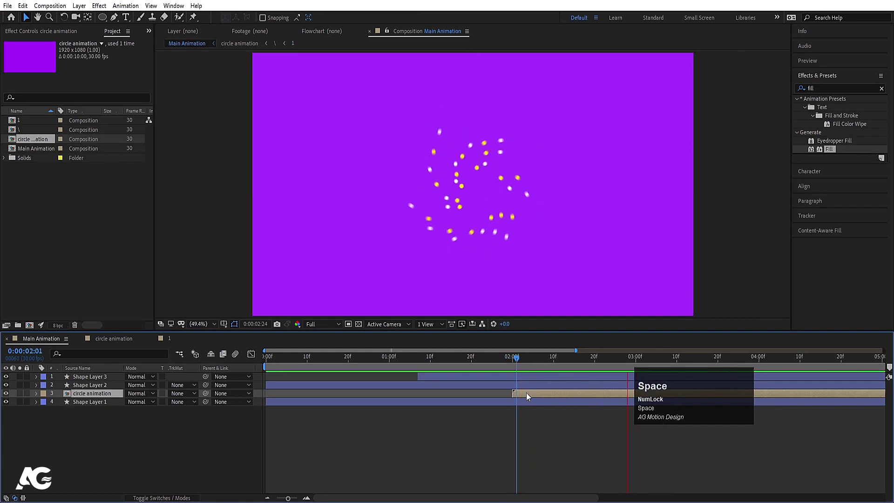
pyautogui.click(505, 366)
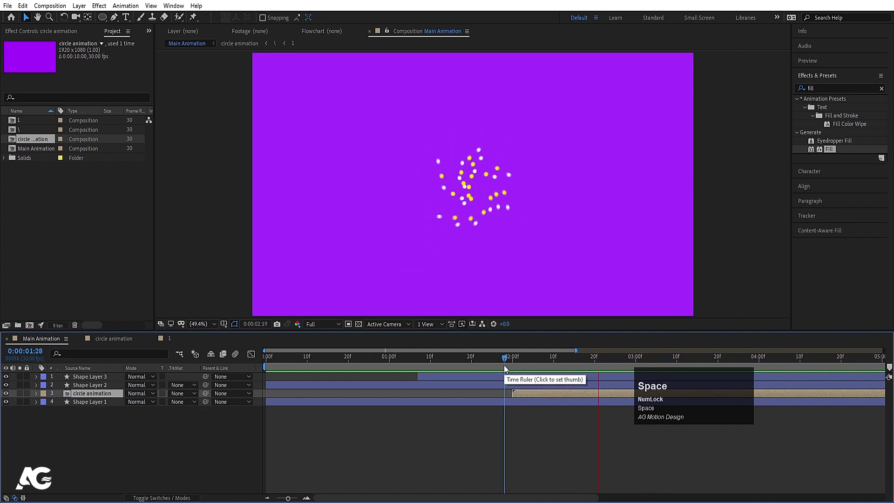
# Step: Play back Main Animation from its first frame through the spiralling circles
pyautogui.click(47, 370)
pyautogui.press('space')
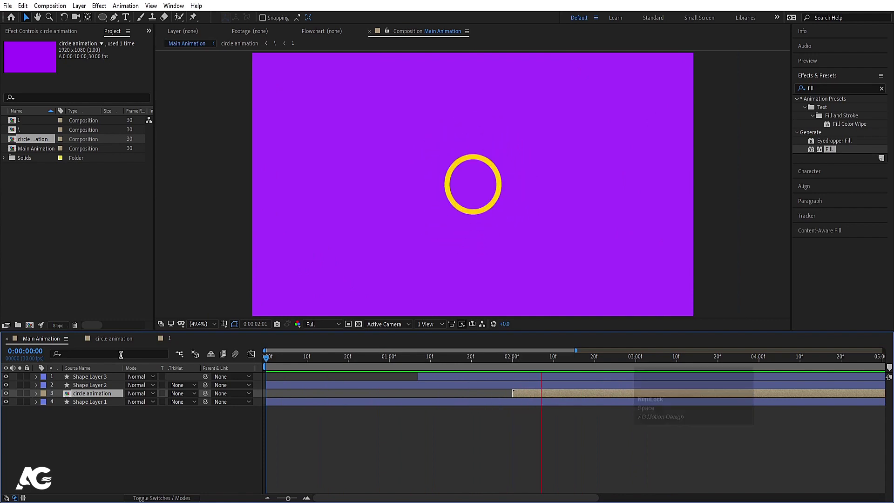
pyautogui.press('space')
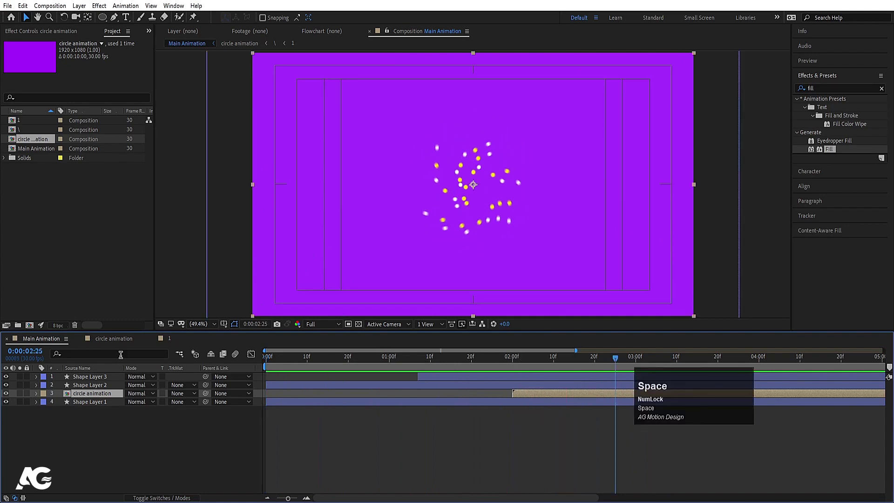
# Step: With no layer selected, draw a white-filled ellipse over the spiralling circles near the middle of Main Animation
pyautogui.click(107, 432)
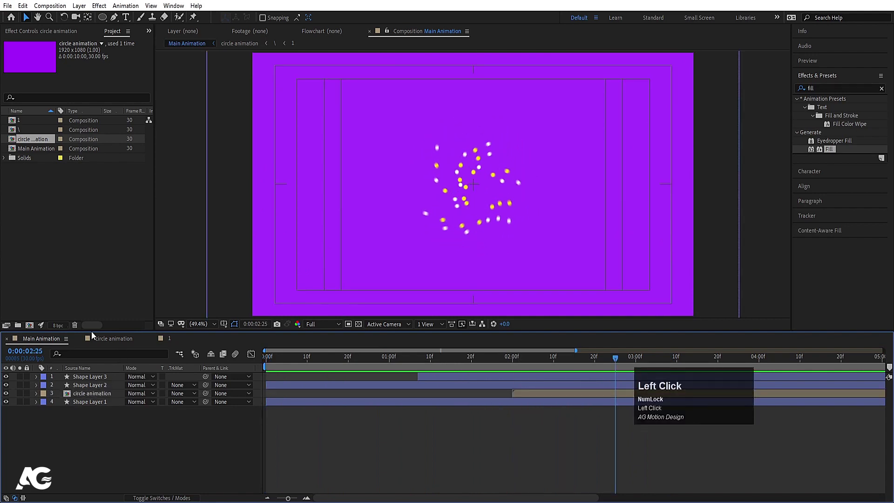
pyautogui.click(100, 19)
pyautogui.press('Num_Lock')
pyautogui.press('-')
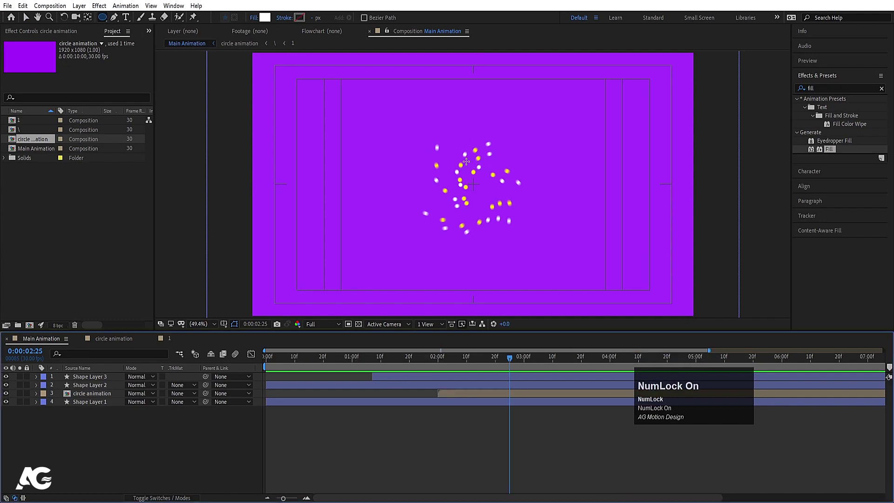
pyautogui.moveTo(433, 147); pyautogui.dragTo(527, 248)
# Step: Centre Shape Layer 4's anchor point in the ellipse and align the layer horizontally and vertically to the composition's centre
pyautogui.click(485, 377)
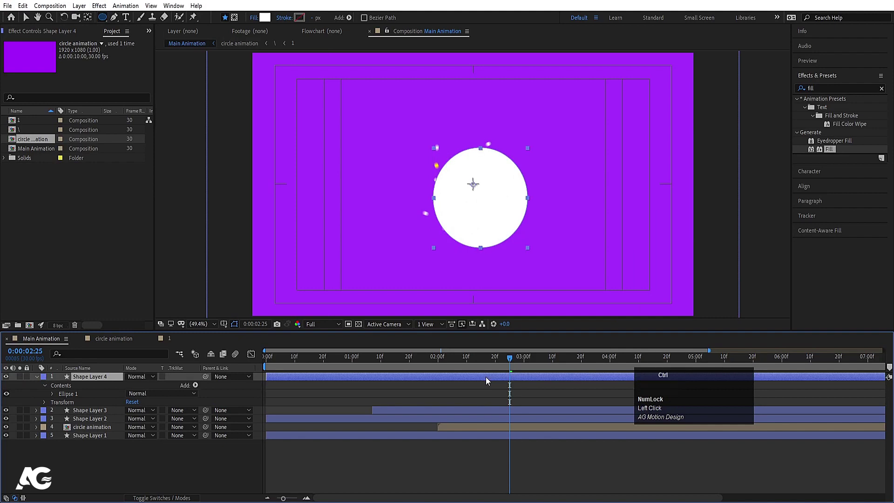
pyautogui.click(809, 189)
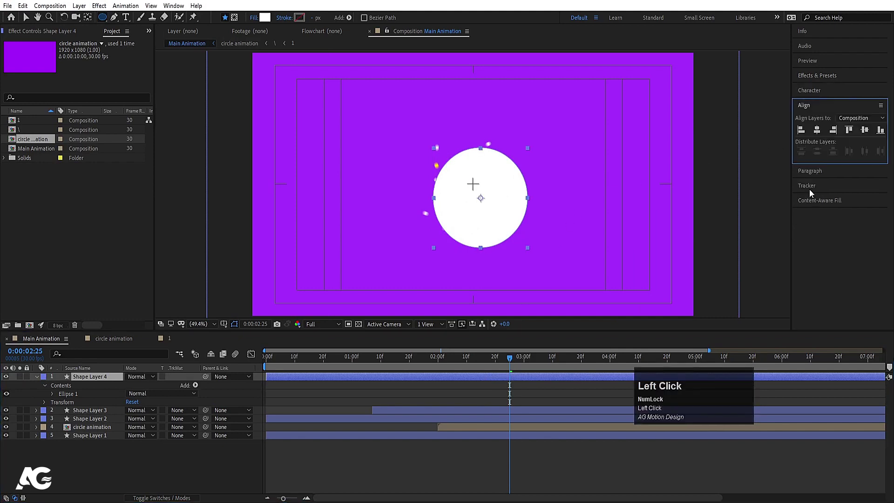
pyautogui.click(817, 130)
pyautogui.click(864, 130)
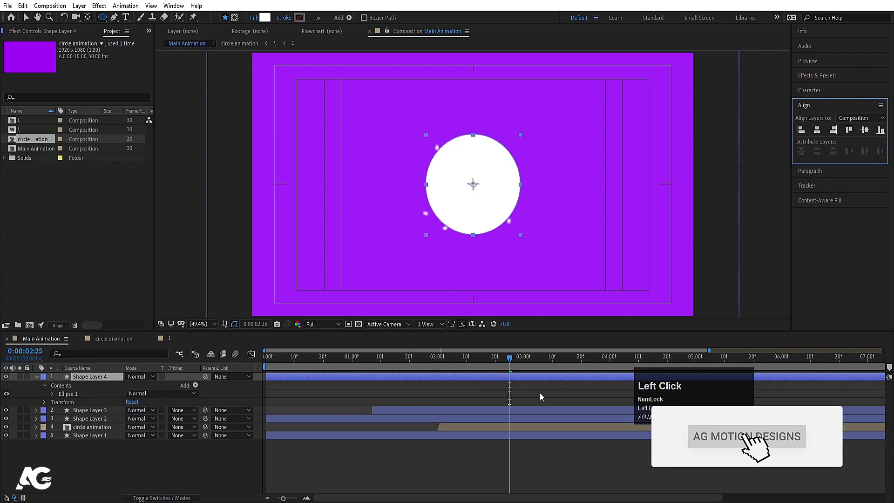
# Step: Preview the timing of the white circle and set Shape Layer 4 to start at 0:00:02:08
pyautogui.moveTo(510, 359); pyautogui.dragTo(222, 372)
pyautogui.press('space')
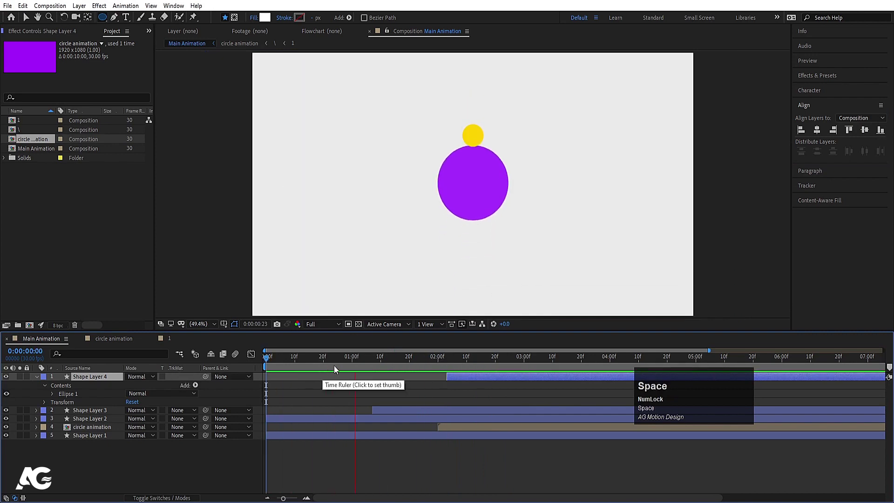
pyautogui.moveTo(461, 377); pyautogui.dragTo(482, 376)
pyautogui.press('space')
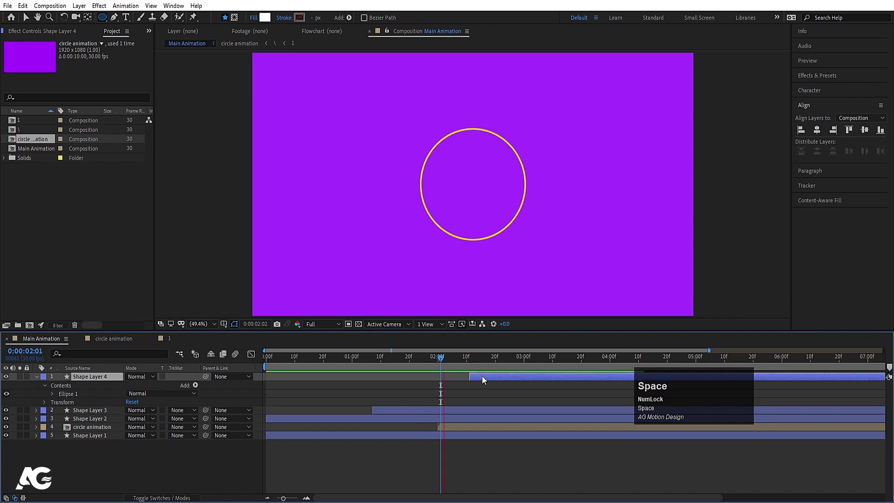
pyautogui.click(461, 359)
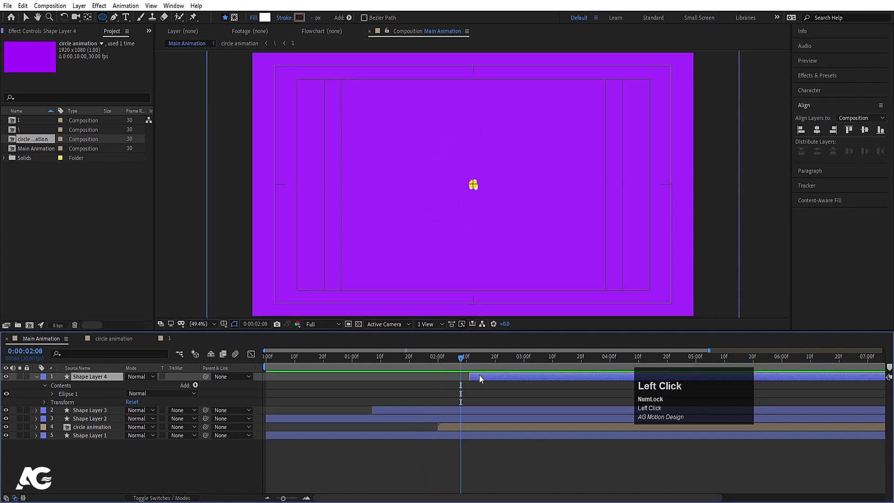
pyautogui.press('[')
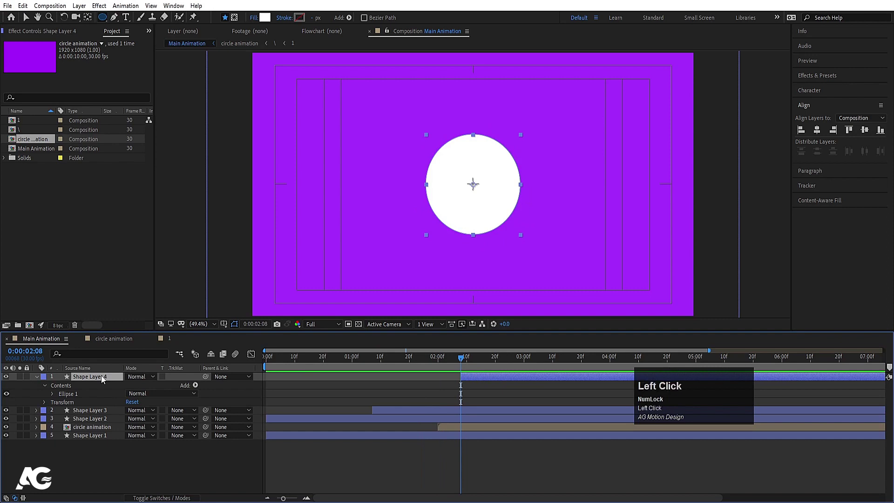
# Step: Keyframe Shape Layer 4's scale at 0% on 0:00:02:08
pyautogui.press('s')
pyautogui.click(141, 385)
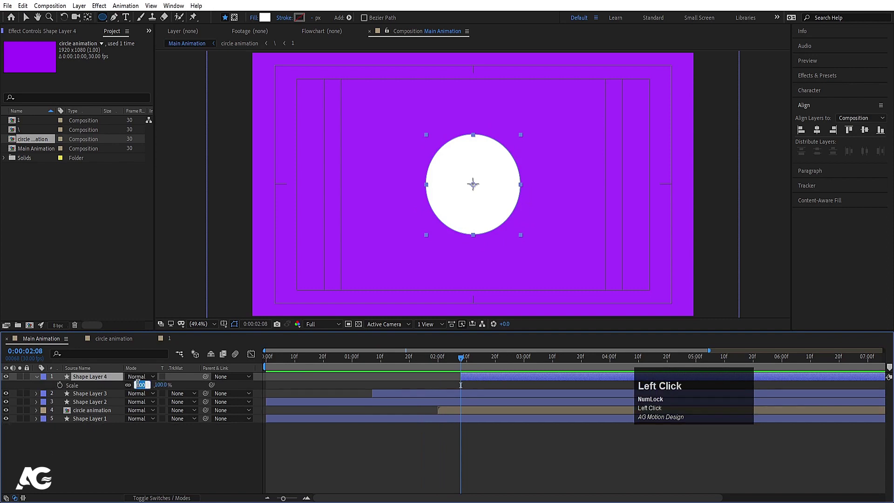
pyautogui.write('0')
pyautogui.press('Return')
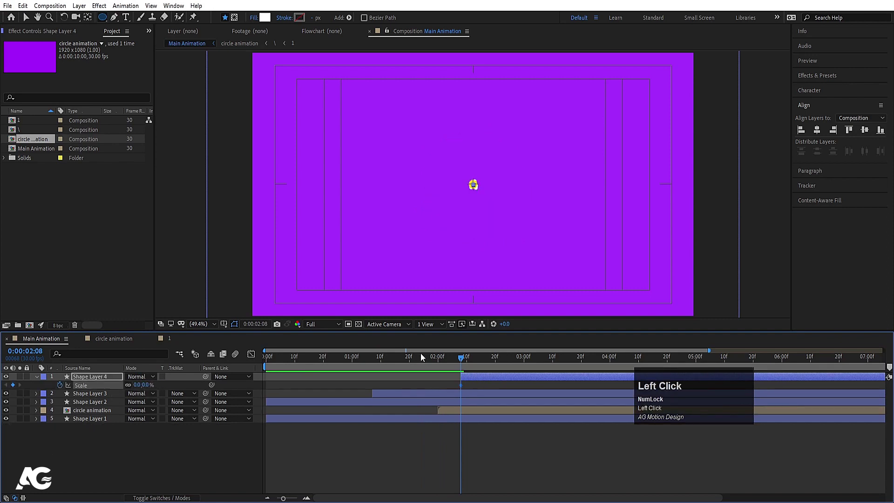
# Step: Keyframe Shape Layer 4's scale at 100% on 0:00:03:08 and ease both scale keyframes
pyautogui.moveTo(487, 360); pyautogui.dragTo(545, 362)
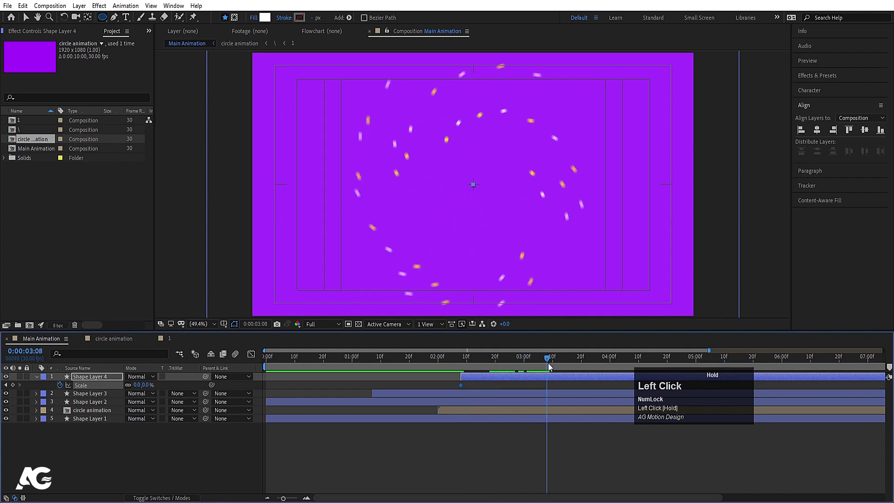
pyautogui.write('100')
pyautogui.press('Return')
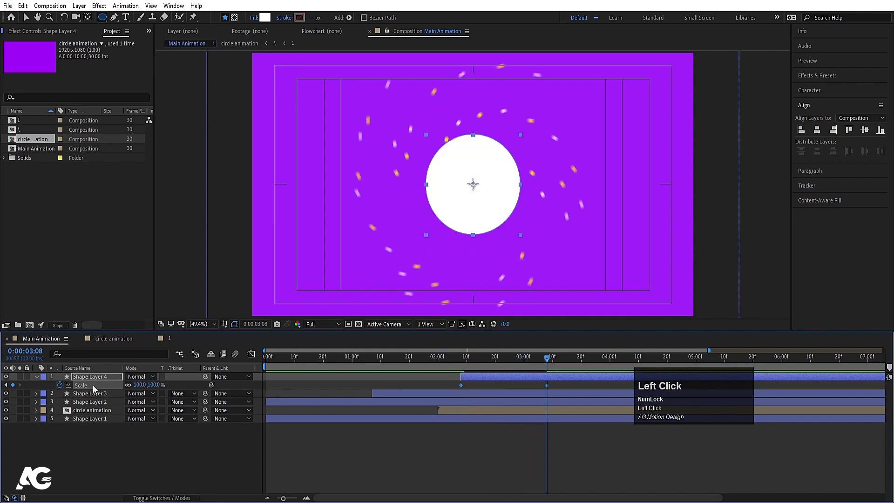
pyautogui.press('j')
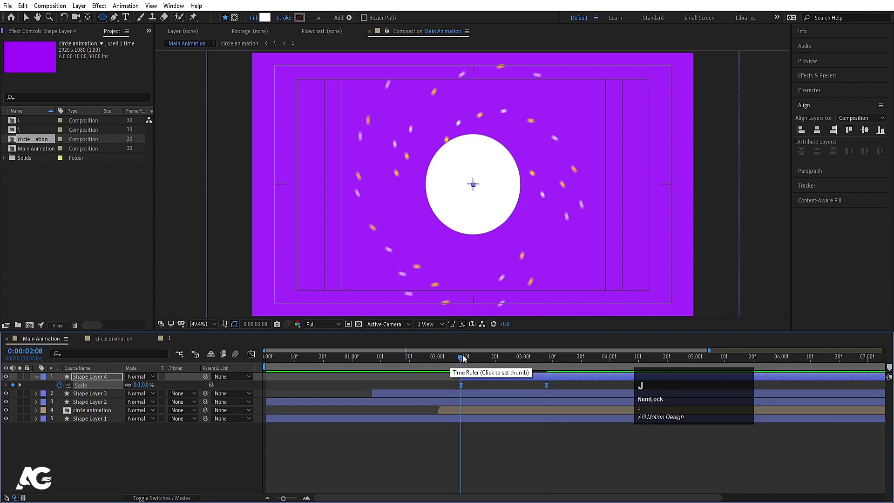
# Step: Reshape the scale speed graph so the circle grows fast at first and slows down gradually, and preview it
pyautogui.click(254, 353)
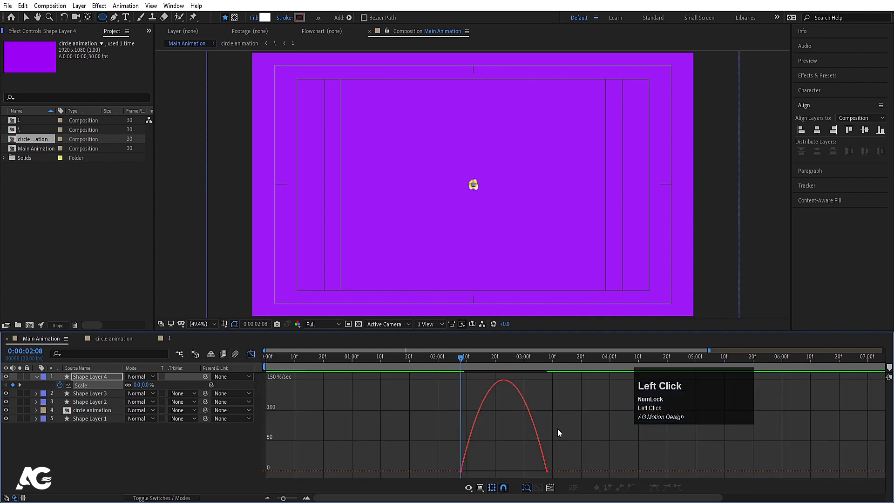
pyautogui.moveTo(532, 471); pyautogui.dragTo(467, 471)
pyautogui.click(475, 472)
pyautogui.press('space')
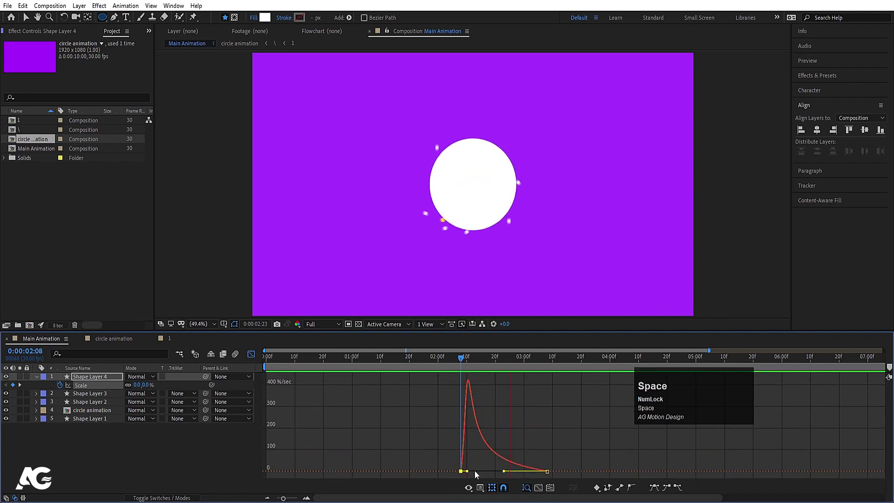
pyautogui.press('space')
pyautogui.click(251, 354)
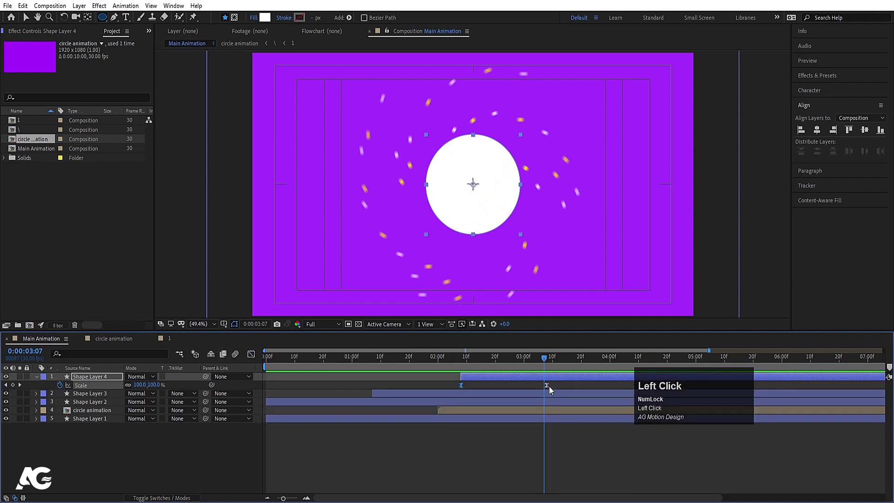
# Step: Move Shape Layer 4's second scale keyframe to just before 0:00:04:00 and preview the slower growth
pyautogui.moveTo(546, 387); pyautogui.dragTo(607, 391)
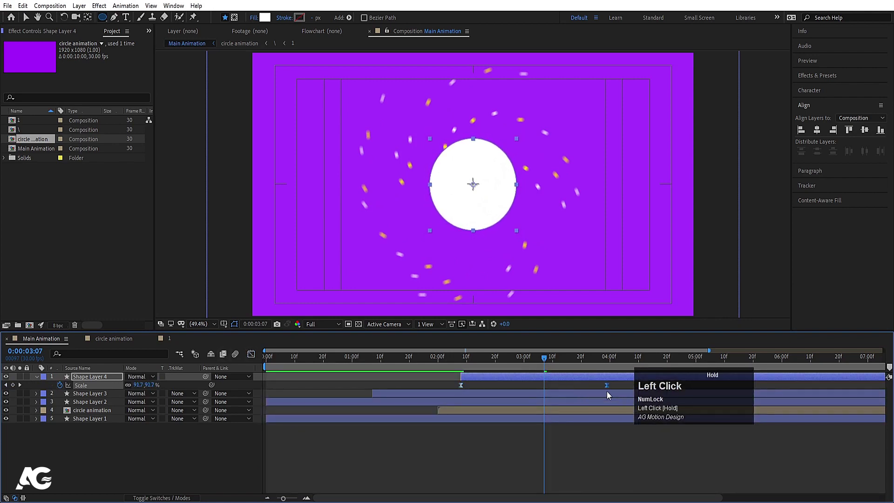
pyautogui.click(468, 364)
pyautogui.press('space')
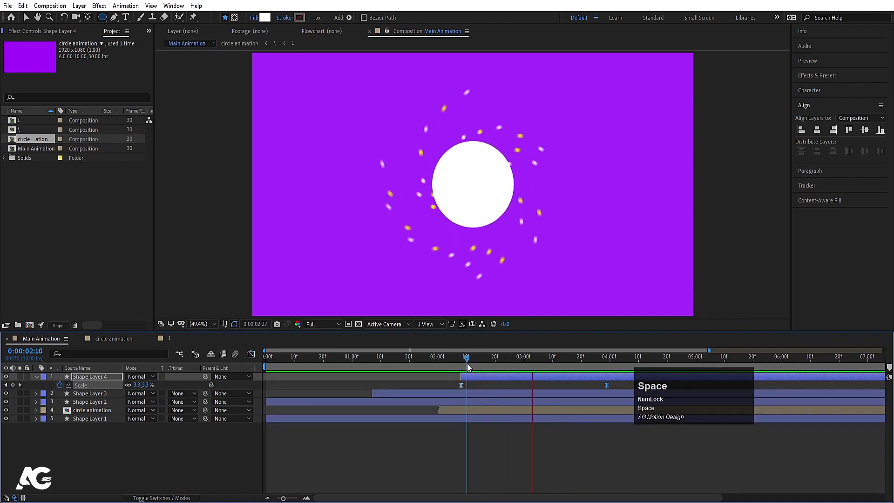
pyautogui.click(467, 363)
pyautogui.click(380, 364)
pyautogui.press('space')
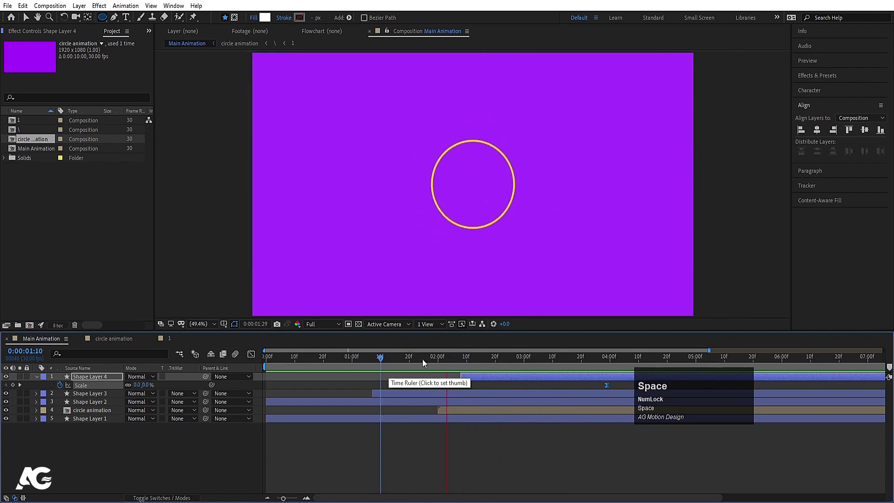
# Step: Shift Shape Layer 4 to start at 0:00:02:15 and preview it from before the ring closes
pyautogui.moveTo(490, 375); pyautogui.dragTo(409, 362)
pyautogui.press('space')
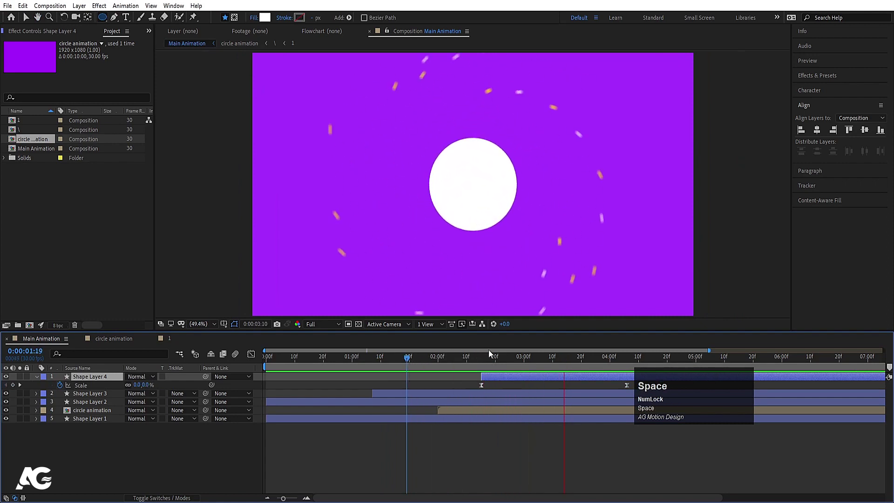
pyautogui.press('space')
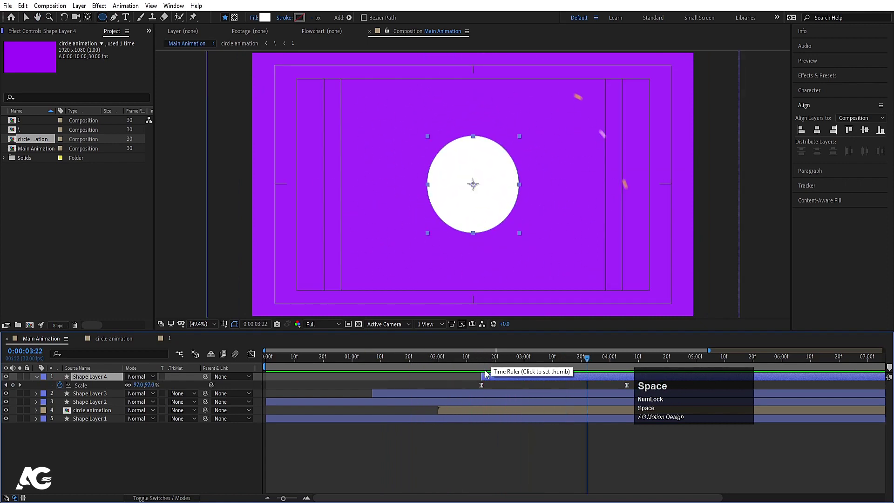
# Step: Duplicate Shape Layer 4 and set the original's fill to none
pyautogui.click(492, 377)
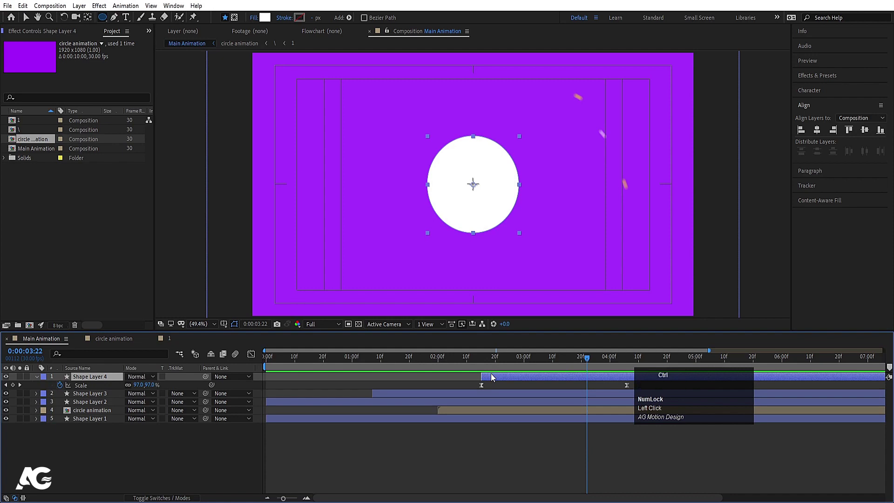
pyautogui.hotkey('ctrl', 'd')
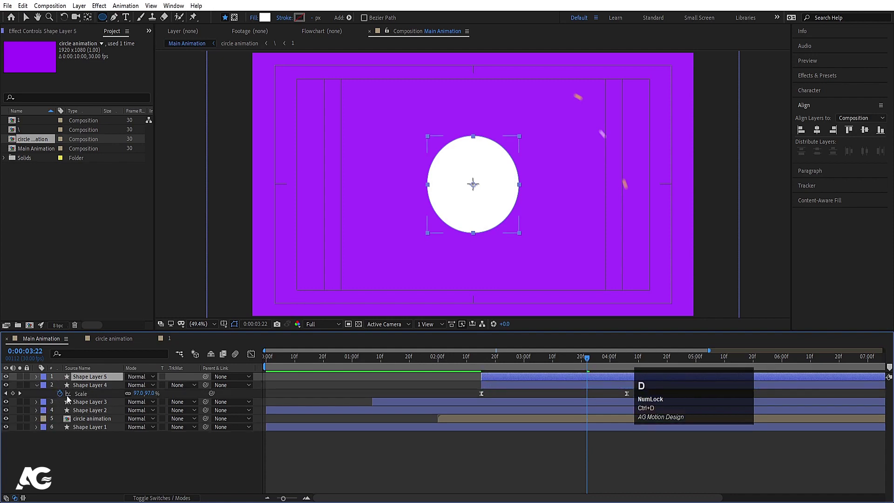
pyautogui.click(93, 384)
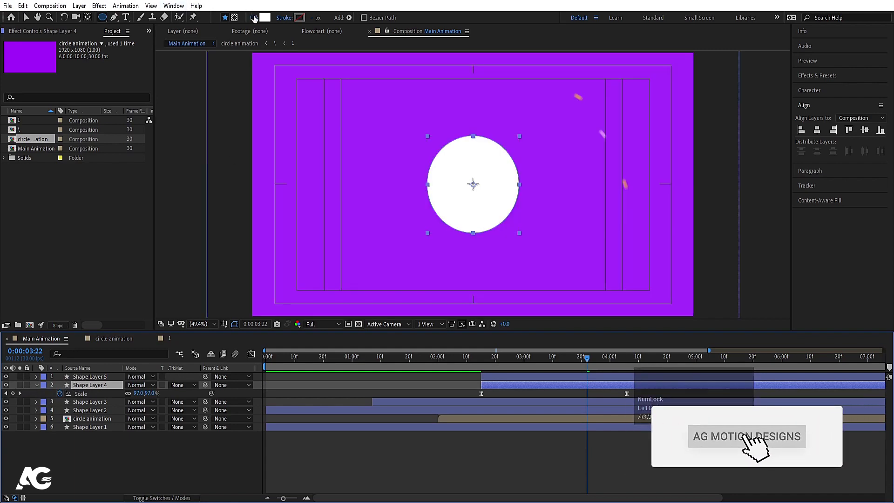
pyautogui.click(254, 17)
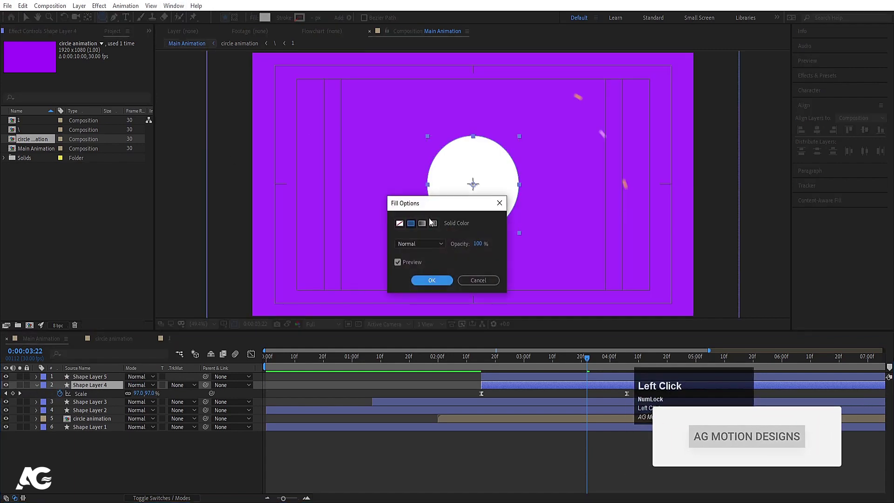
pyautogui.click(432, 280)
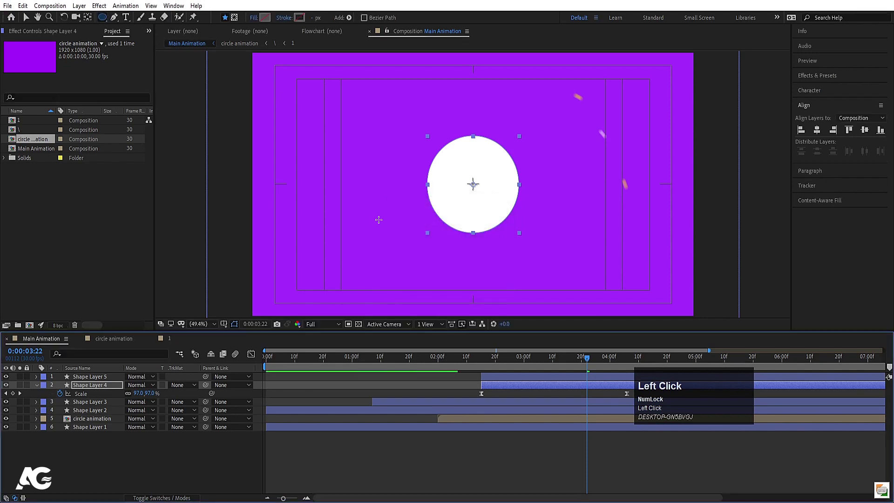
# Step: Give Shape Layer 4 a white (FFFFFF) stroke with a width of 100 px
pyautogui.click(299, 17)
pyautogui.moveTo(445, 203); pyautogui.dragTo(337, 136)
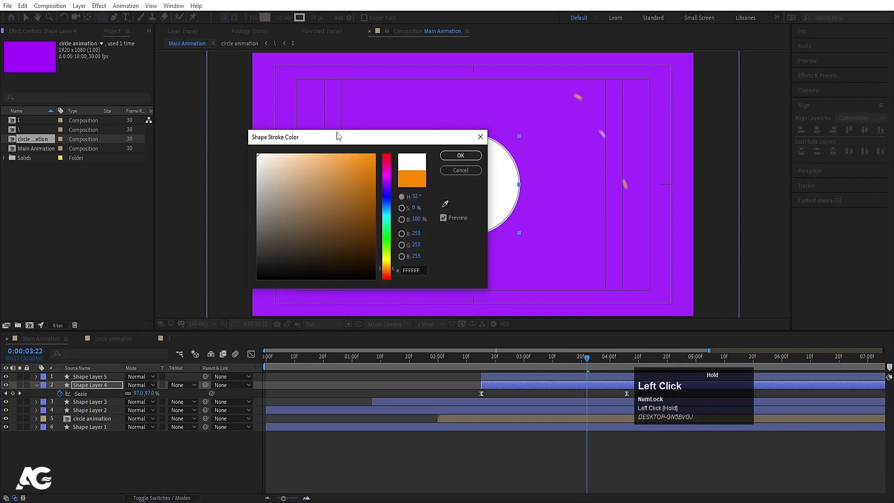
pyautogui.click(459, 155)
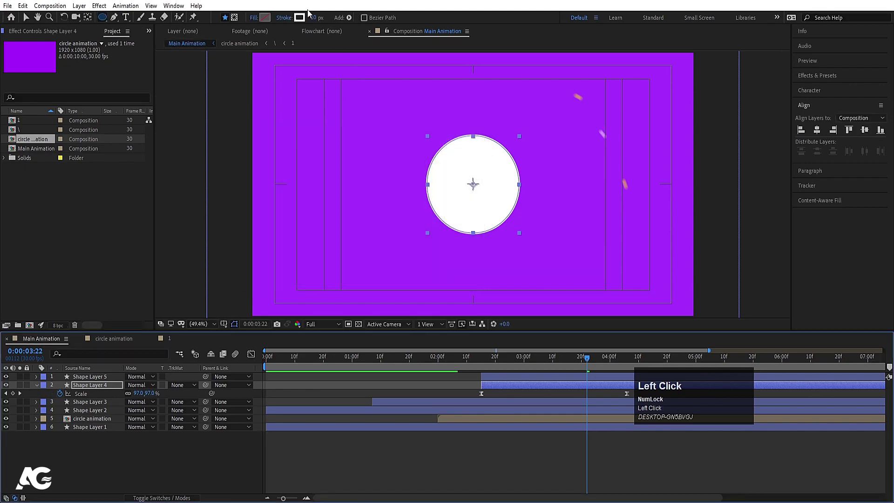
pyautogui.write('100')
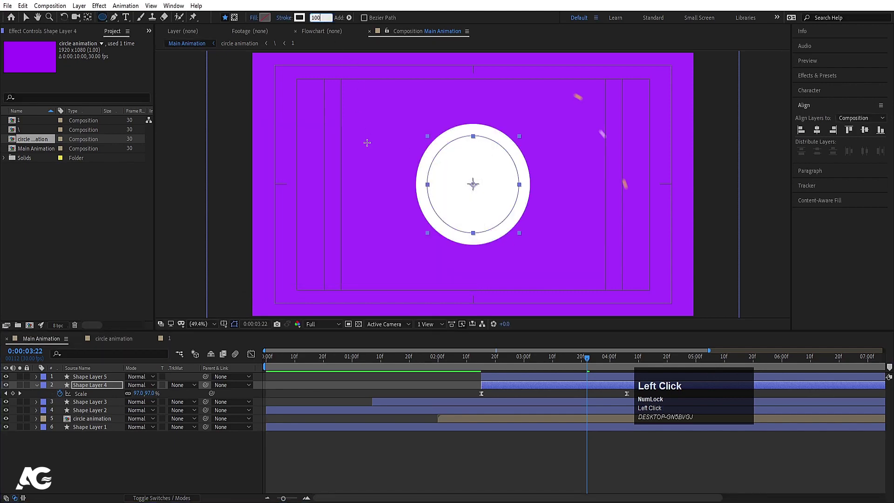
pyautogui.press('Return')
# Step: Filter the timeline properties for "st" and keyframe Shape Layer 4's stroke width at 100 on 0:00:02:15
pyautogui.click(482, 357)
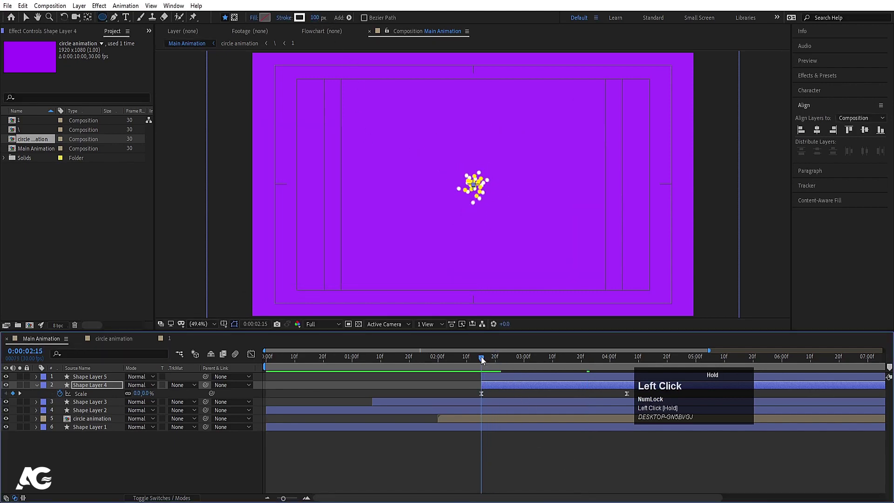
pyautogui.click(93, 354)
pyautogui.write('st')
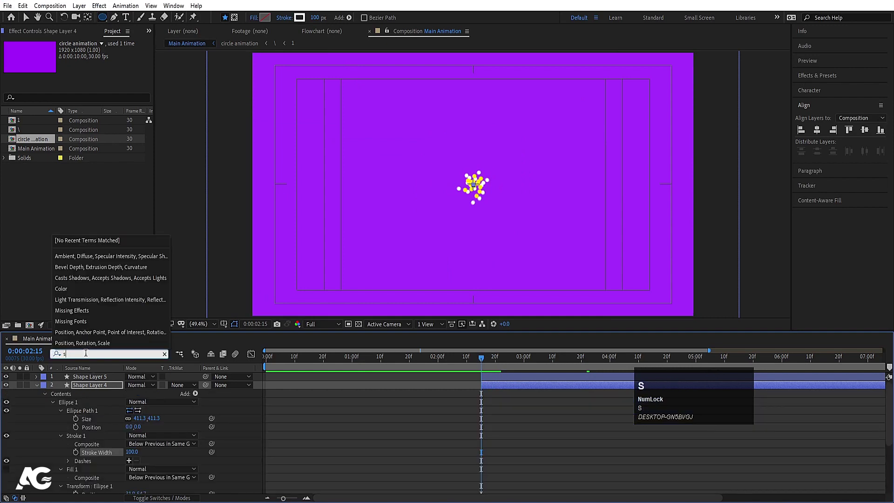
pyautogui.click(77, 418)
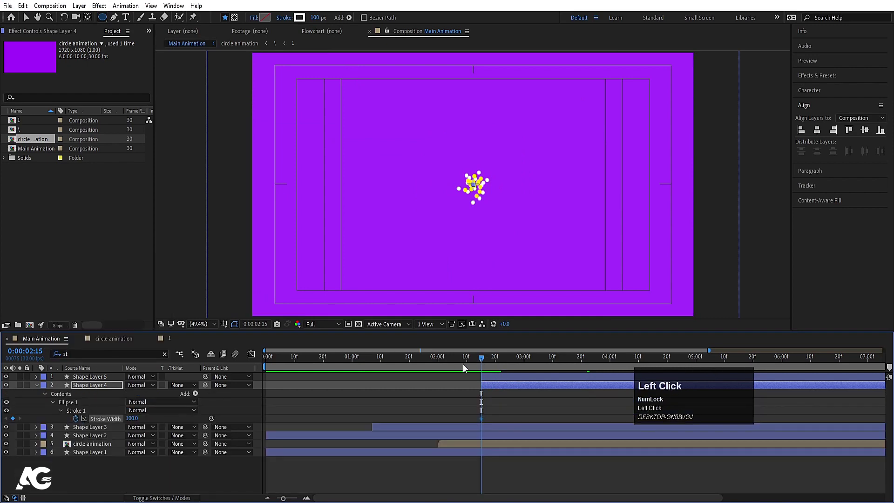
# Step: At 0:00:04:06, keyframe Shape Layer 4's stroke width at 0 and raise its scale to 178%
pyautogui.press('u')
pyautogui.press('k')
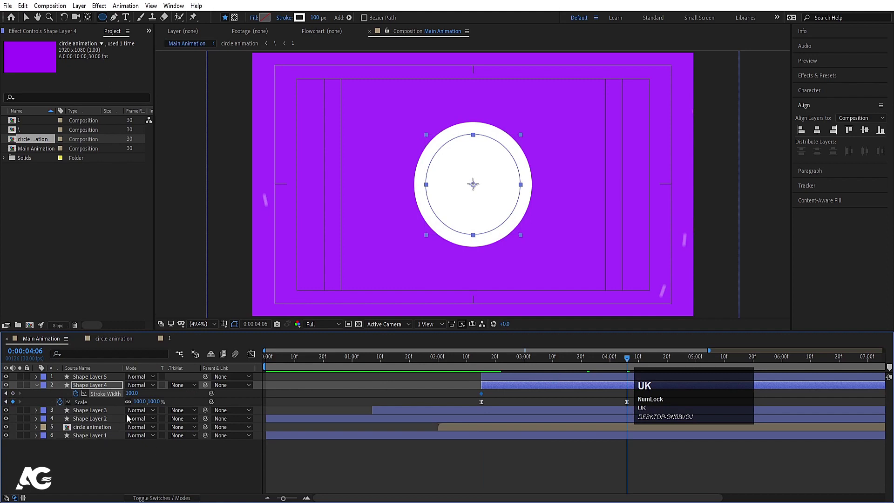
pyautogui.click(132, 394)
pyautogui.write('0')
pyautogui.press('Return')
pyautogui.click(143, 401)
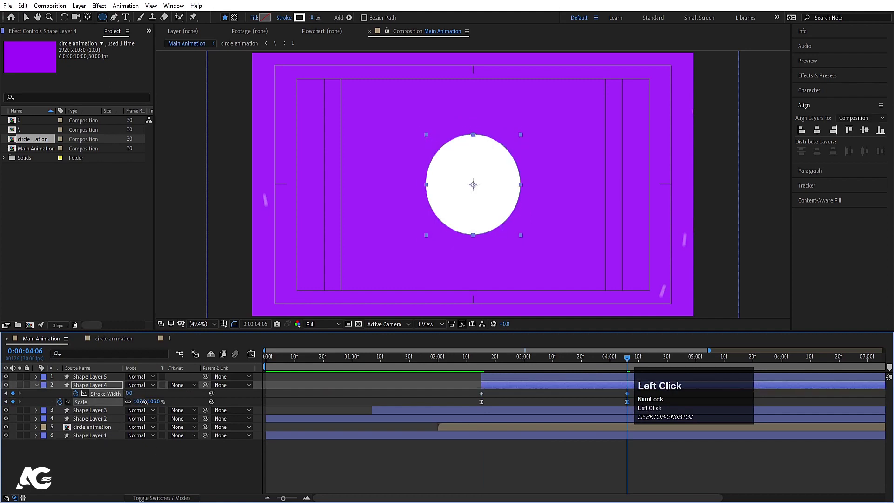
pyautogui.moveTo(143, 402); pyautogui.dragTo(478, 360)
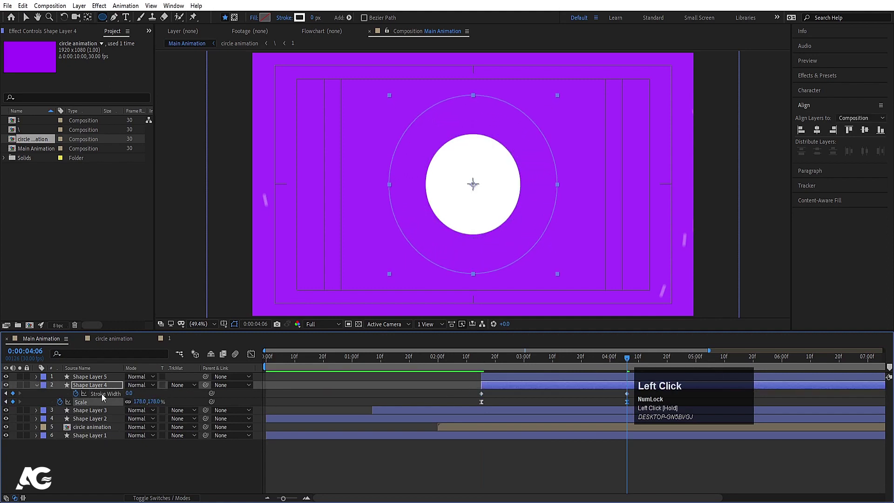
# Step: Ease the stroke width keyframes, shape their speed graph into a fast start with a long slowdown, and preview the animation
pyautogui.press('F9')
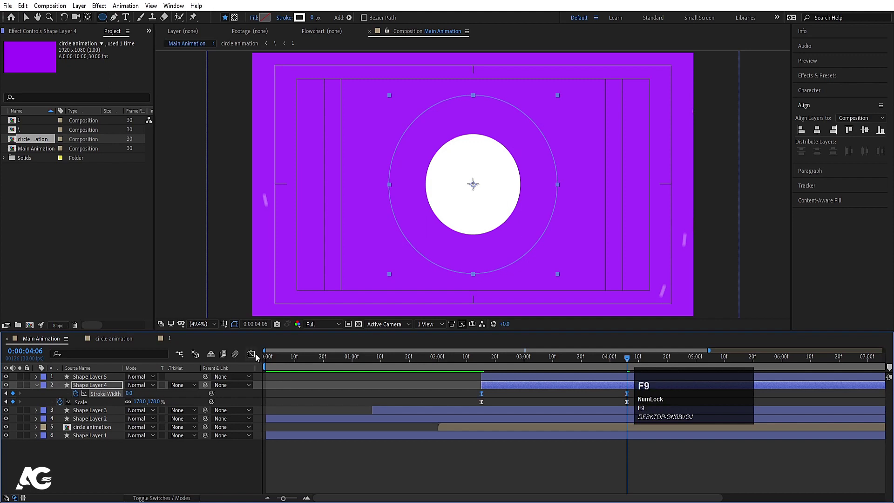
pyautogui.click(251, 354)
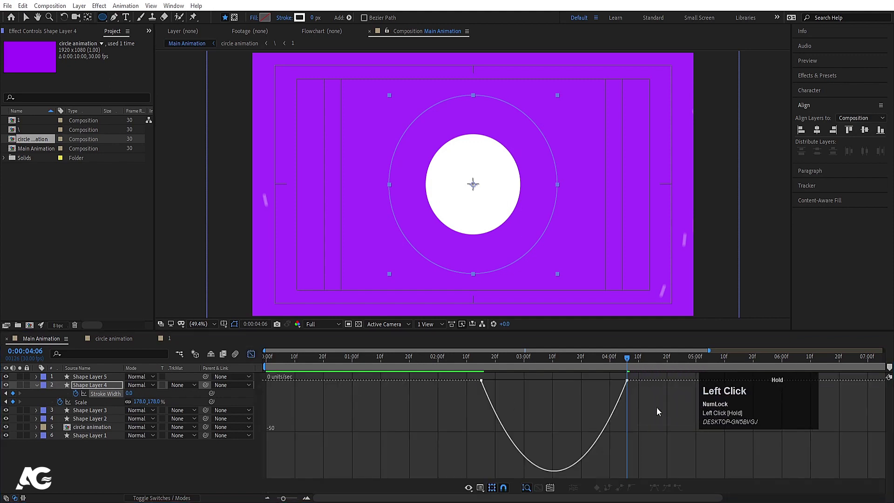
pyautogui.click(621, 393)
pyautogui.moveTo(605, 381); pyautogui.dragTo(515, 394)
pyautogui.moveTo(577, 391); pyautogui.dragTo(492, 381)
pyautogui.press('space')
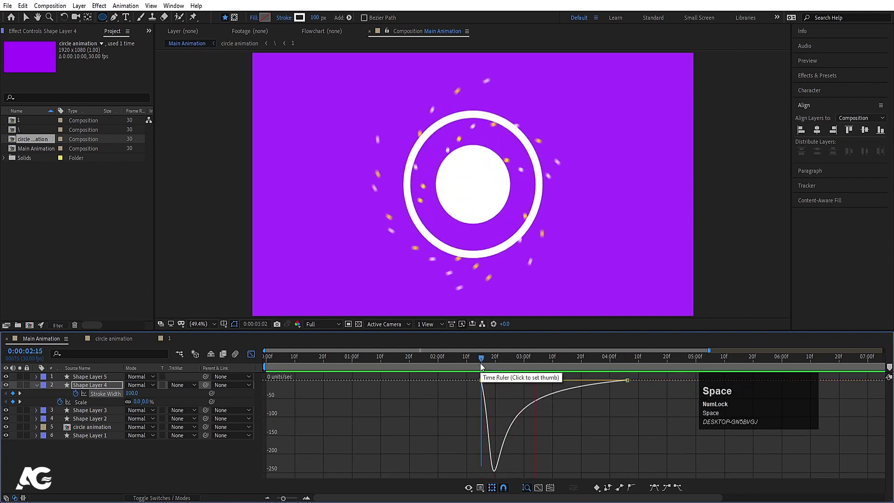
pyautogui.click(251, 353)
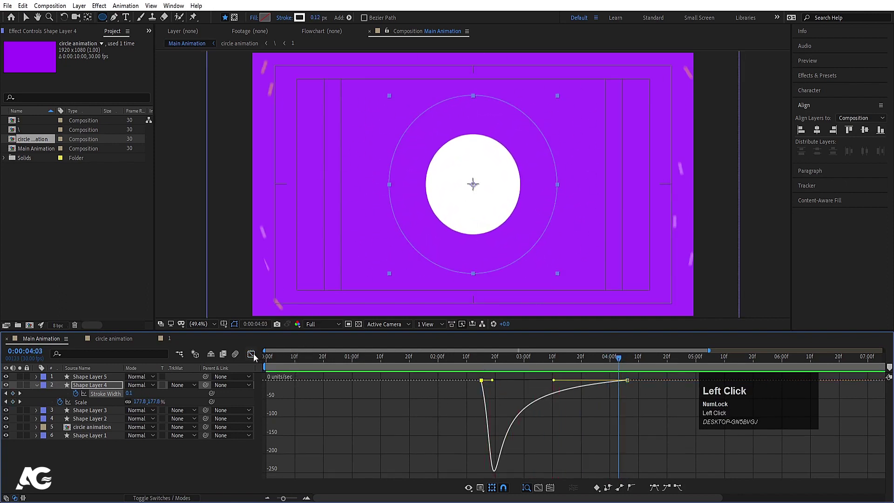
pyautogui.press('space')
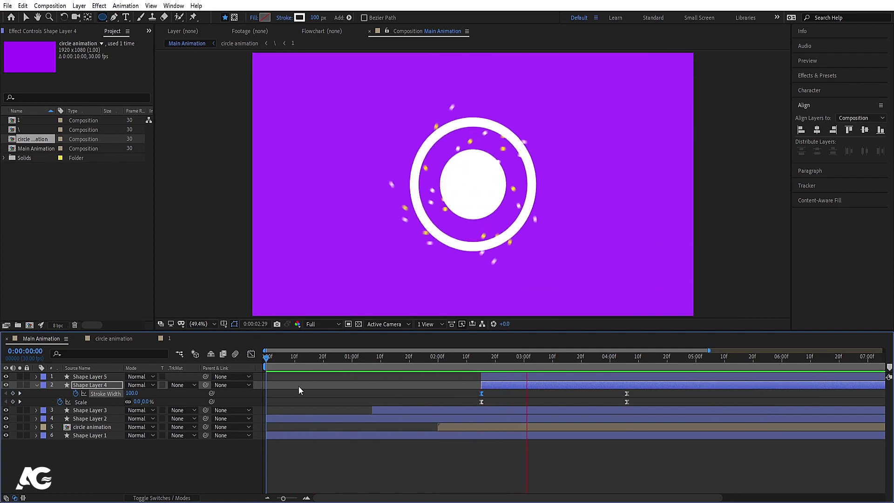
pyautogui.press('space')
# Step: Shift Shape Layers 4 and 5 together a few frames earlier in the timeline and preview the timing
pyautogui.click(484, 362)
pyautogui.moveTo(484, 362)
pyautogui.mouseDown()
pyautogui.moveTo(477, 361)
pyautogui.moveTo(491, 374)
pyautogui.mouseUp()
pyautogui.keyDown('shift'); pyautogui.click(489, 379); pyautogui.keyUp('shift')
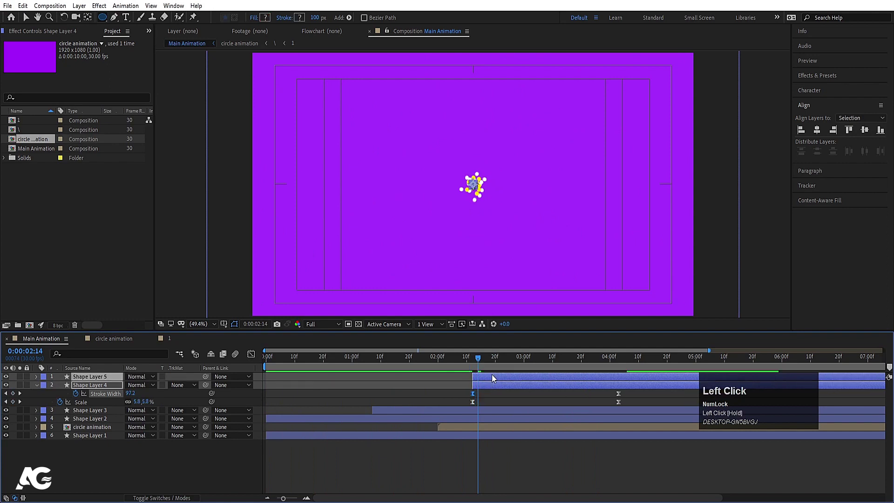
pyautogui.press('space')
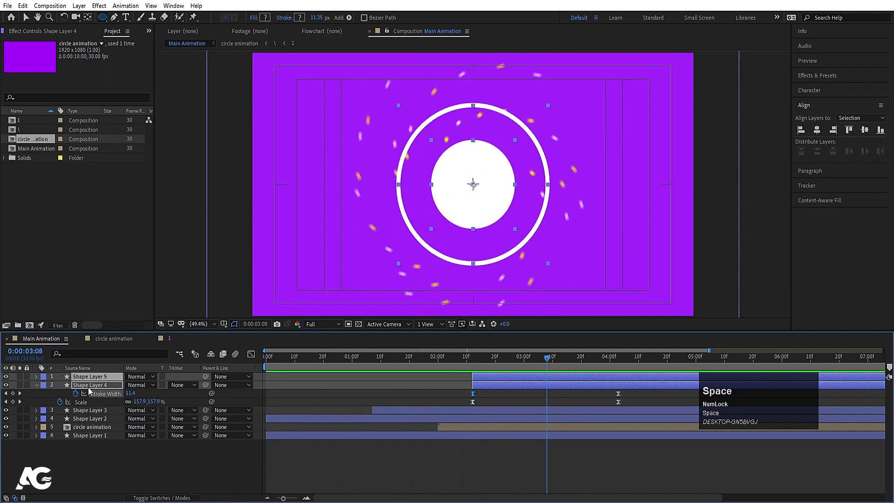
# Step: Move Shape Layers 4 and 5 below the circle animation layer, just above Shape Layer 1, and preview the stacking
pyautogui.moveTo(89, 386); pyautogui.dragTo(99, 433)
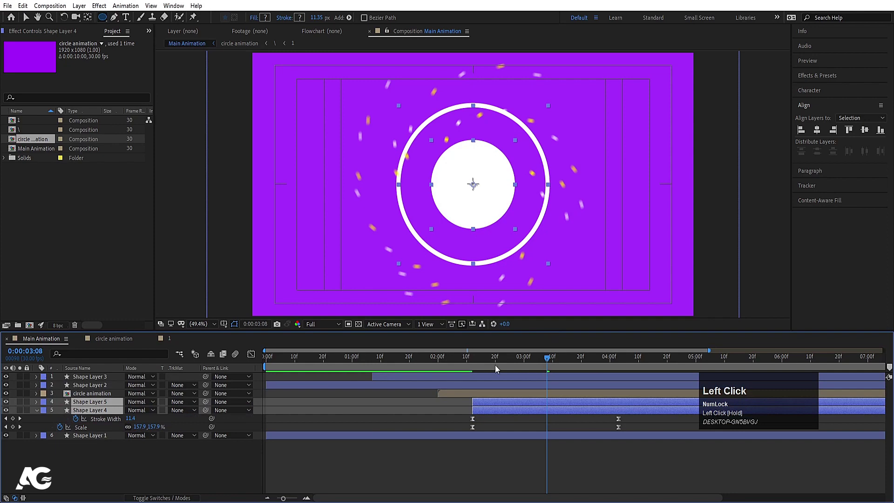
pyautogui.click(460, 362)
pyautogui.press('space')
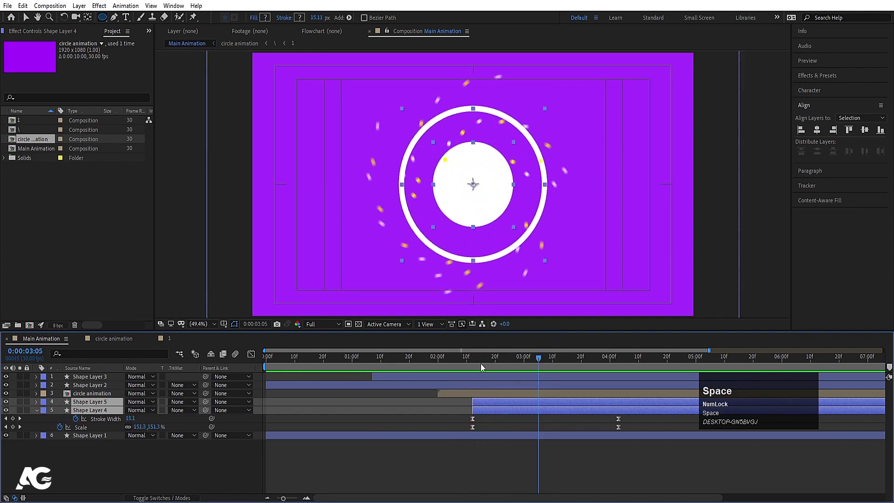
# Step: Start Shape Layers 4 and 5 at 0:00:02:08 and preview the white circle and ring growing
pyautogui.moveTo(480, 367); pyautogui.dragTo(462, 364)
pyautogui.press('[')
pyautogui.press('space')
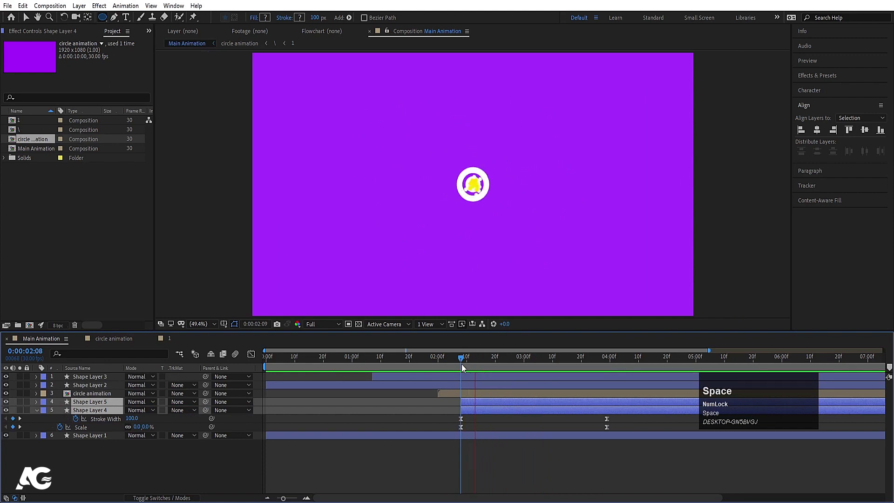
pyautogui.press('space')
pyautogui.click(468, 365)
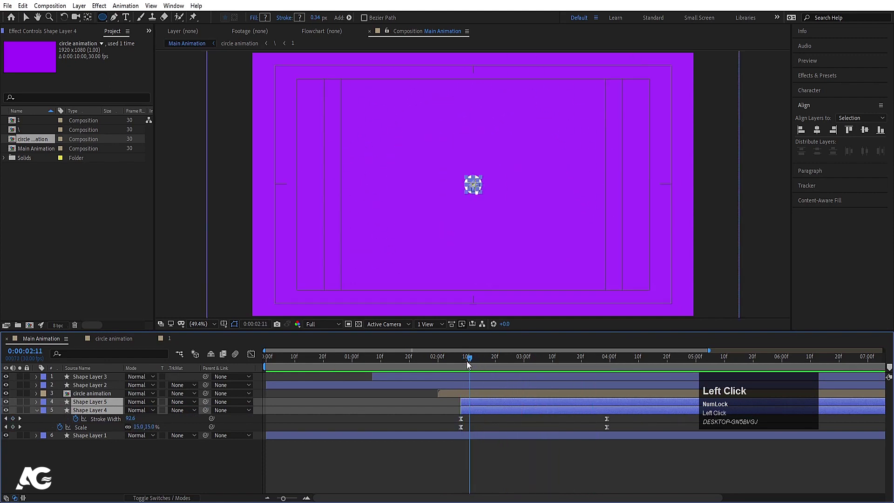
pyautogui.press('space')
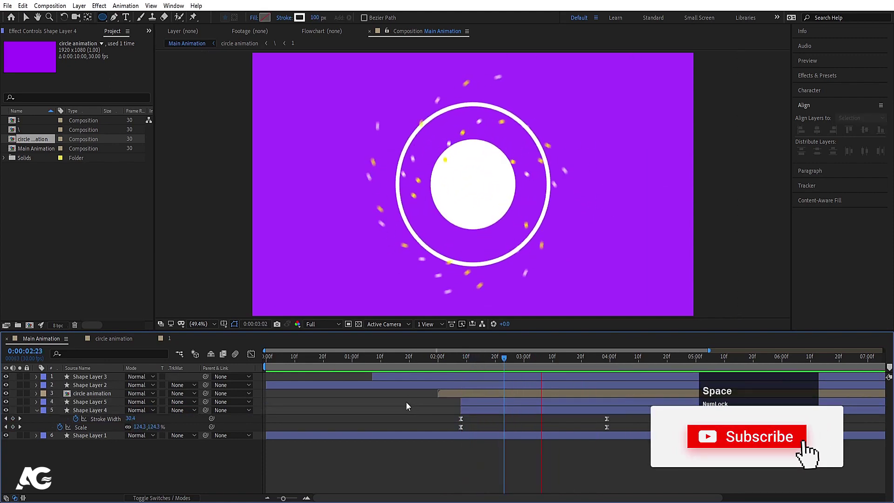
pyautogui.press('space')
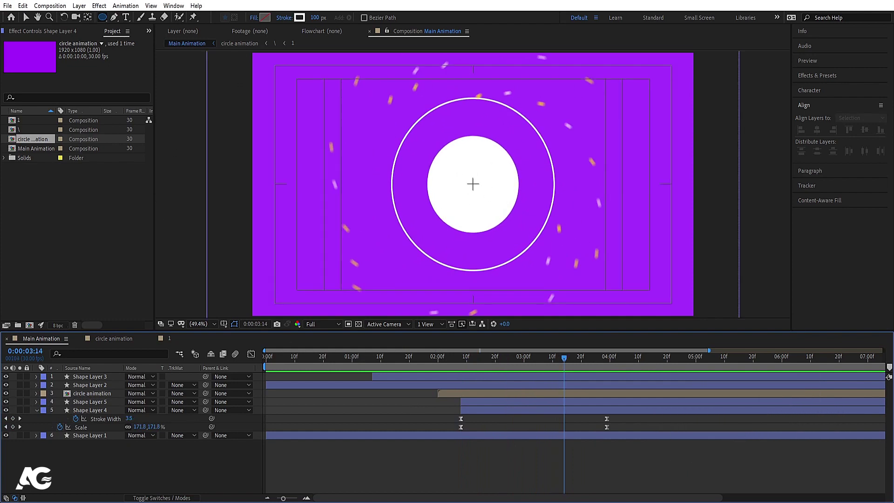
# Step: Add a text layer reading "C" over the white circle, with a black fill and no stroke
pyautogui.click(125, 17)
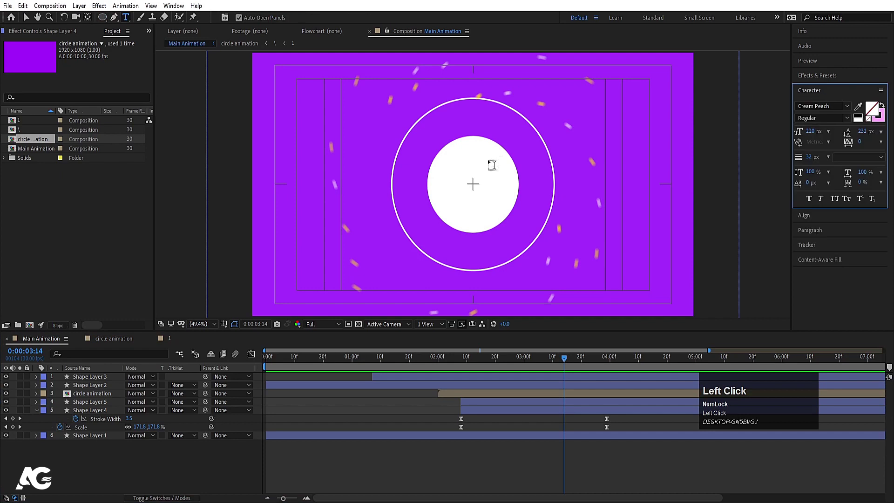
pyautogui.click(472, 185)
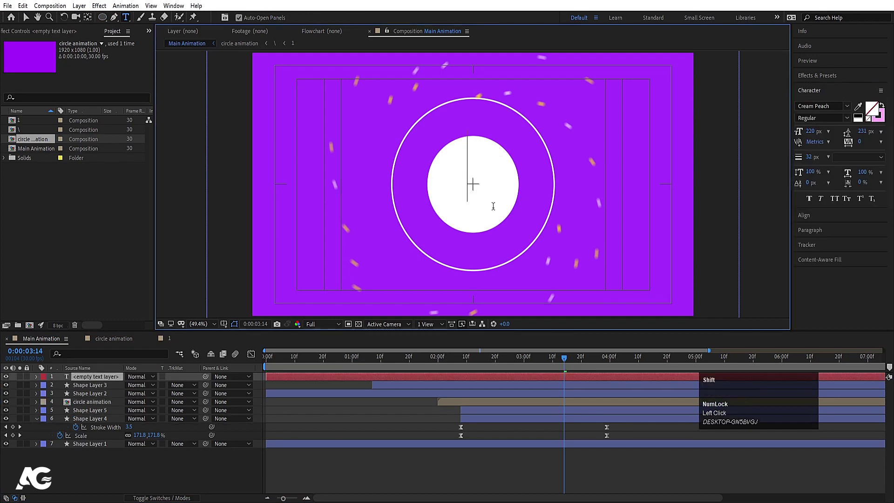
pyautogui.write('C')
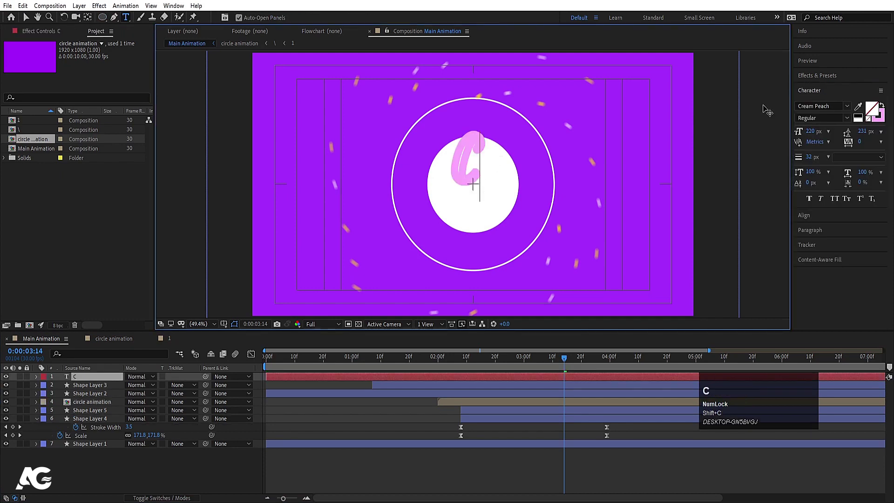
pyautogui.hotkey('ctrl', 'a')
pyautogui.click(825, 96)
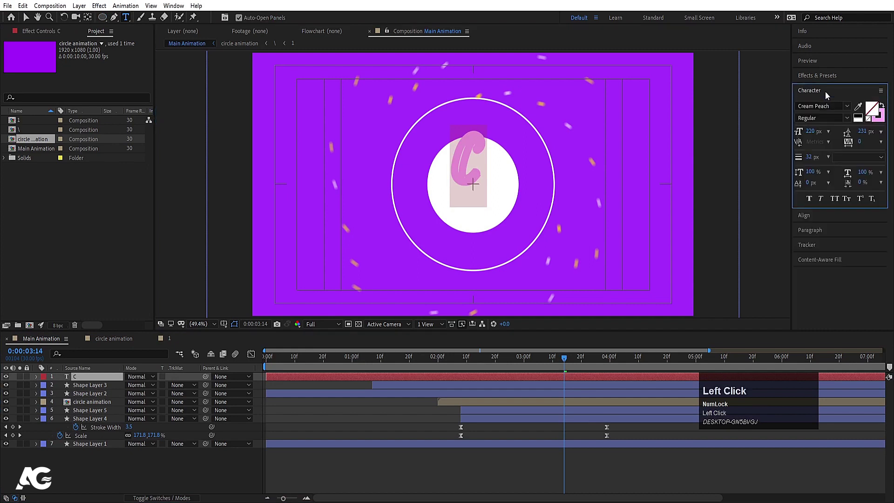
pyautogui.click(870, 116)
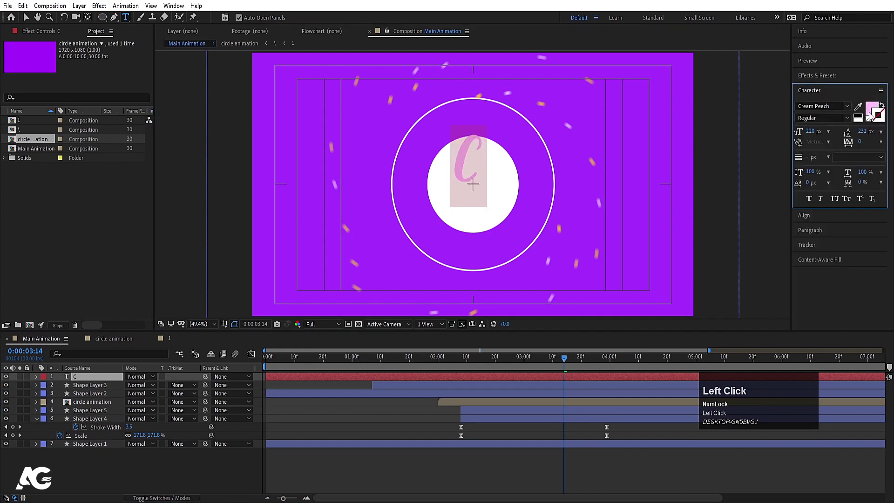
pyautogui.click(858, 116)
# Step: Set the text's font to Nexa Bold and replace the letter with "M"
pyautogui.click(809, 105)
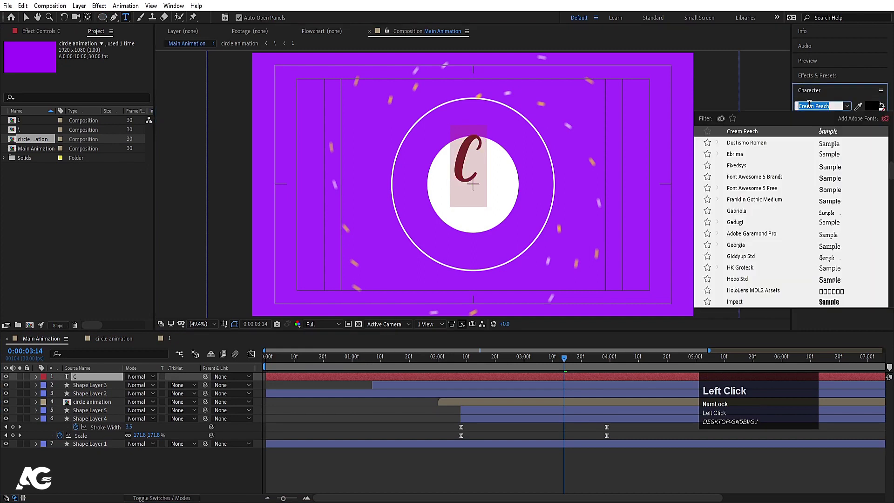
pyautogui.click(829, 280)
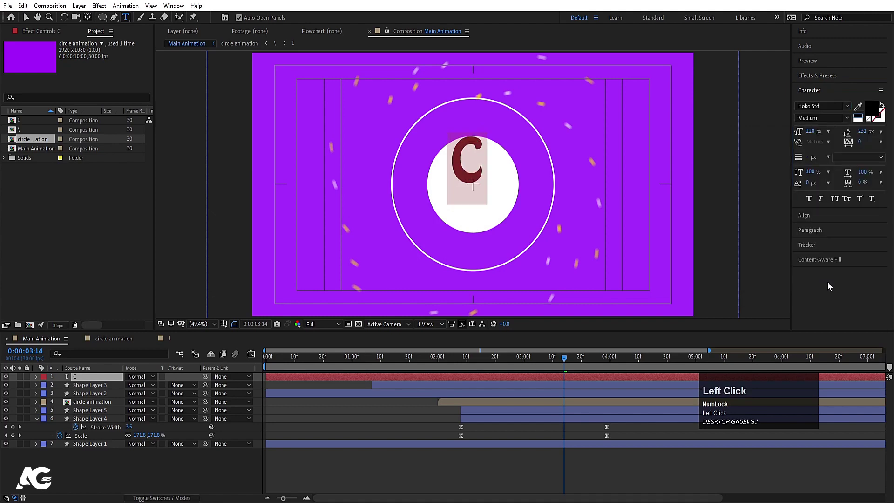
pyautogui.click(818, 106)
pyautogui.write('nex')
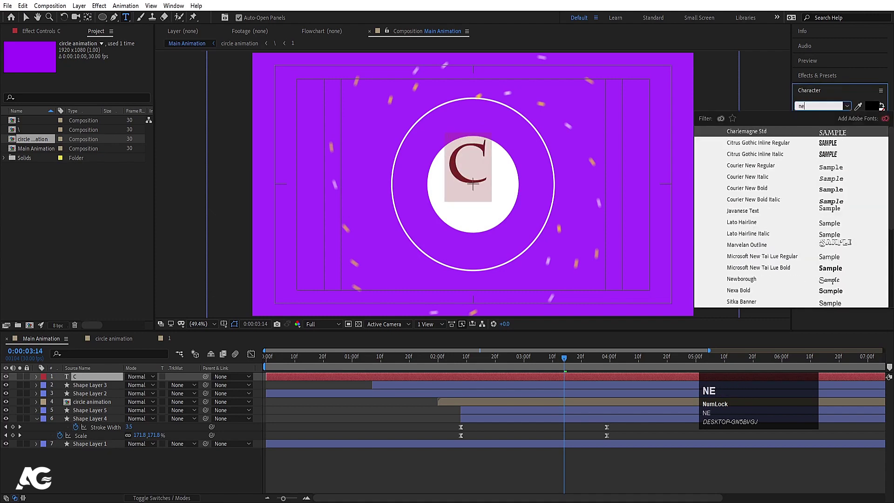
pyautogui.click(828, 131)
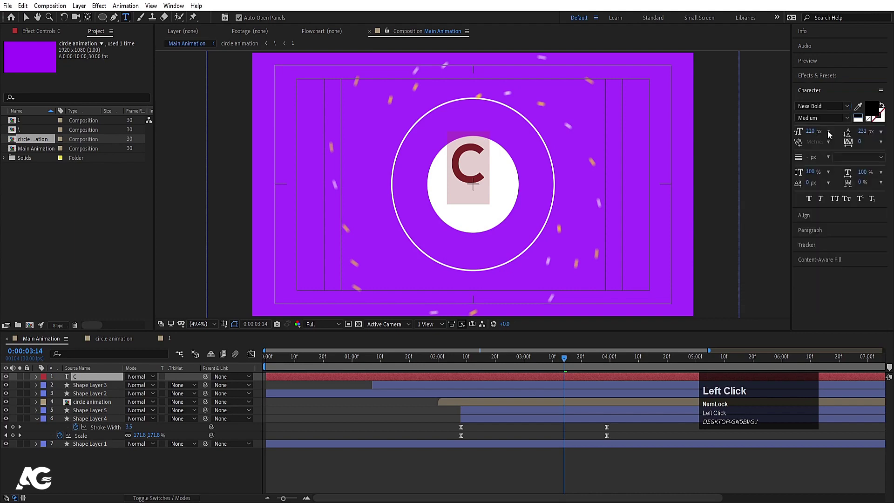
pyautogui.write('M')
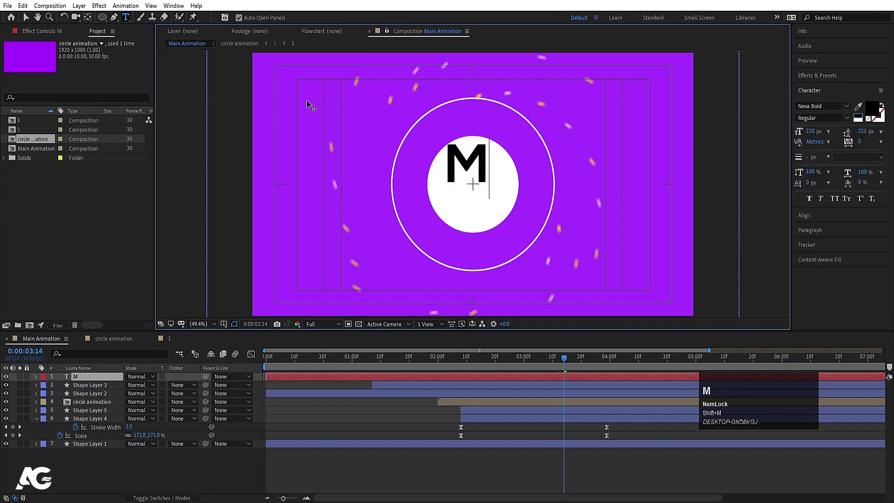
# Step: Center the M layer's anchor point and align the layer horizontally and vertically to the composition's center
pyautogui.click(26, 17)
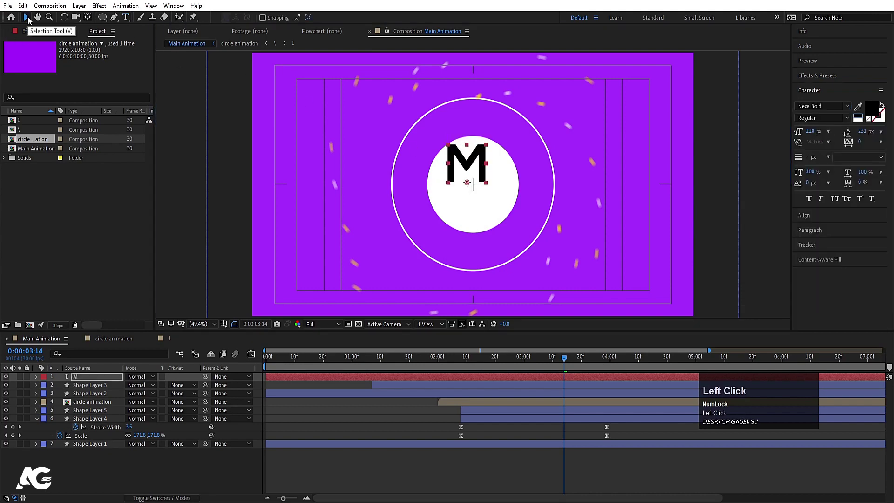
pyautogui.hotkey('ctrl', 'alt', 'Home')
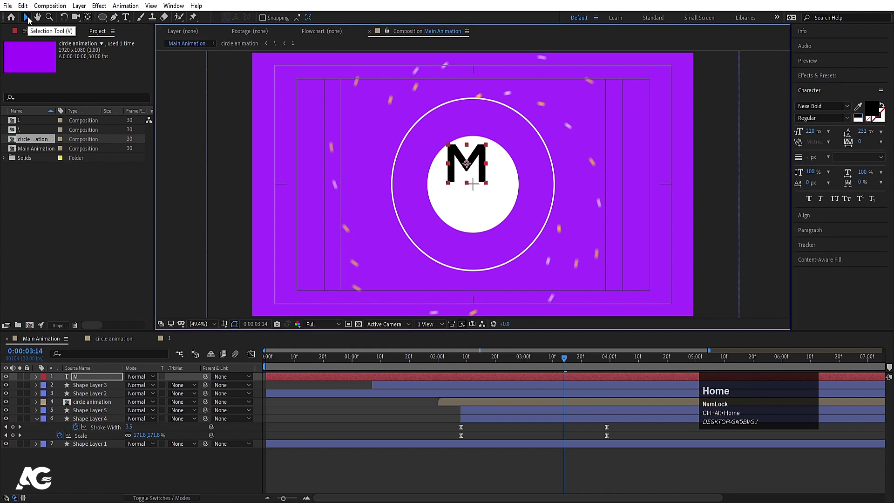
pyautogui.click(801, 215)
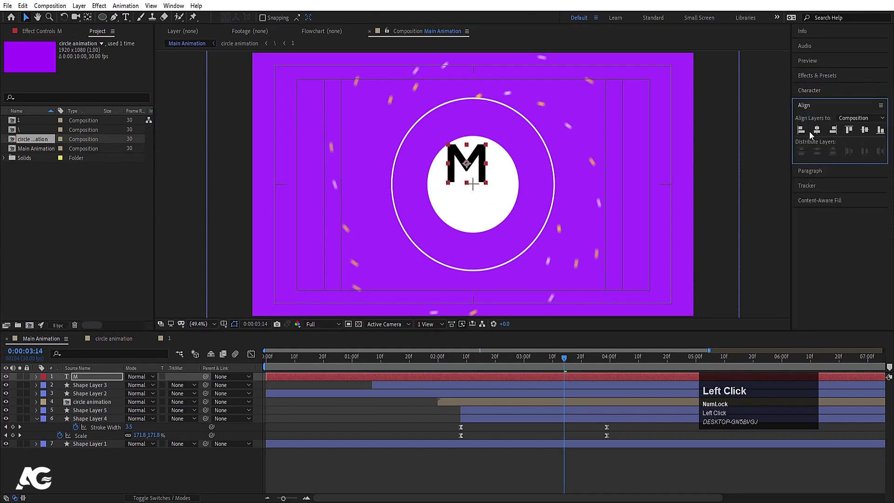
pyautogui.click(816, 130)
pyautogui.click(865, 130)
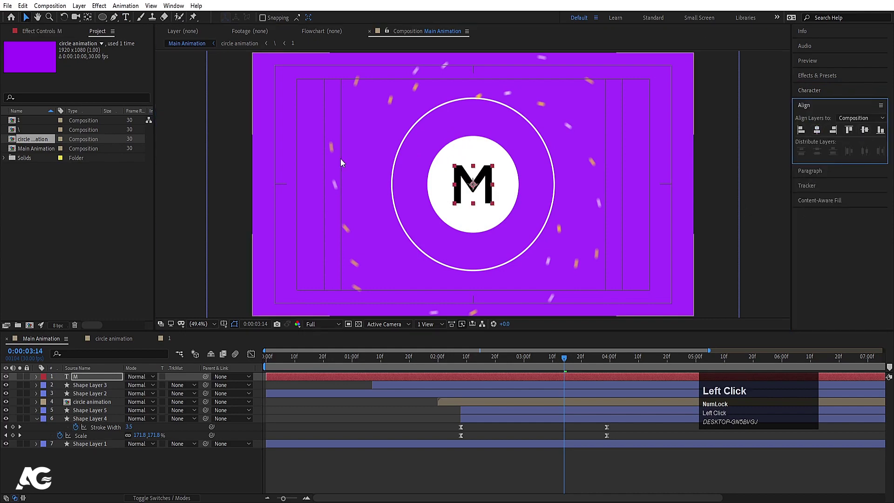
# Step: Fill the letter M with the purple sampled from the composition background
pyautogui.click(805, 172)
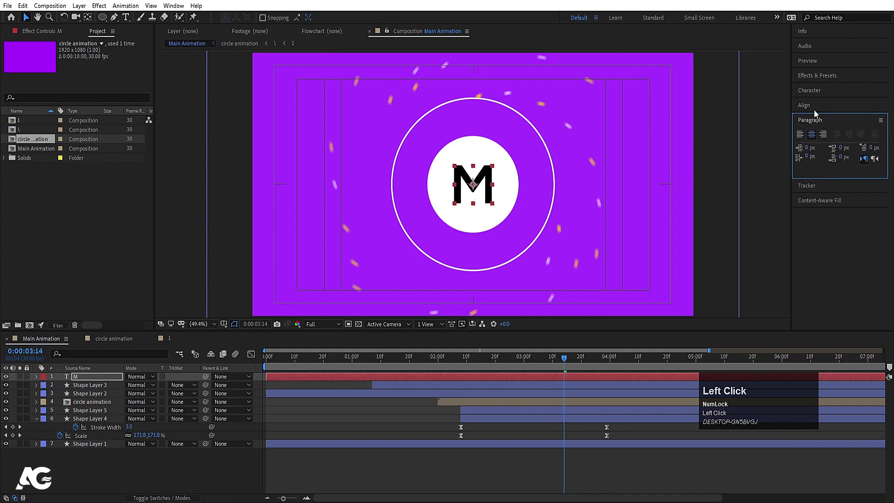
pyautogui.click(806, 118)
pyautogui.click(809, 91)
pyautogui.click(857, 106)
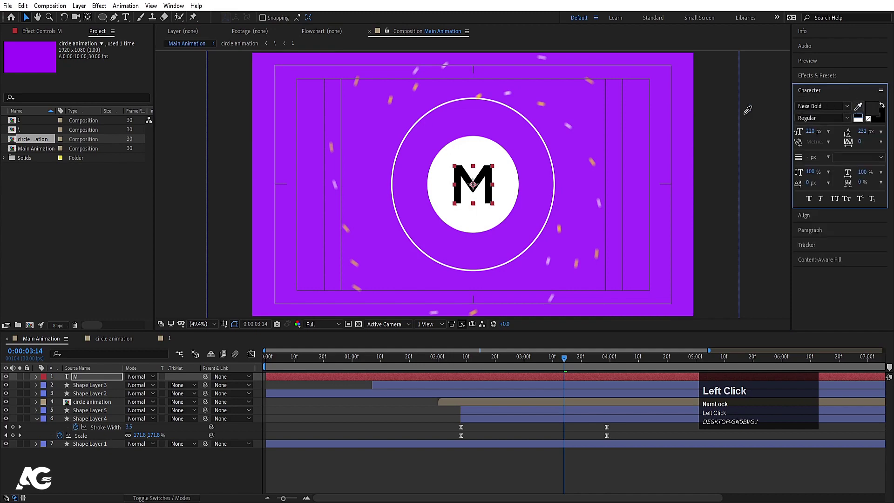
pyautogui.click(639, 137)
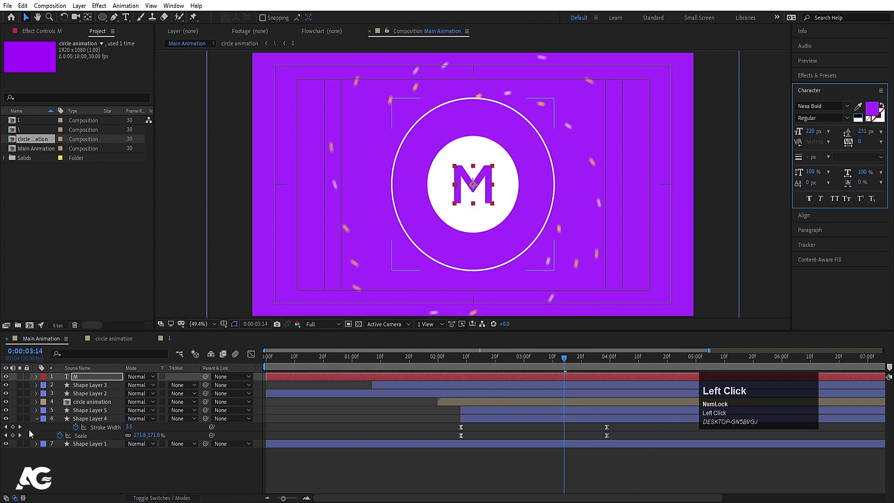
# Step: Parent the M text layer to Shape Layer 5 and preview it scaling with the white circle
pyautogui.moveTo(205, 376); pyautogui.dragTo(110, 409)
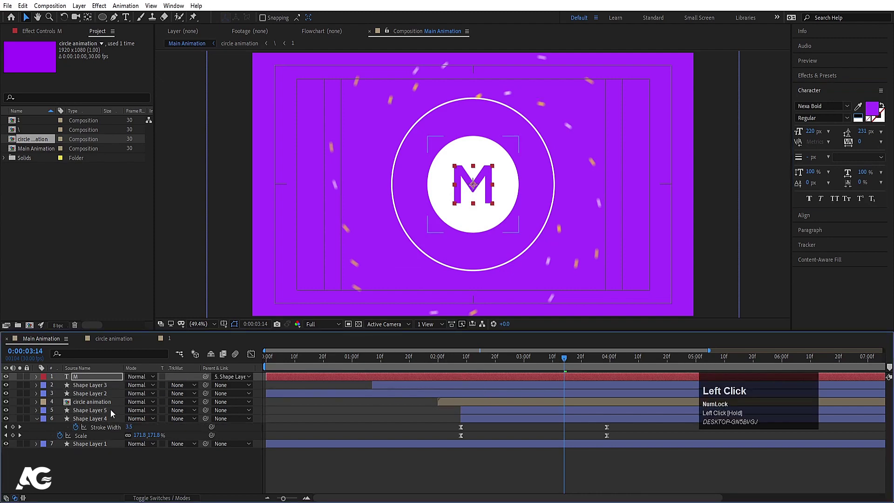
pyautogui.click(464, 358)
pyautogui.press('space')
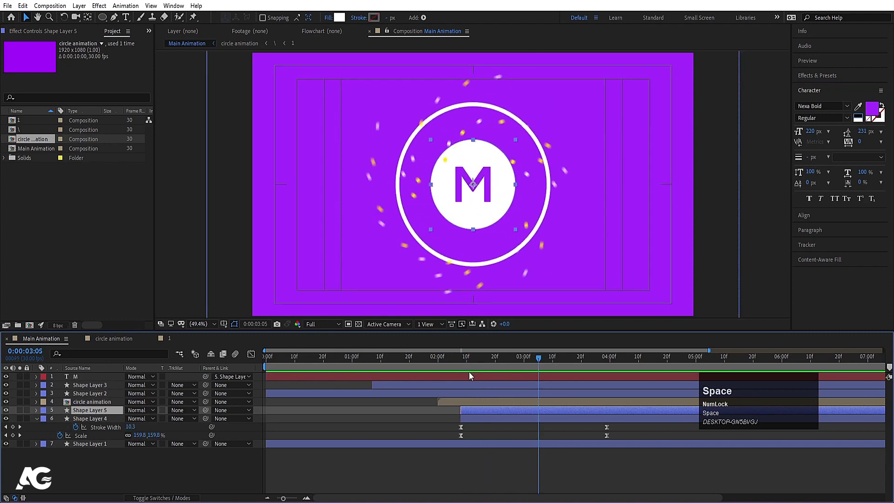
# Step: Play the main animation from the first frame to review the white circle, ring and M reveal
pyautogui.click(464, 375)
pyautogui.press('space')
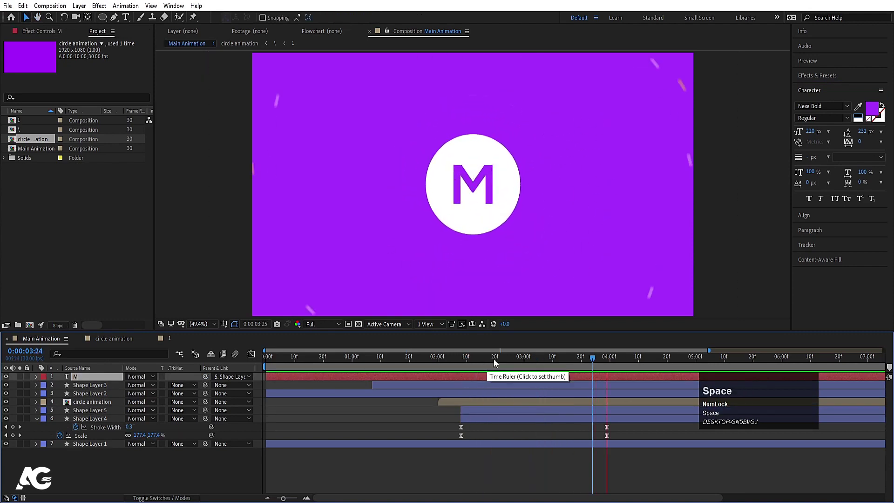
pyautogui.moveTo(493, 359); pyautogui.dragTo(244, 376)
pyautogui.press('space')
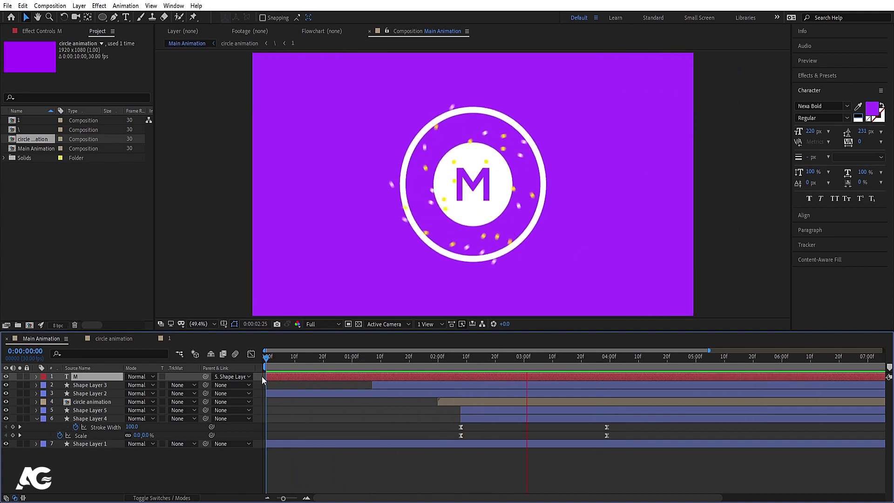
pyautogui.press('space')
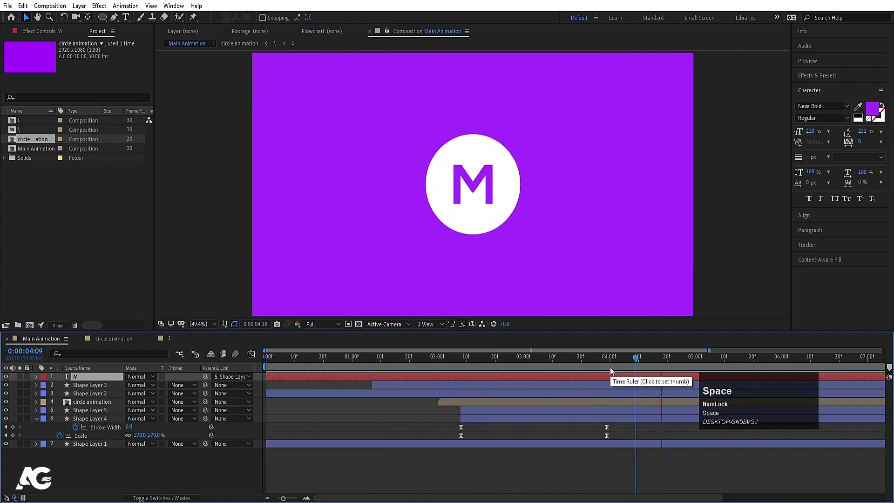
# Step: Review the transition from the shrinking yellow ring to the white ring and M, between about 1 and 3 seconds
pyautogui.moveTo(610, 367); pyautogui.dragTo(435, 361)
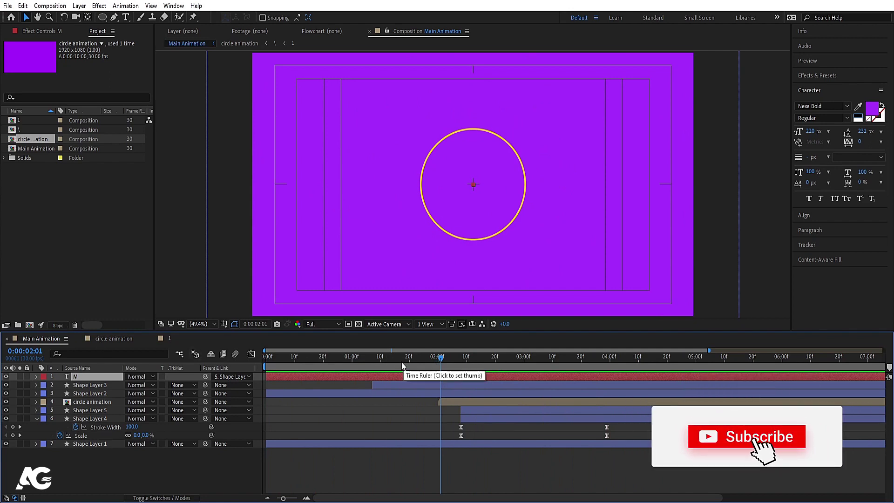
pyautogui.moveTo(401, 362); pyautogui.dragTo(354, 366)
pyautogui.press('space')
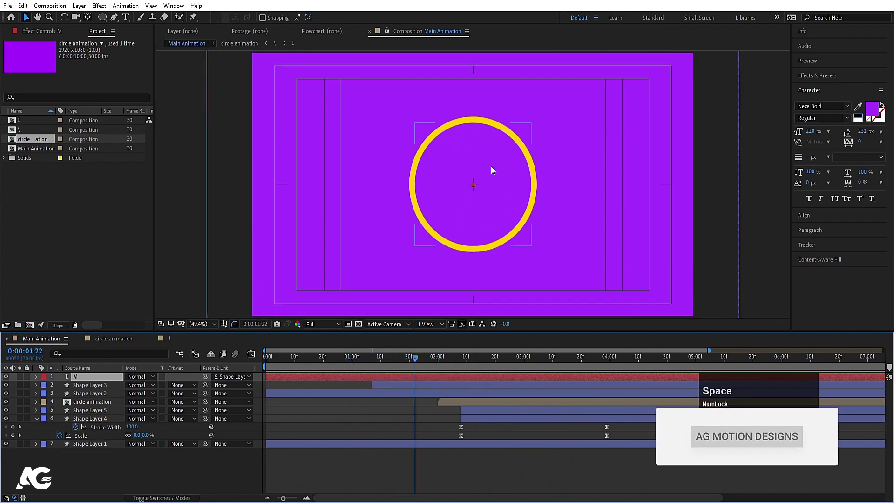
pyautogui.press('space')
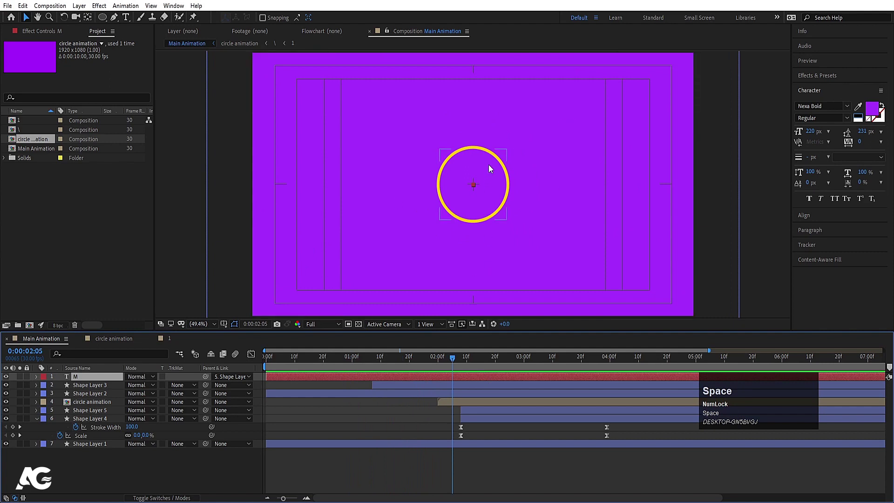
pyautogui.press('space')
pyautogui.press('space')
pyautogui.moveTo(465, 356)
pyautogui.mouseDown()
pyautogui.moveTo(439, 363)
pyautogui.moveTo(434, 386)
pyautogui.moveTo(465, 358)
pyautogui.mouseUp()
pyautogui.press('space')
pyautogui.press('space')
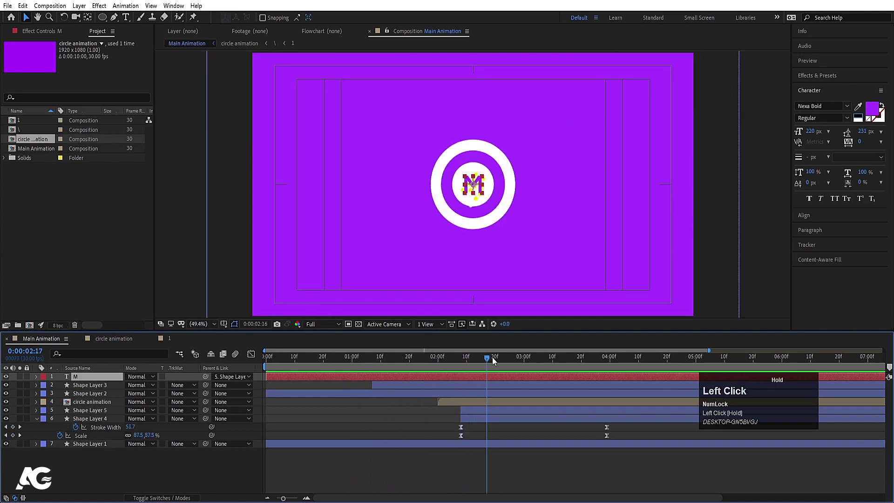
# Step: Duplicate the white ring layer, Shape Layer 4, and make the copy start at 0:00:01:07
pyautogui.click(80, 419)
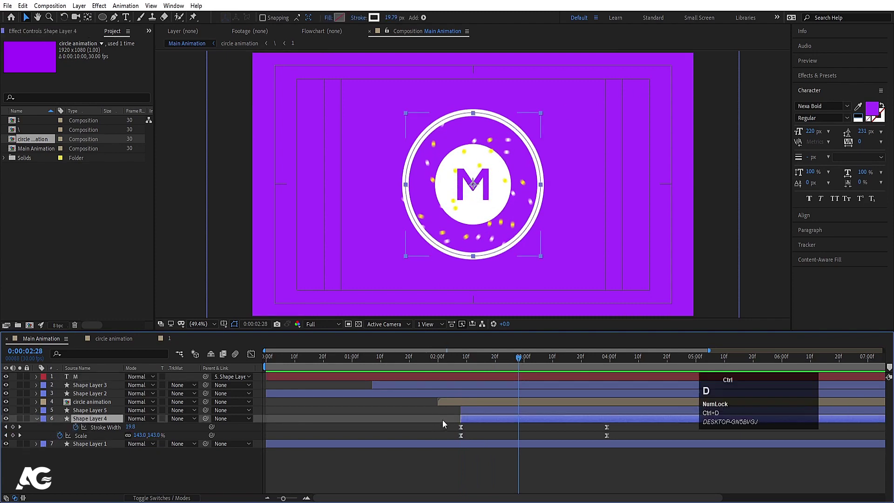
pyautogui.hotkey('ctrl', 'd')
pyautogui.moveTo(465, 363); pyautogui.dragTo(371, 365)
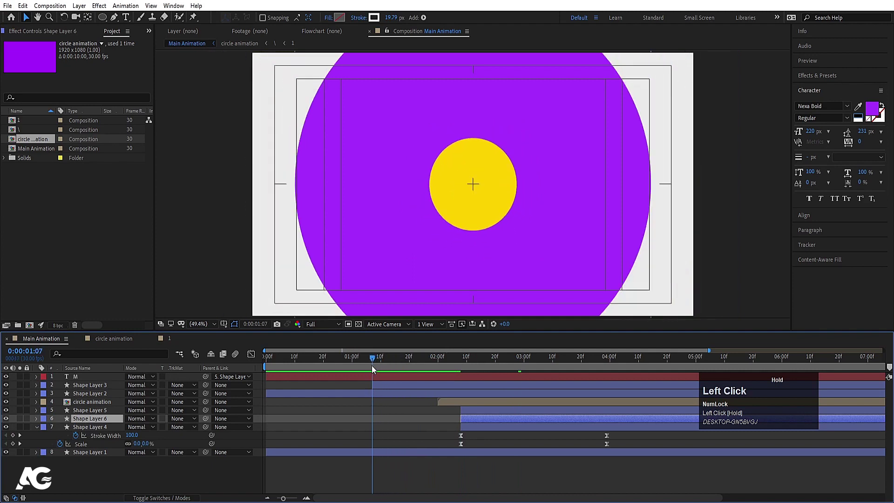
pyautogui.press('[')
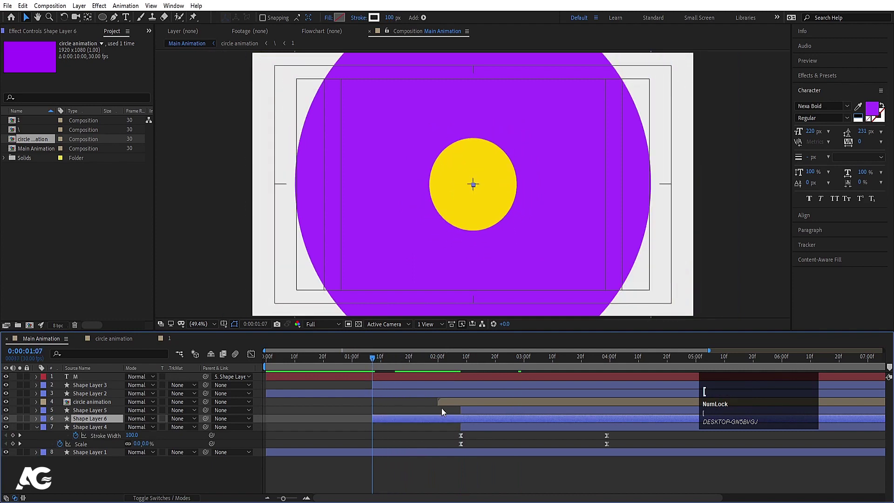
pyautogui.press('space')
pyautogui.press('space')
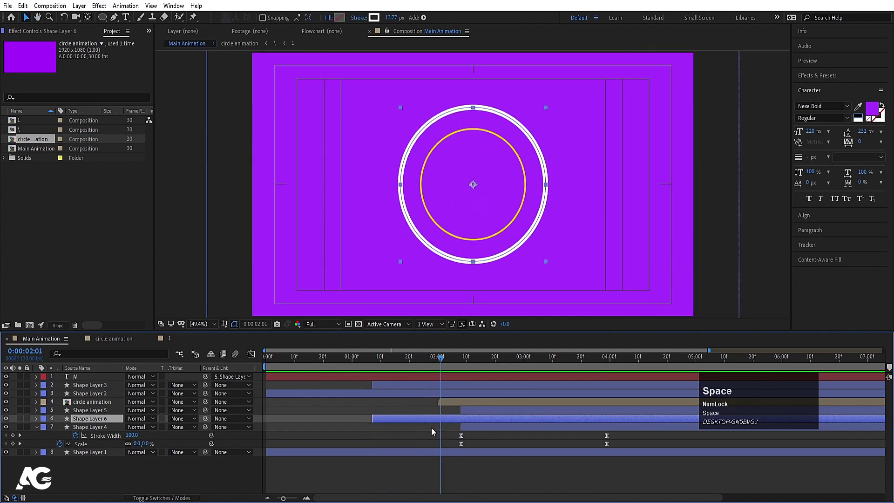
# Step: Set the duplicated ring's ending Scale keyframe to 336% and move its ending Scale and Stroke Width keyframes earlier, to where Shape Layer 4 begins
pyautogui.press('u')
pyautogui.press('k')
pyautogui.press('k')
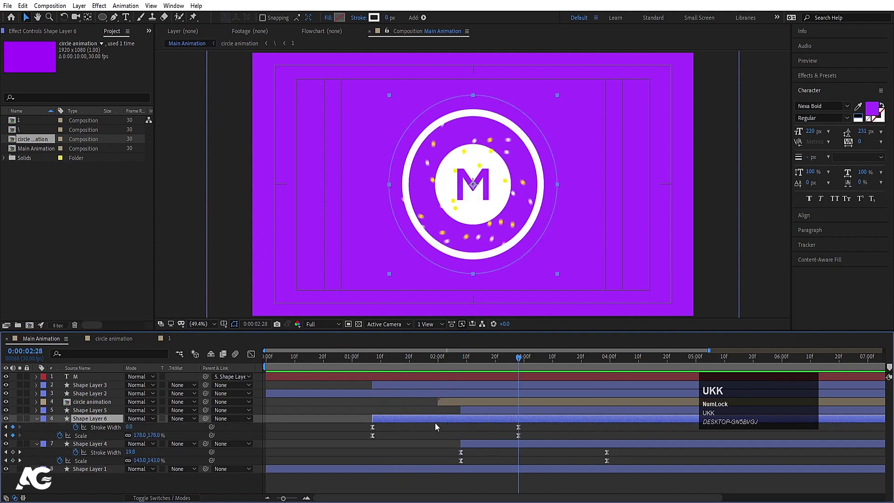
pyautogui.moveTo(140, 434); pyautogui.dragTo(200, 421)
pyautogui.moveTo(502, 411); pyautogui.dragTo(461, 429)
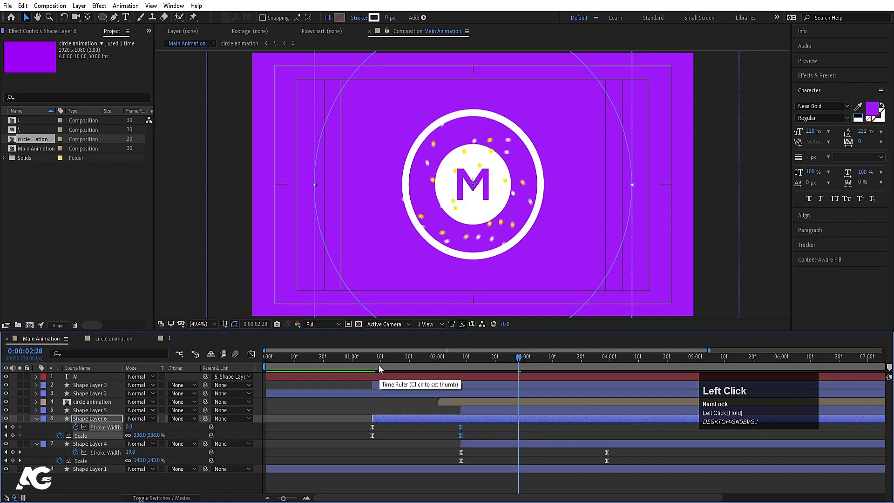
# Step: Preview the added ring's faster expansion, then play the whole animation from the first frame
pyautogui.click(365, 364)
pyautogui.press('space')
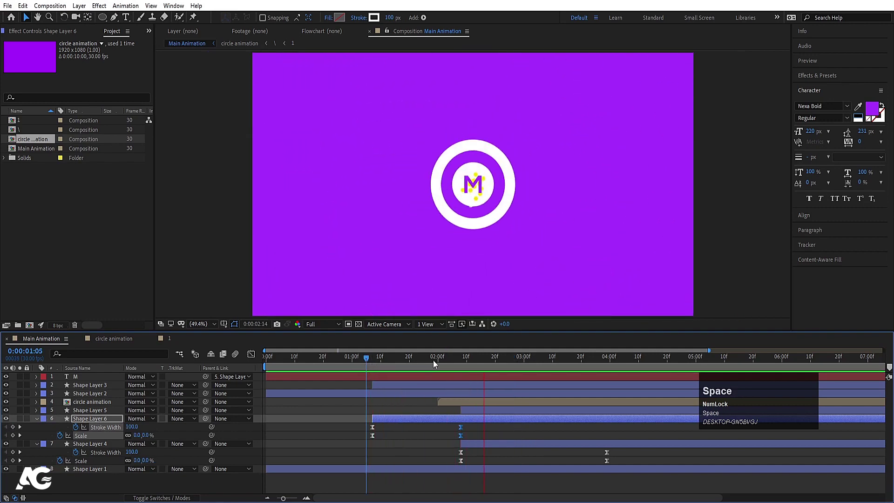
pyautogui.press('space')
pyautogui.click(267, 359)
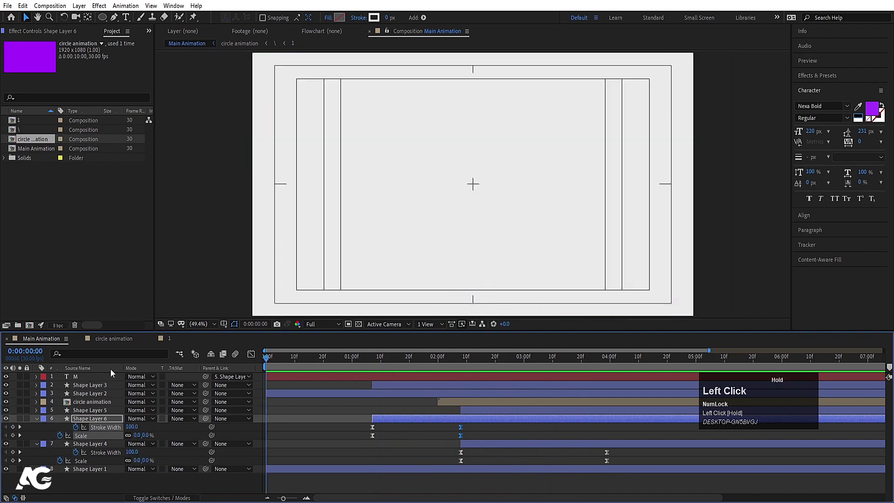
pyautogui.press('space')
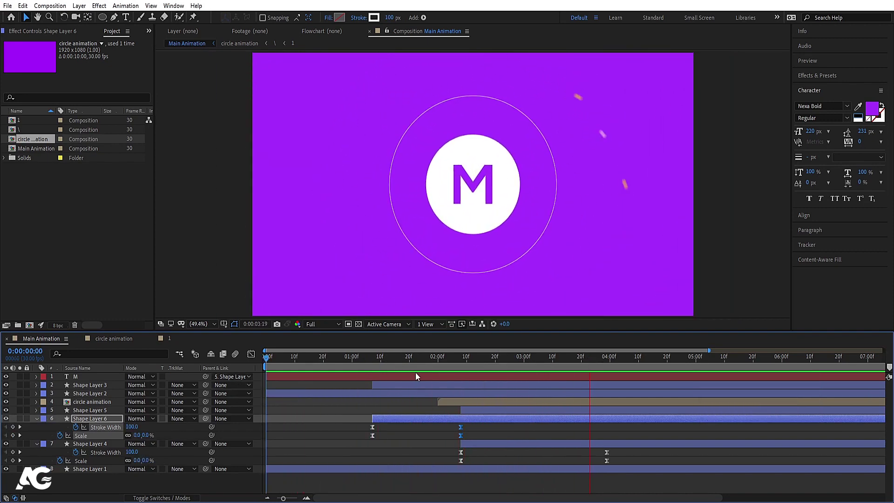
pyautogui.press('space')
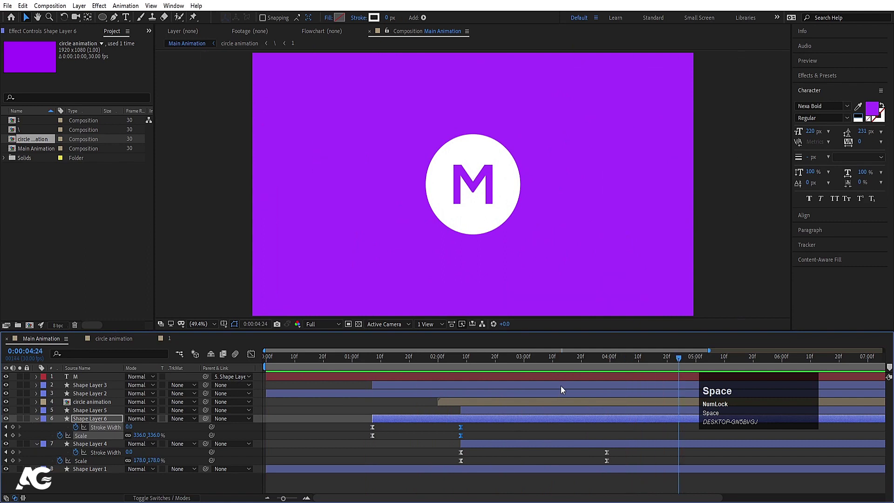
pyautogui.press('space')
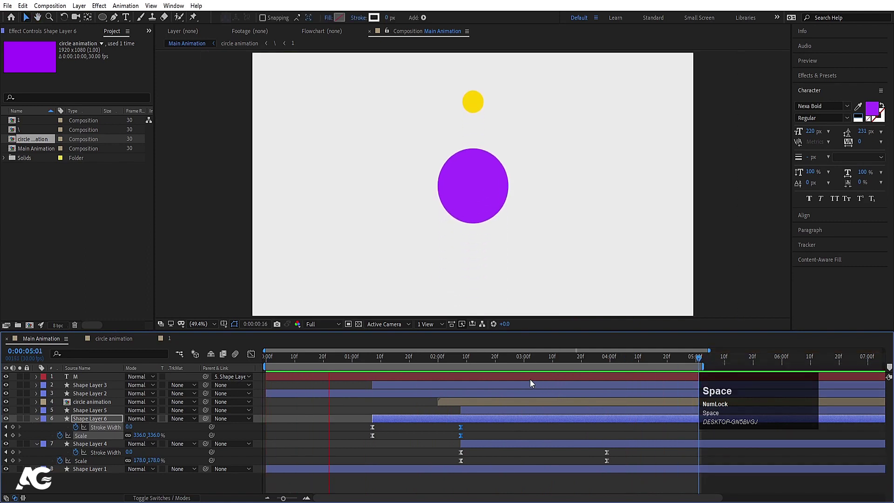